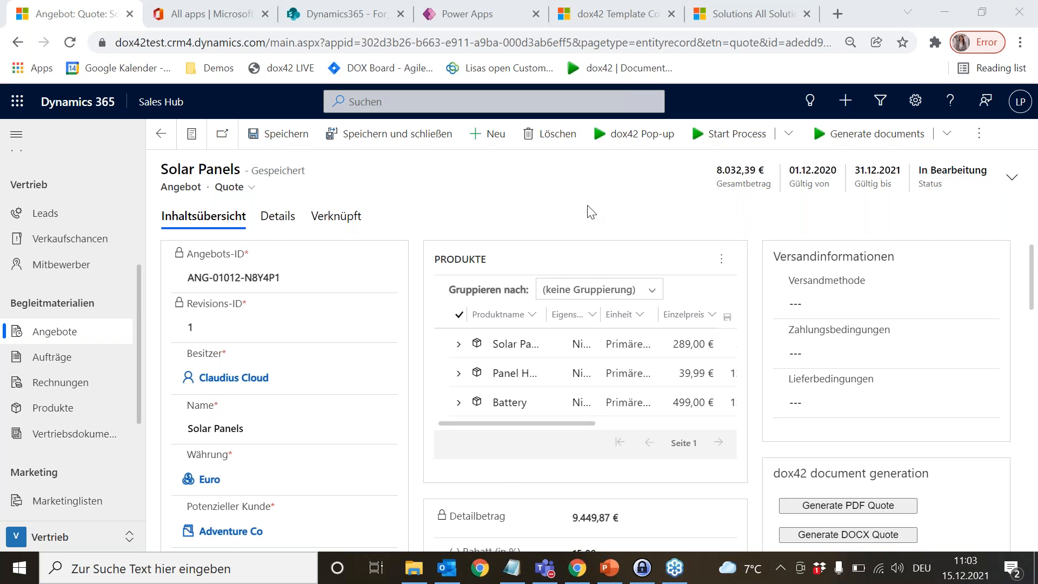
Step: Generate the PDF quote for the Solar Panels record with the Return PDF Quote action
{"action": "left_click", "coordinate": [687, 197]}
{"action": "left_click", "coordinate": [947, 136]}
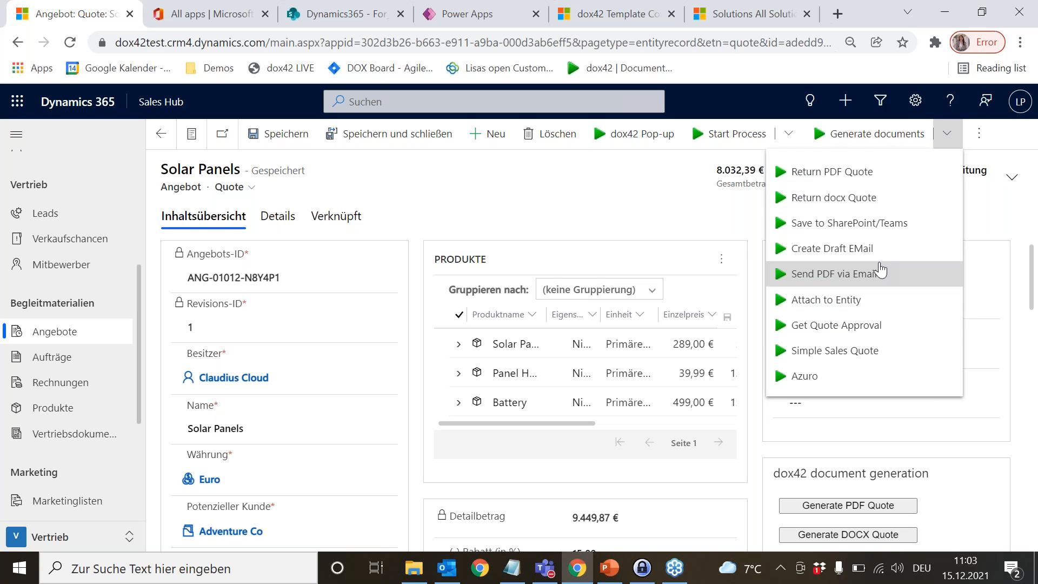
{"action": "left_click", "coordinate": [891, 178]}
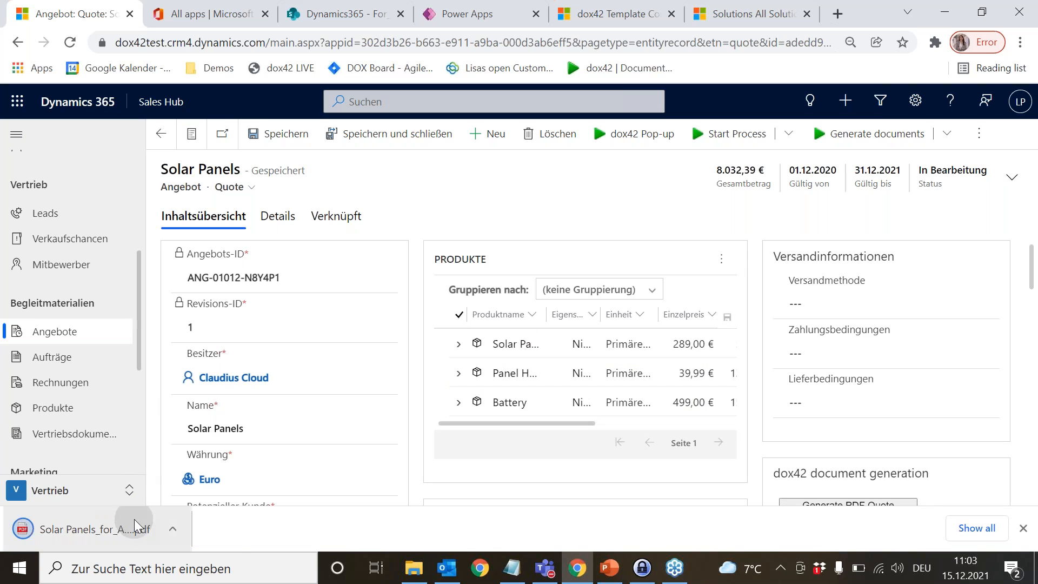
Step: Open the downloaded Solar Panels PDF quote, review its pages, and return to the quote record
{"action": "left_click", "coordinate": [134, 520]}
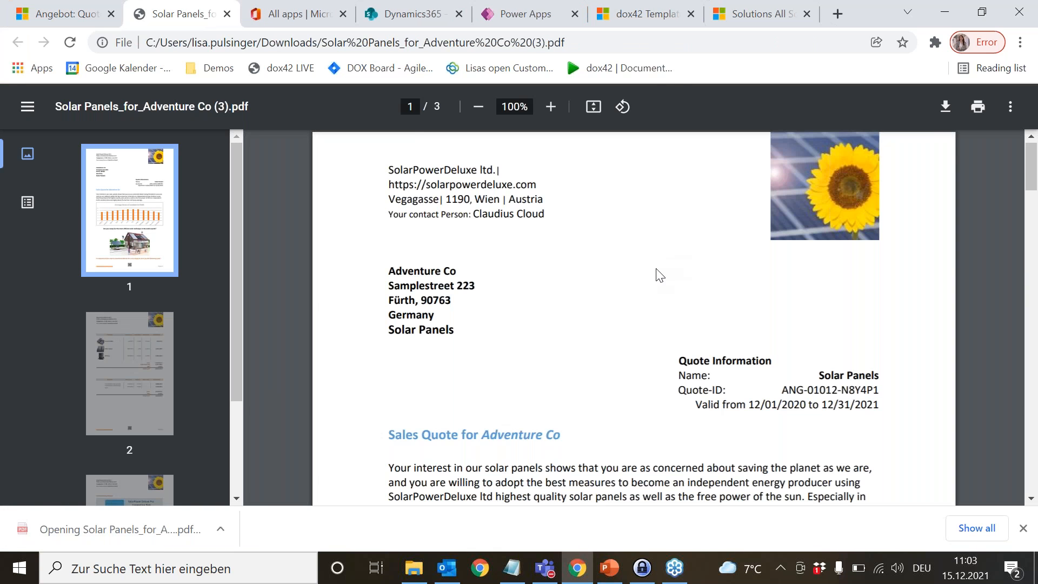
{"action": "scroll", "coordinate": [656, 269], "scroll_direction": "down", "scroll_amount": 20}
{"action": "scroll", "coordinate": [656, 269], "scroll_direction": "up", "scroll_amount": 18}
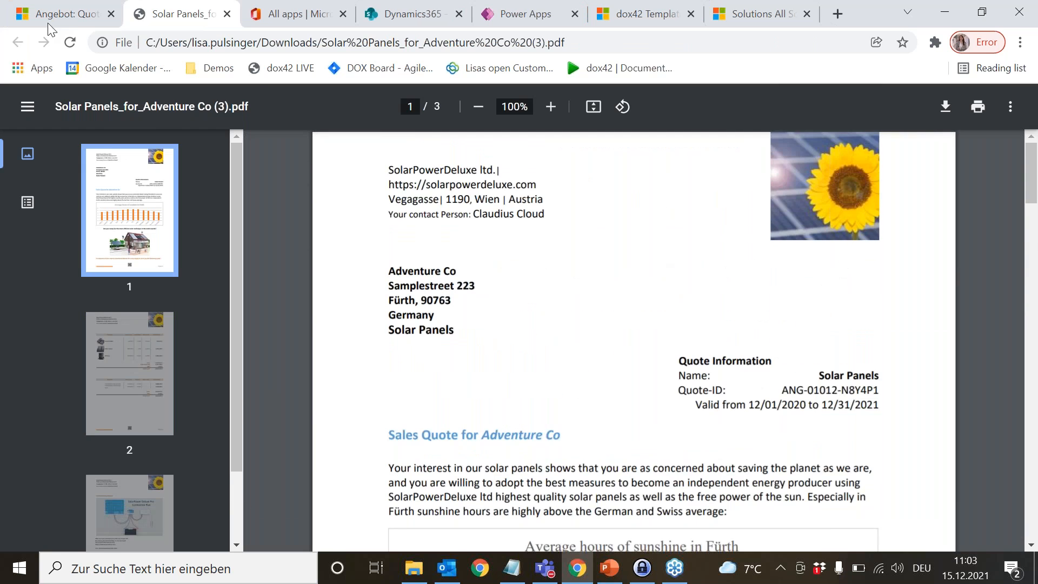
{"action": "left_click", "coordinate": [68, 15]}
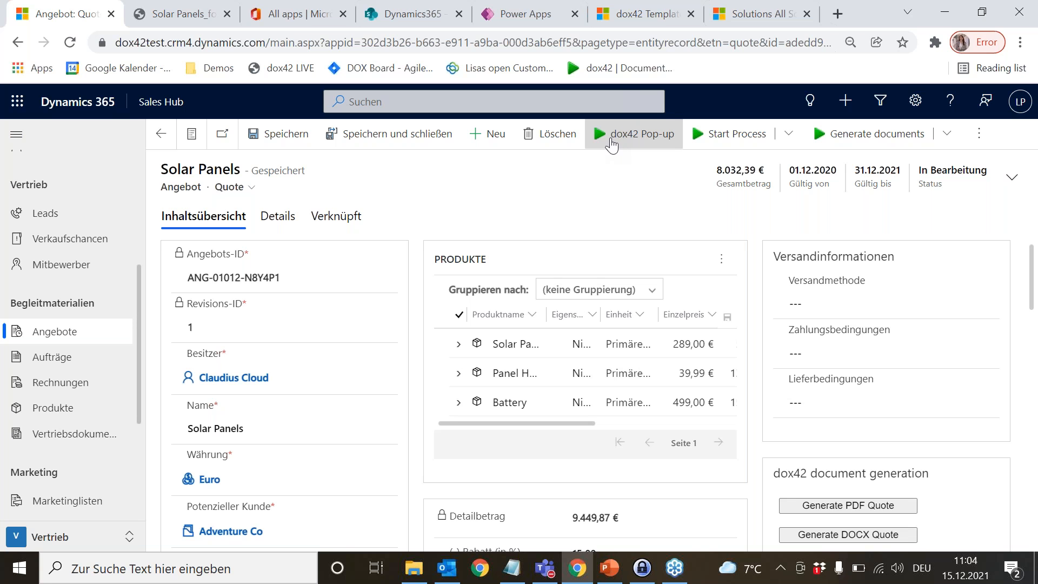
Step: Generate a DOCX document from the SalesQuote template through the dox42 Pop-up, leaving the language unselected
{"action": "left_click", "coordinate": [612, 142]}
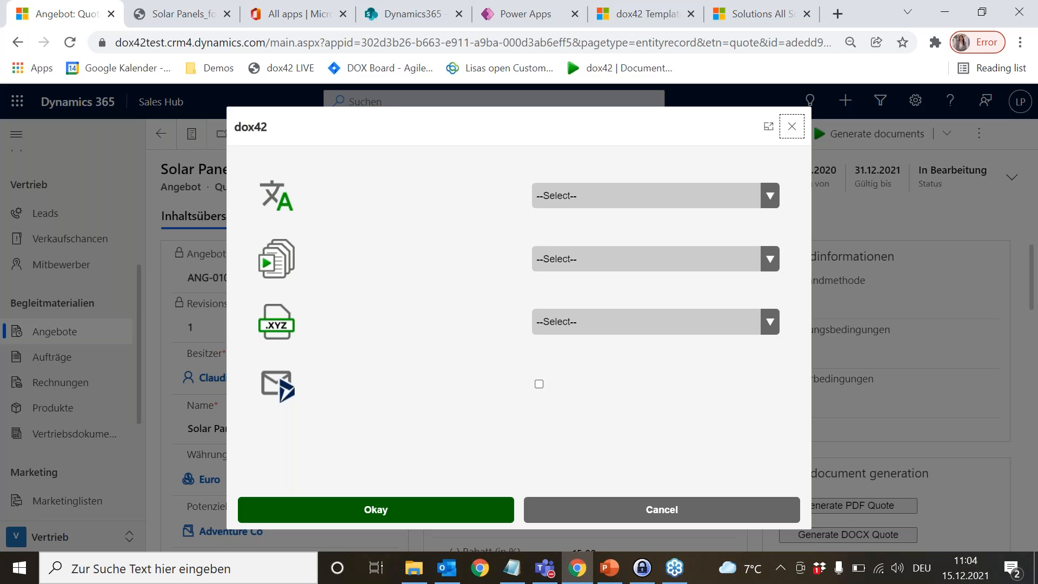
{"action": "left_click", "coordinate": [680, 201]}
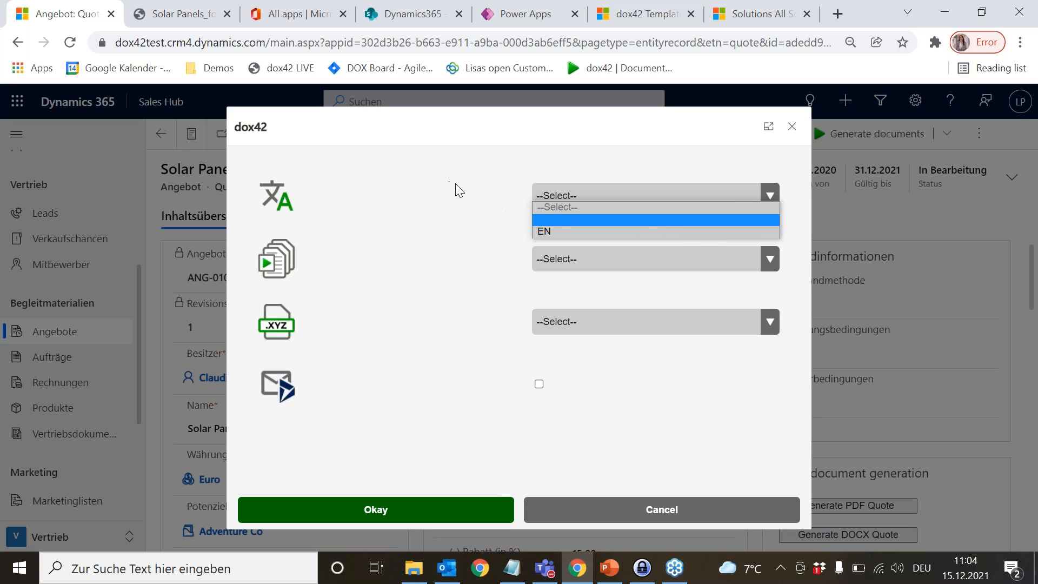
{"action": "left_click", "coordinate": [494, 201]}
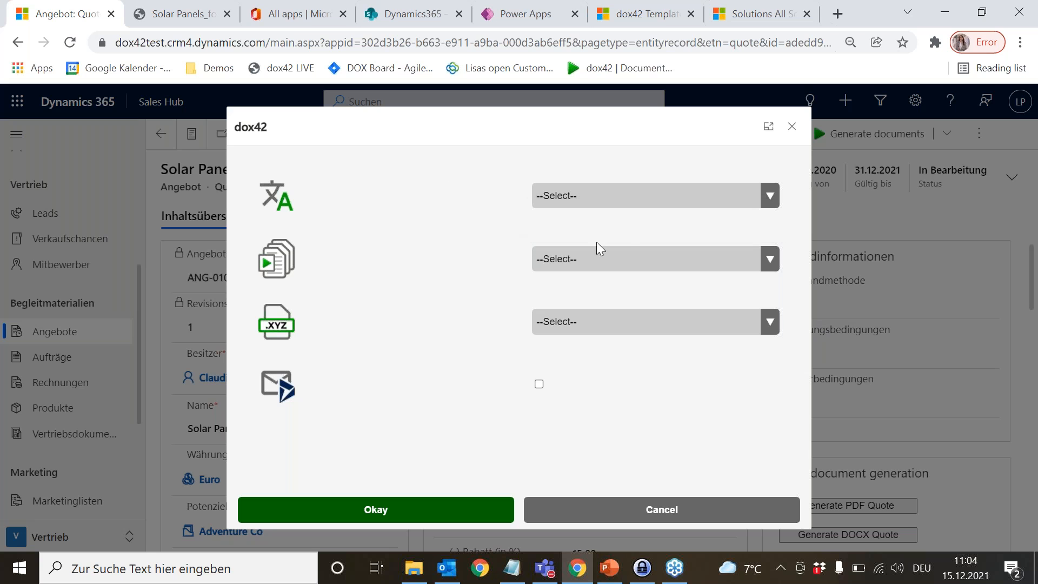
{"action": "left_click", "coordinate": [596, 262]}
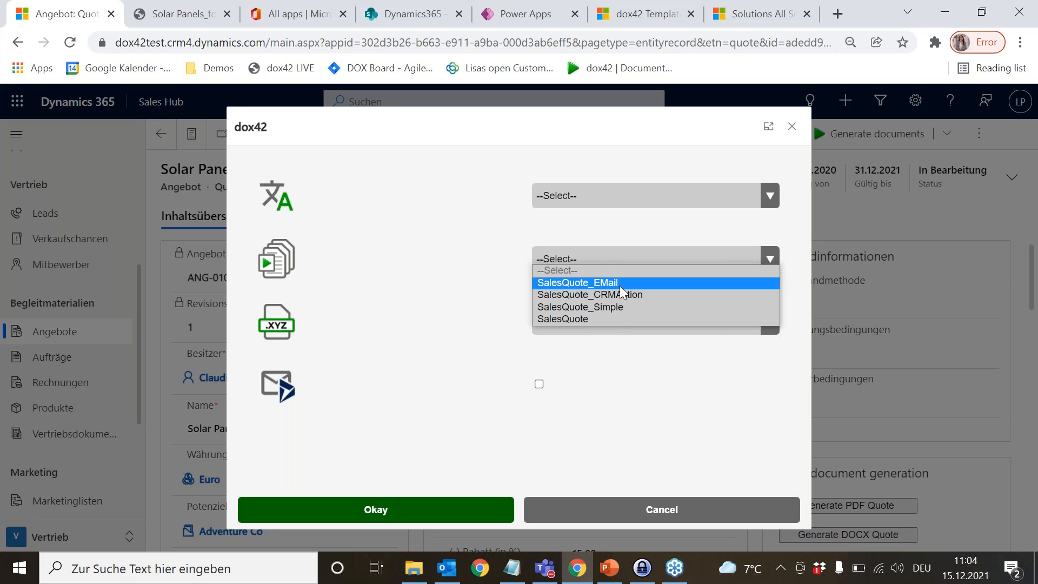
{"action": "left_click", "coordinate": [608, 318]}
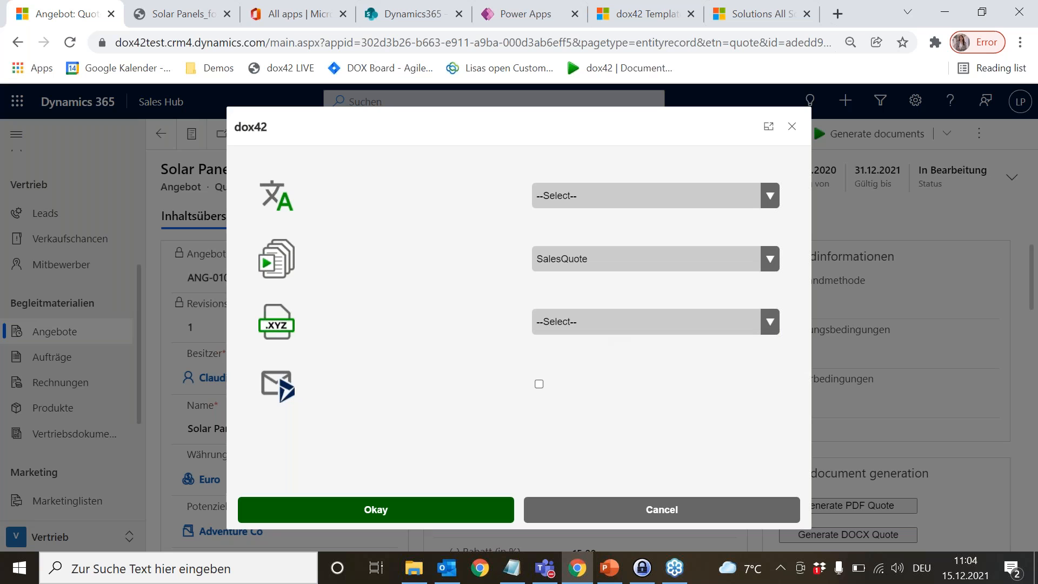
{"action": "left_click", "coordinate": [681, 327]}
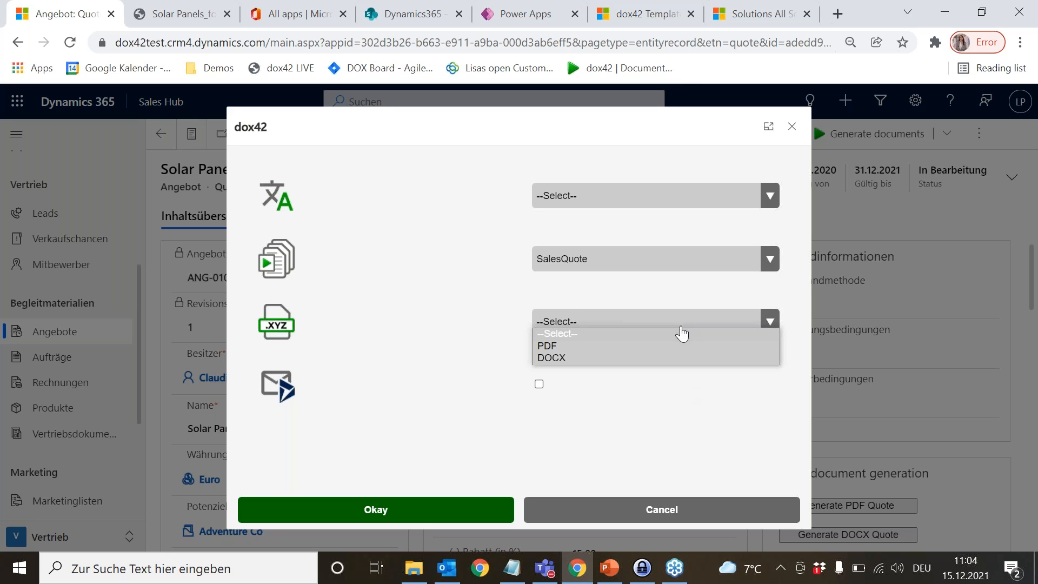
{"action": "left_click", "coordinate": [608, 359]}
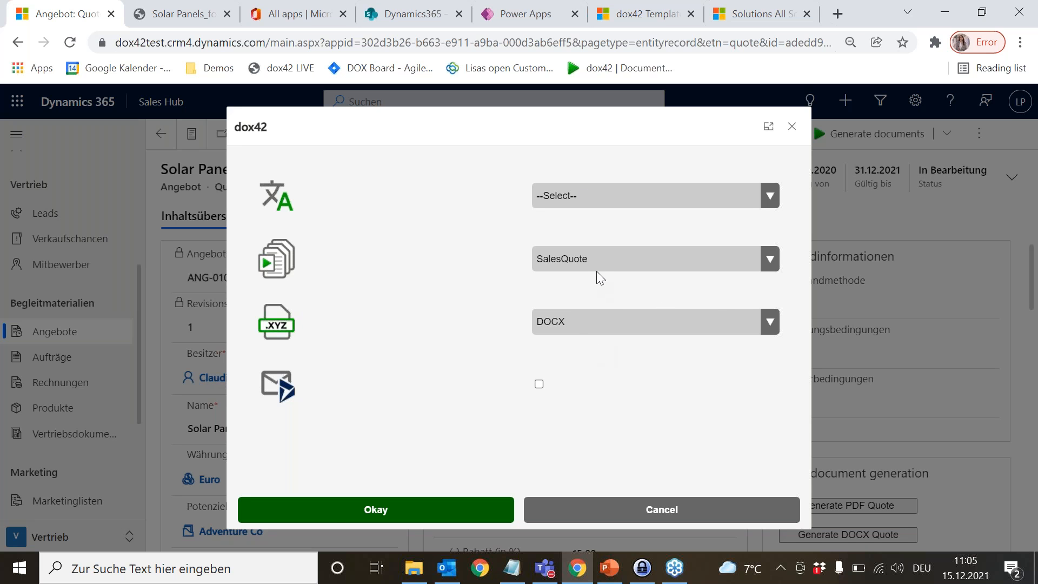
{"action": "left_click", "coordinate": [332, 511]}
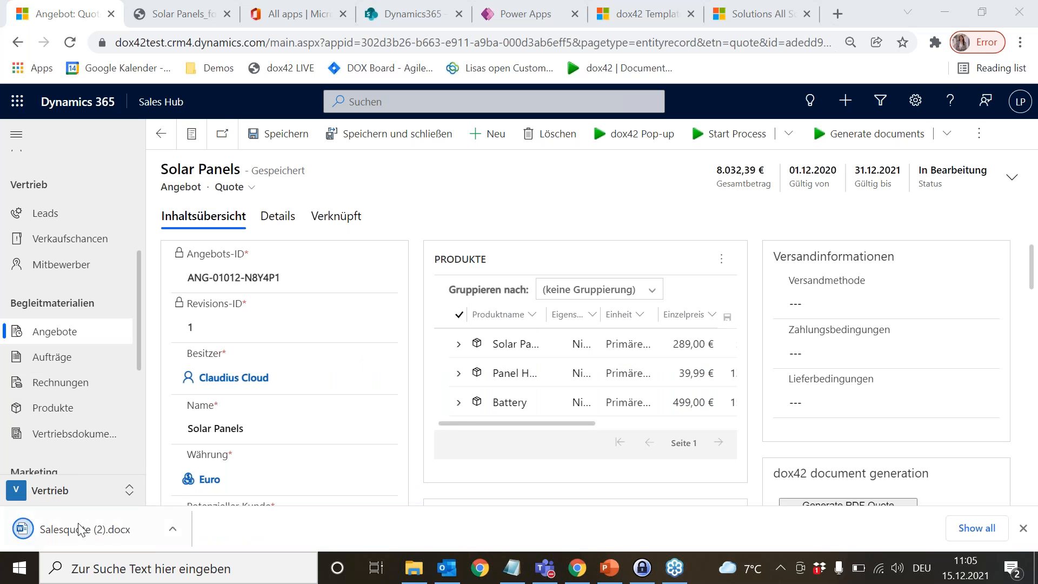
Step: Open the downloaded Salesquote Word document, look through its contents, and close it
{"action": "left_click", "coordinate": [80, 529]}
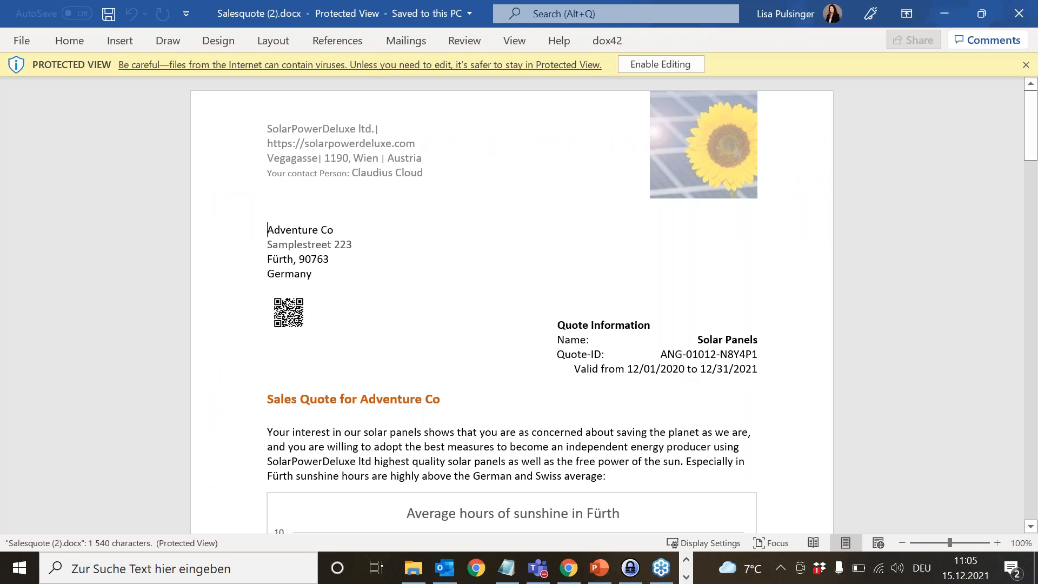
{"action": "scroll", "coordinate": [512, 305], "scroll_direction": "down", "scroll_amount": 12}
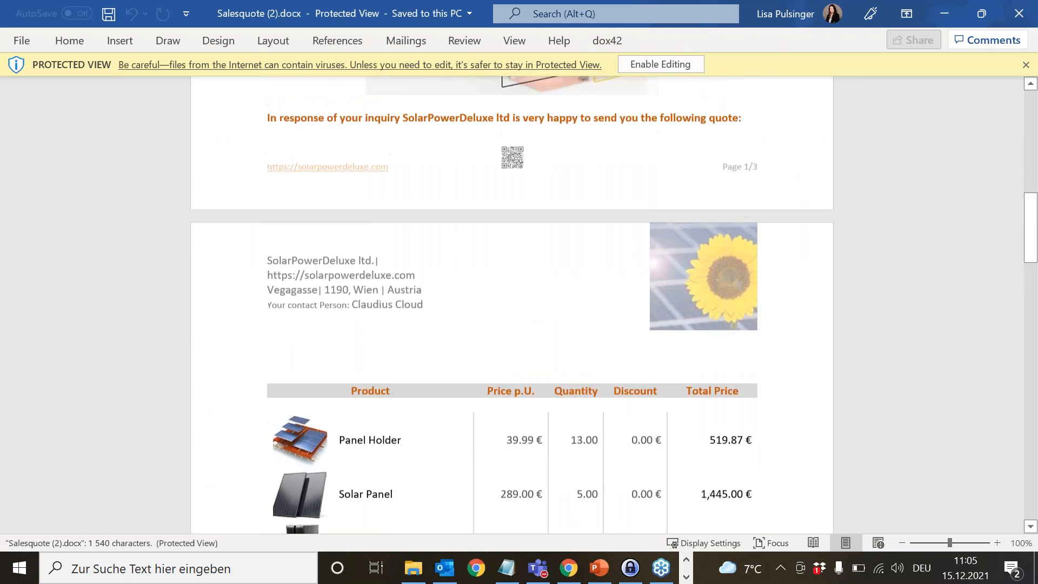
{"action": "scroll", "coordinate": [512, 305], "scroll_direction": "up", "scroll_amount": 9}
{"action": "left_click", "coordinate": [1019, 13]}
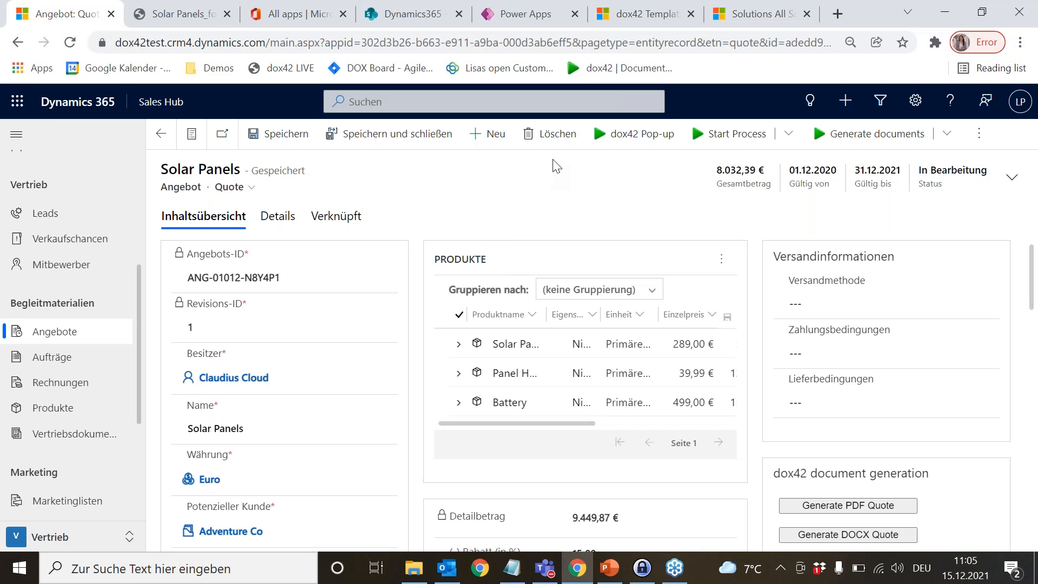
Step: Generate the EN SalesQuote as a PDF through the dox42 Pop-up with the CRM email option enabled
{"action": "left_click", "coordinate": [638, 134]}
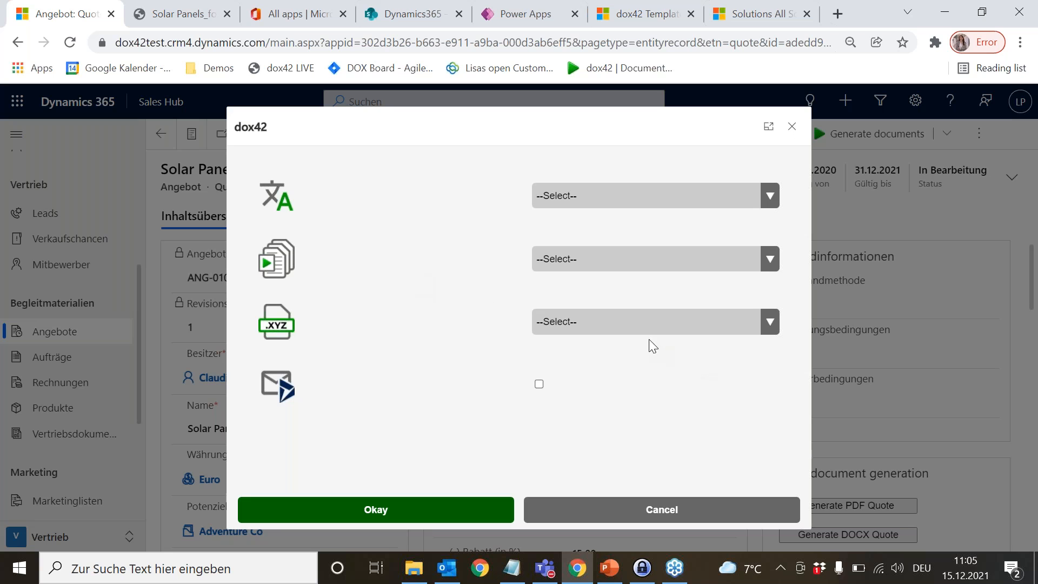
{"action": "left_click", "coordinate": [589, 201]}
{"action": "left_click", "coordinate": [611, 226]}
{"action": "left_click", "coordinate": [598, 256]}
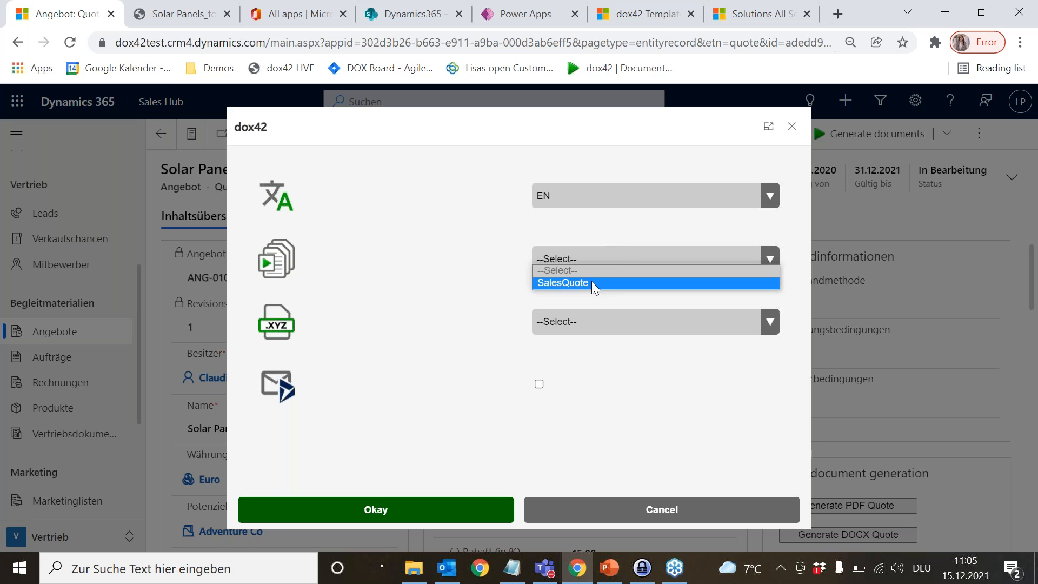
{"action": "left_click", "coordinate": [591, 281]}
{"action": "left_click", "coordinate": [539, 385]}
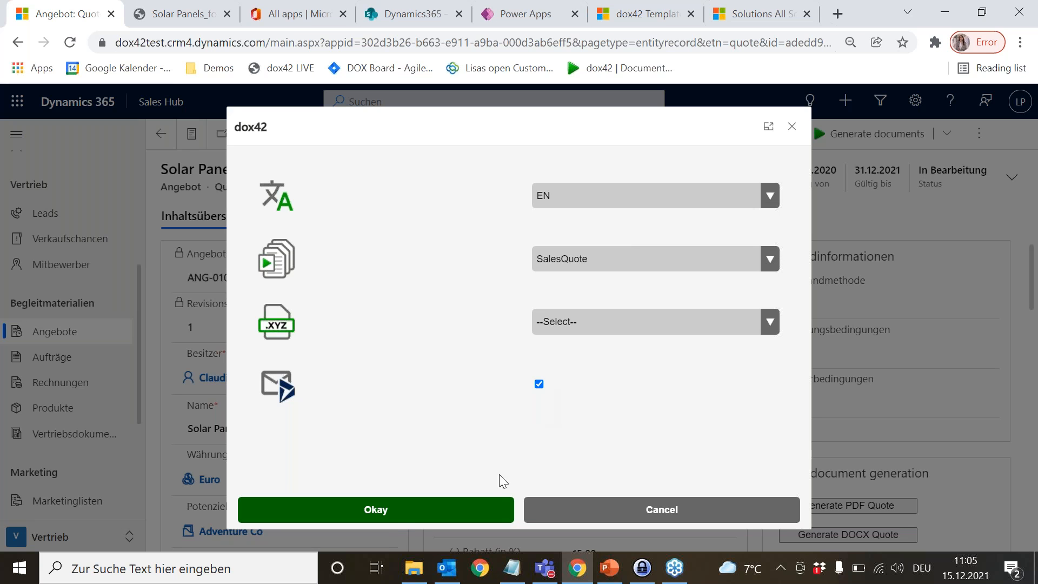
{"action": "left_click", "coordinate": [617, 328]}
{"action": "left_click", "coordinate": [589, 346]}
{"action": "left_click", "coordinate": [459, 509]}
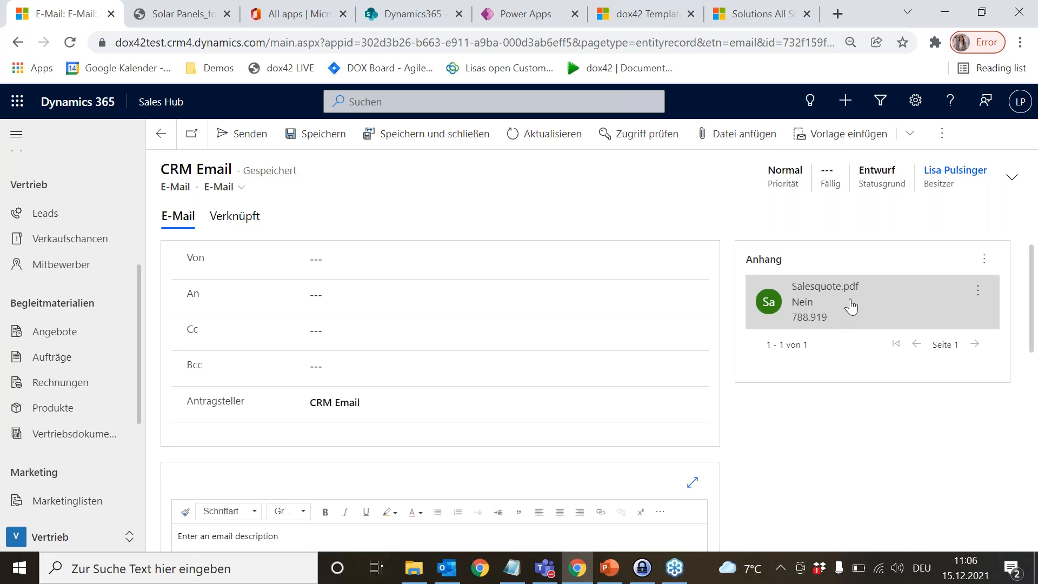
Step: Open the email's Salesquote.pdf attachment, review it, close it, and return to the Solar Panels quote
{"action": "left_click", "coordinate": [882, 328]}
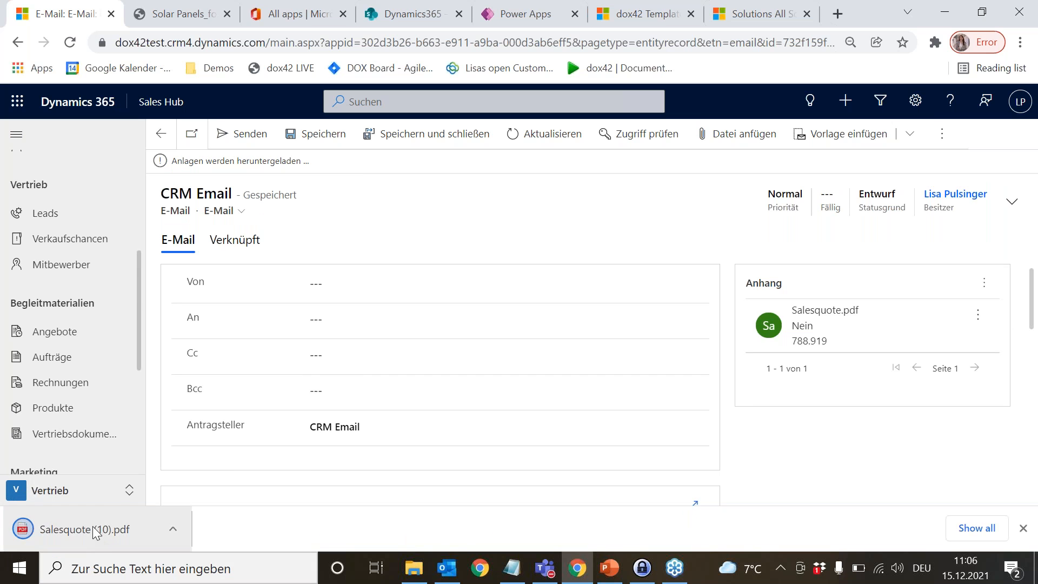
{"action": "scroll", "coordinate": [589, 286], "scroll_direction": "down", "scroll_amount": 20}
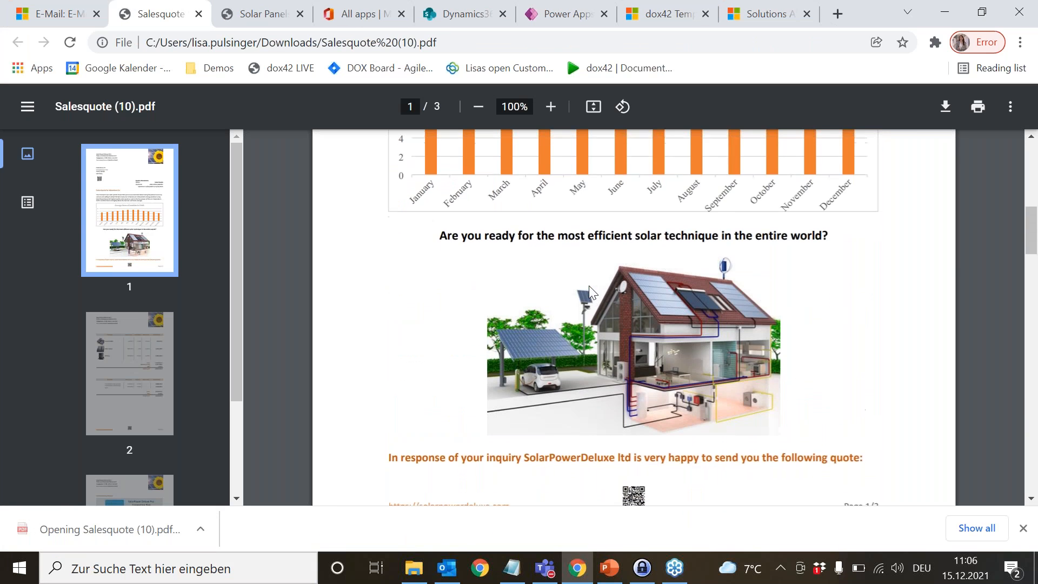
{"action": "scroll", "coordinate": [556, 332], "scroll_direction": "up", "scroll_amount": 17}
{"action": "scroll", "coordinate": [556, 346], "scroll_direction": "up", "scroll_amount": 3}
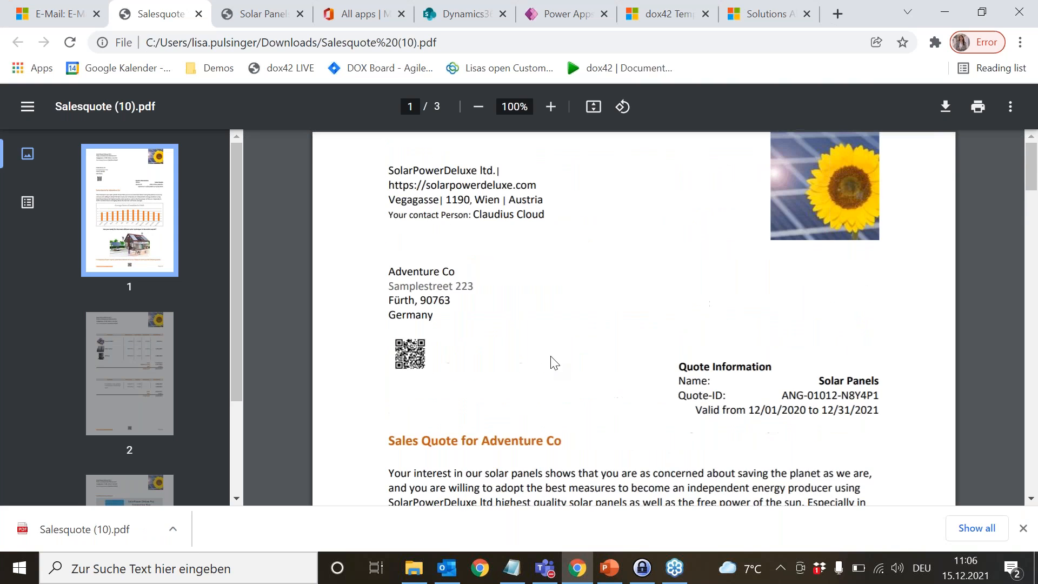
{"action": "left_click", "coordinate": [198, 14]}
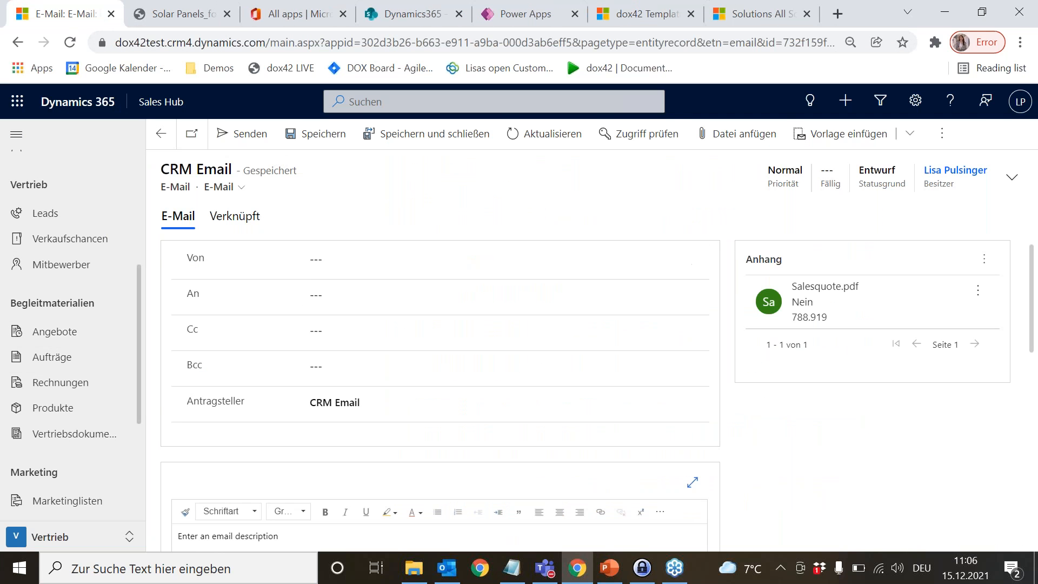
{"action": "left_click", "coordinate": [160, 134]}
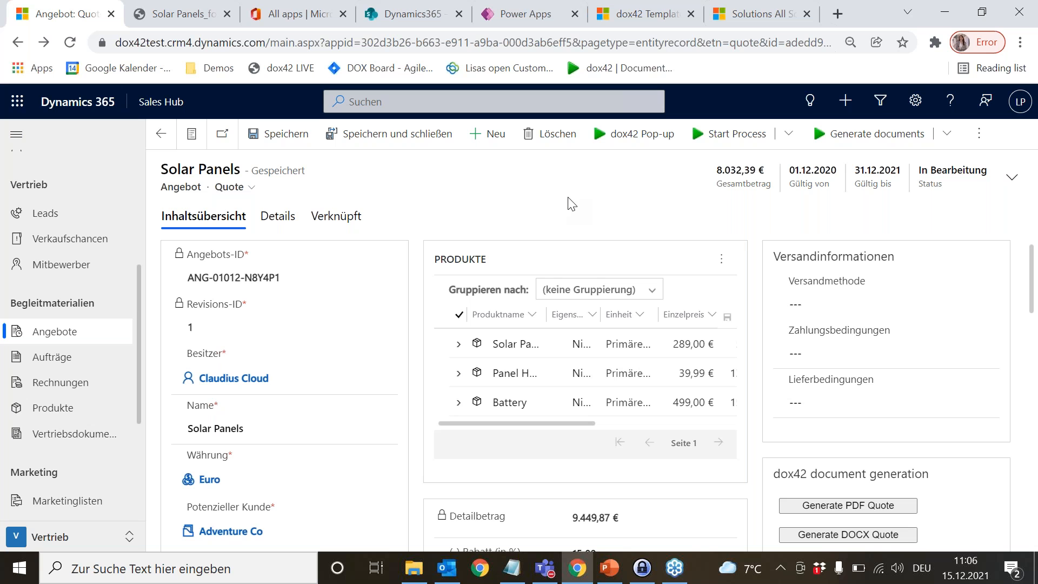
Step: Open the dox42 Client Libraries solution, examine its pop-up web resources and option sets, and minimize its window
{"action": "left_click", "coordinate": [752, 15]}
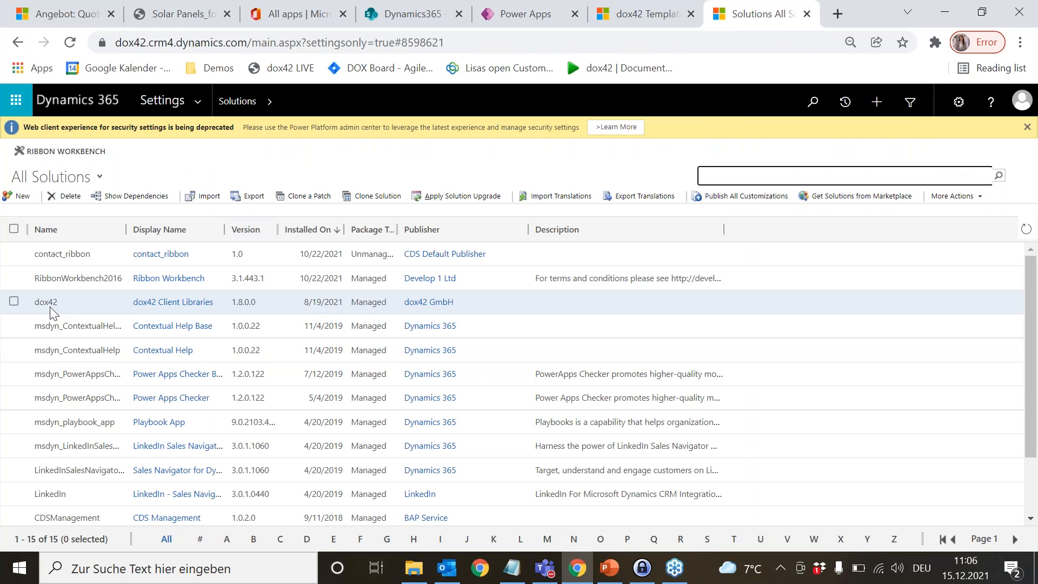
{"action": "left_click", "coordinate": [201, 303]}
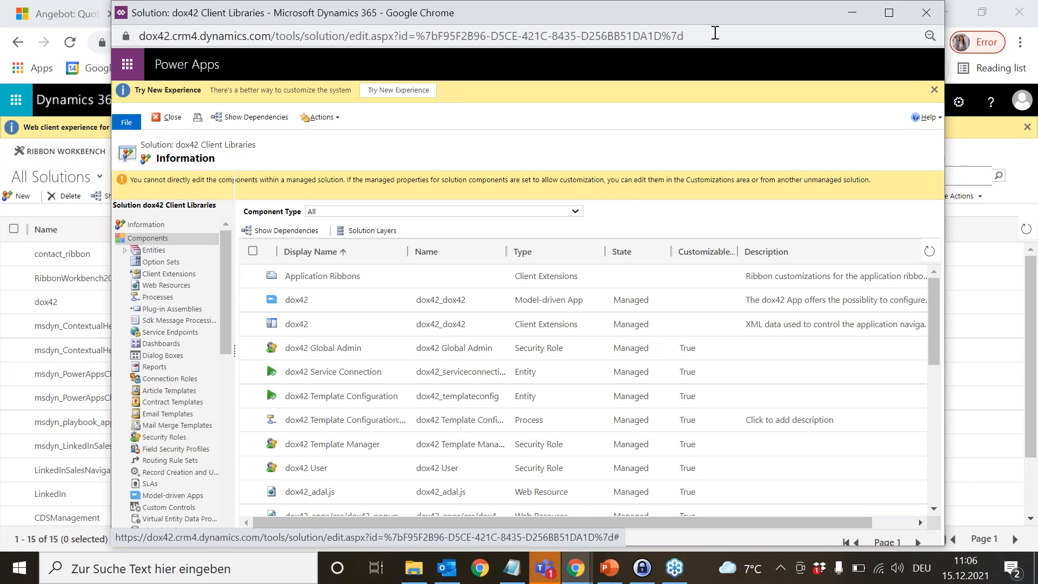
{"action": "left_click", "coordinate": [900, 17]}
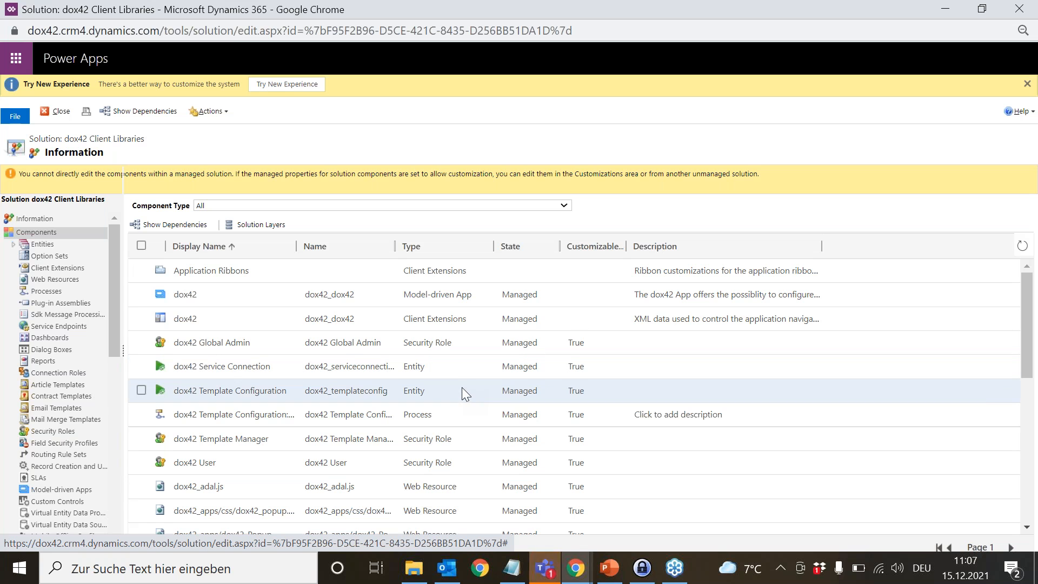
{"action": "scroll", "coordinate": [462, 385], "scroll_direction": "down", "scroll_amount": 3}
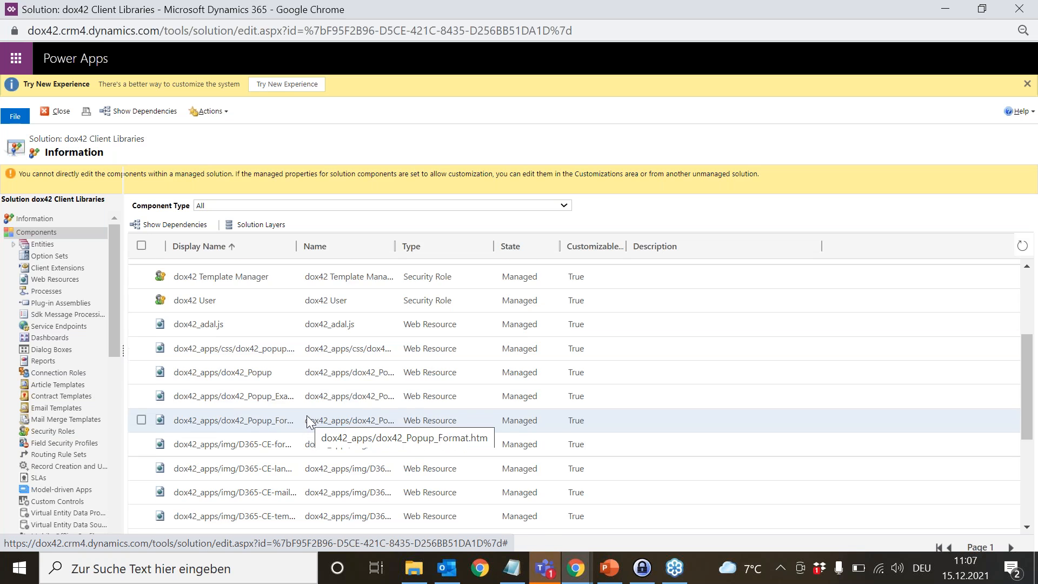
{"action": "scroll", "coordinate": [307, 379], "scroll_direction": "down", "scroll_amount": 3}
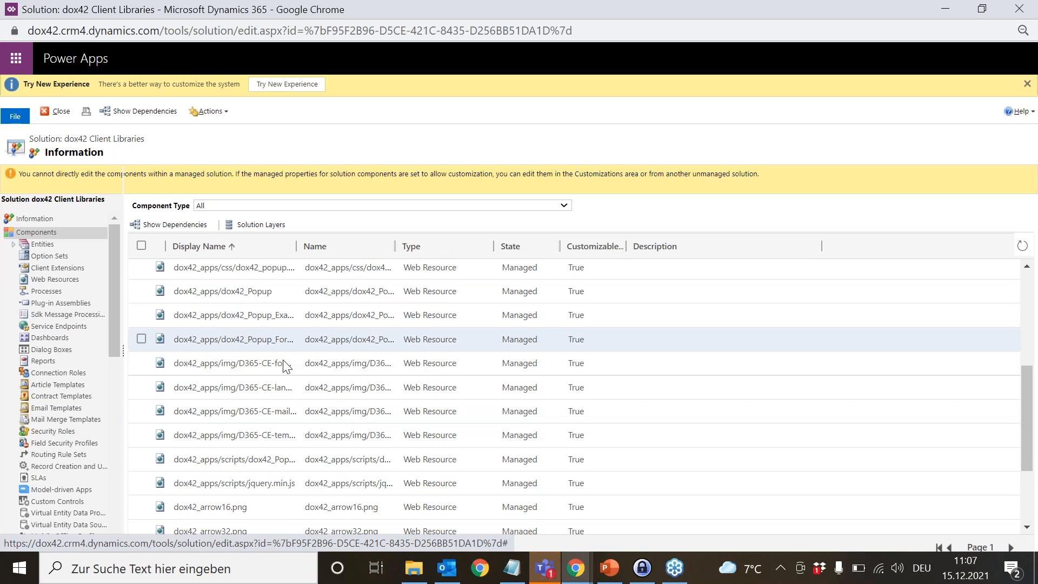
{"action": "scroll", "coordinate": [287, 357], "scroll_direction": "down", "scroll_amount": 5}
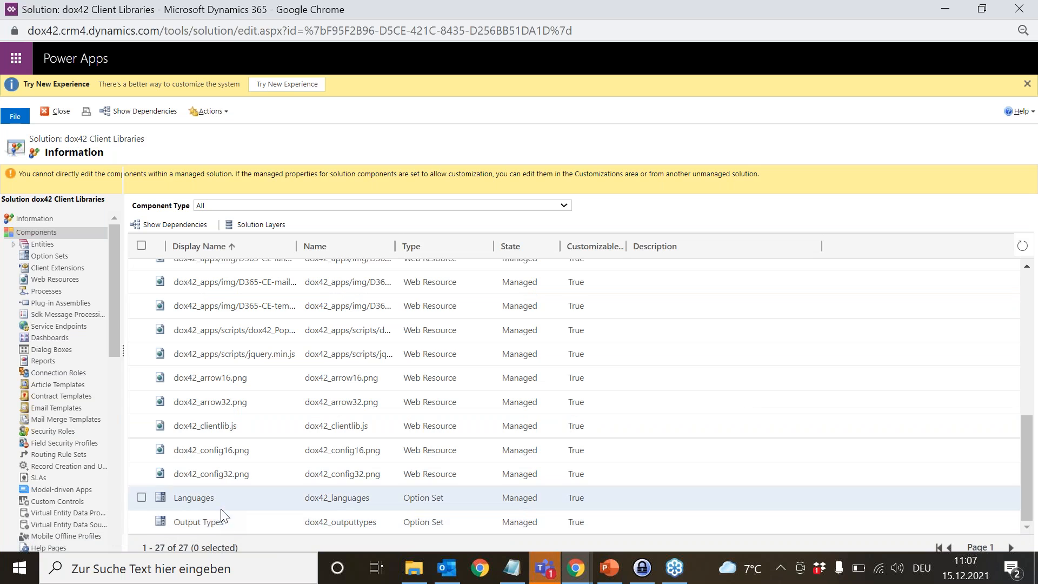
{"action": "scroll", "coordinate": [260, 514], "scroll_direction": "up", "scroll_amount": 10}
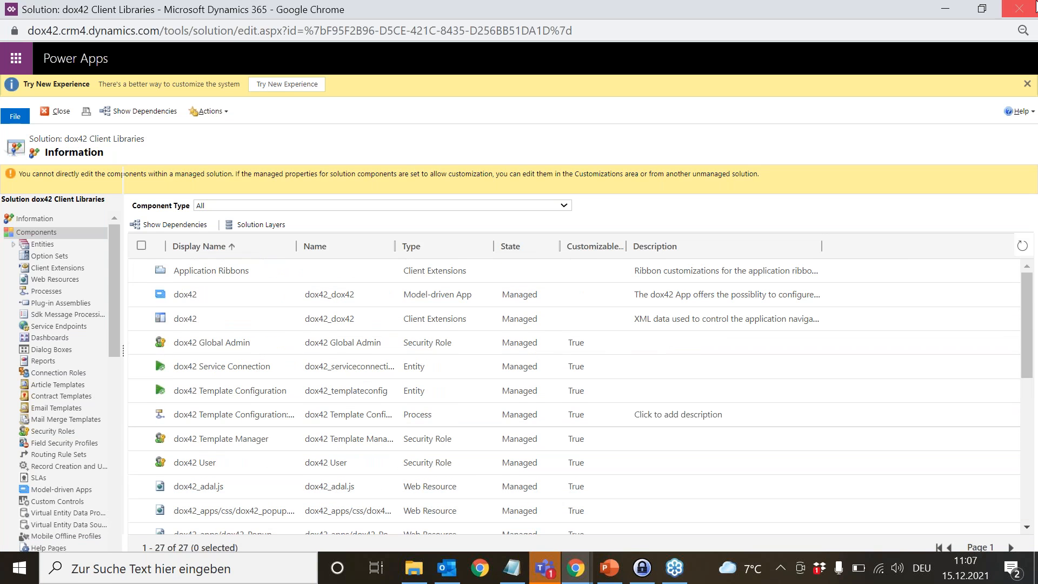
{"action": "left_click", "coordinate": [944, 9]}
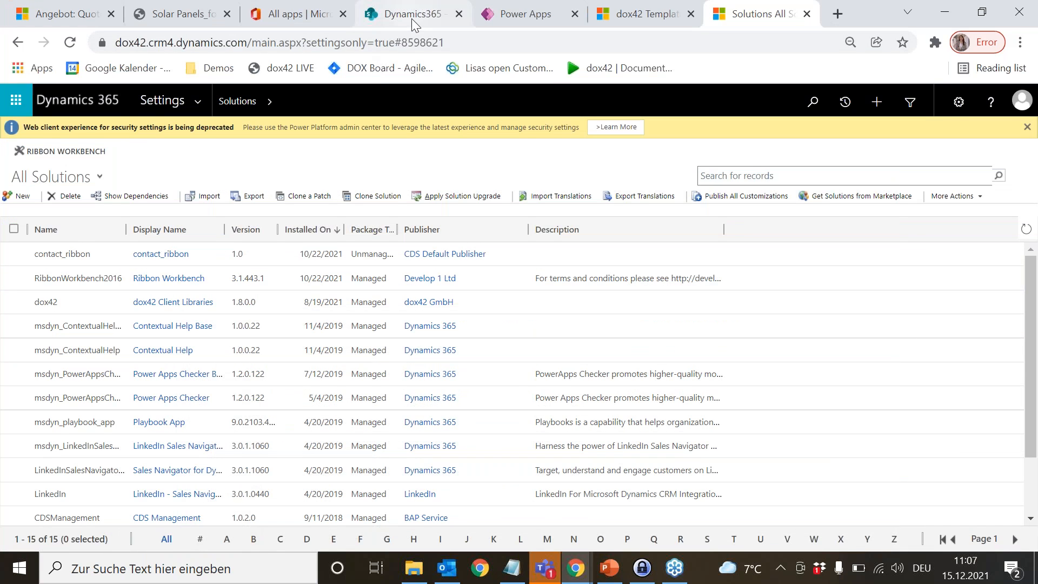
Step: Open the PopupClass.docx template from the For_Sales_Templates SharePoint library in the Word desktop app
{"action": "left_click", "coordinate": [411, 18]}
{"action": "scroll", "coordinate": [468, 370], "scroll_direction": "down", "scroll_amount": 8}
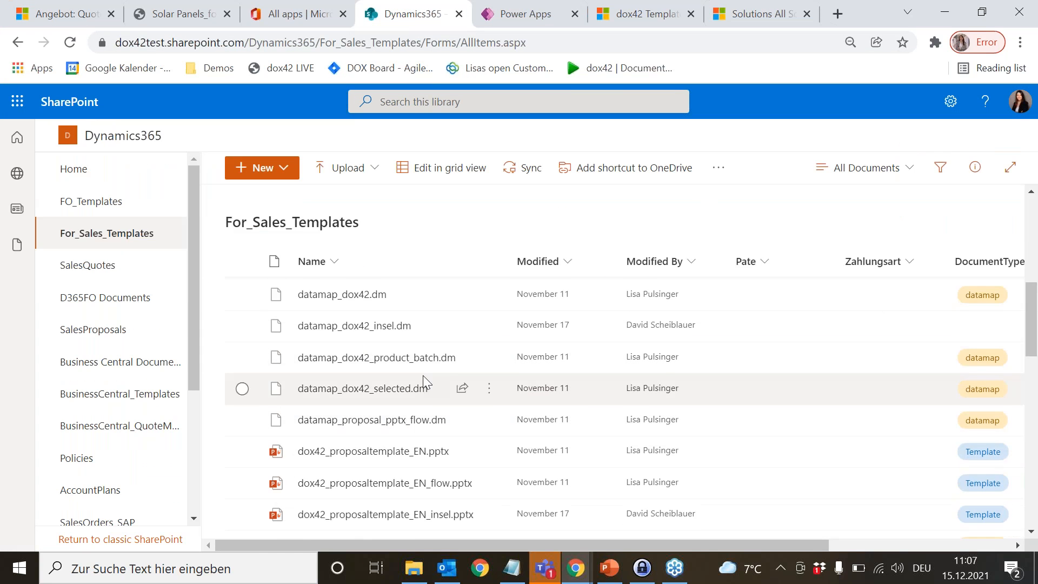
{"action": "scroll", "coordinate": [423, 375], "scroll_direction": "down", "scroll_amount": 10}
{"action": "left_click", "coordinate": [241, 337]}
{"action": "left_click", "coordinate": [449, 168]}
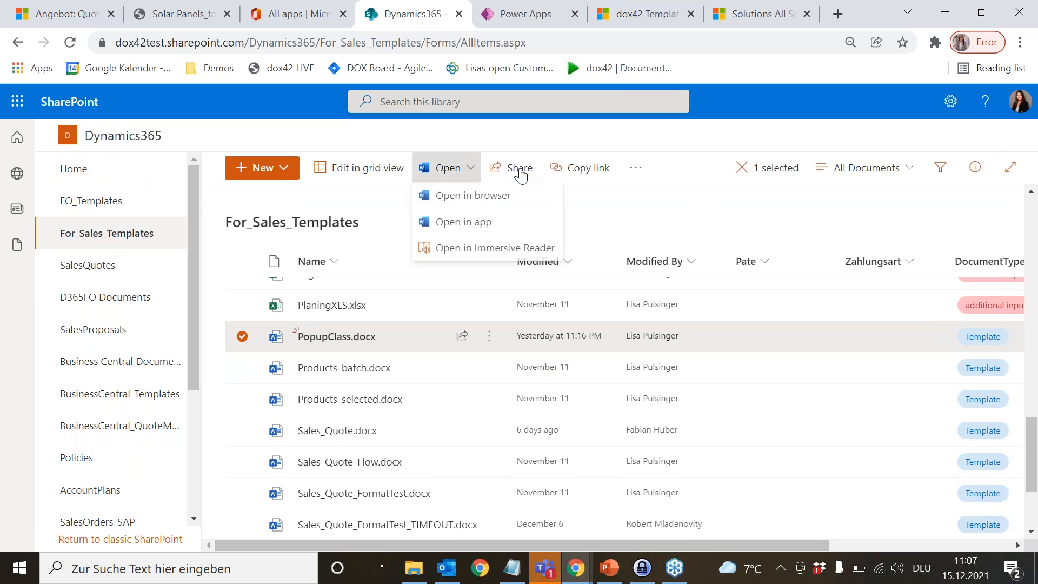
{"action": "left_click", "coordinate": [467, 226]}
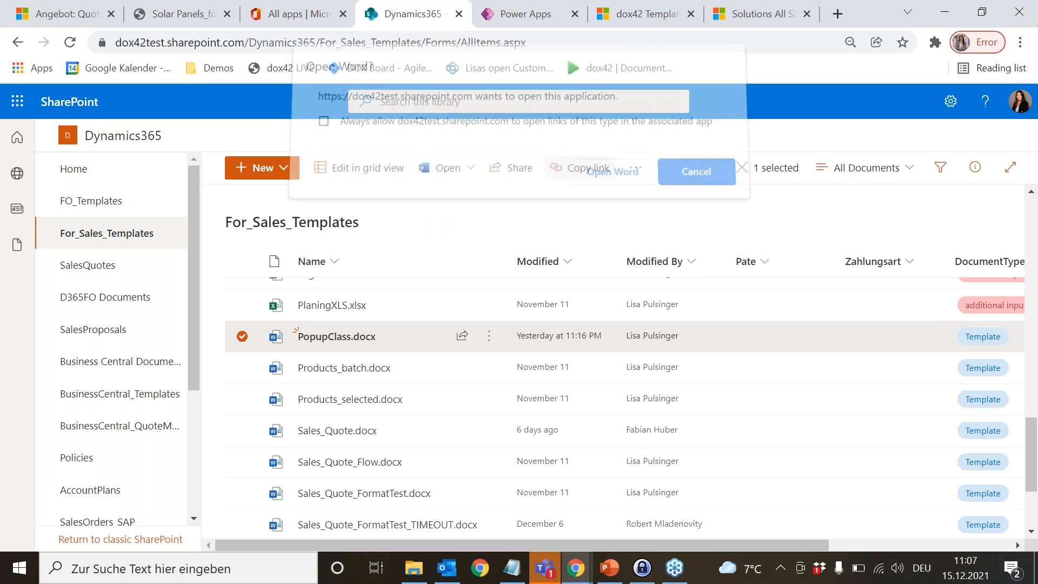
{"action": "left_click", "coordinate": [607, 177]}
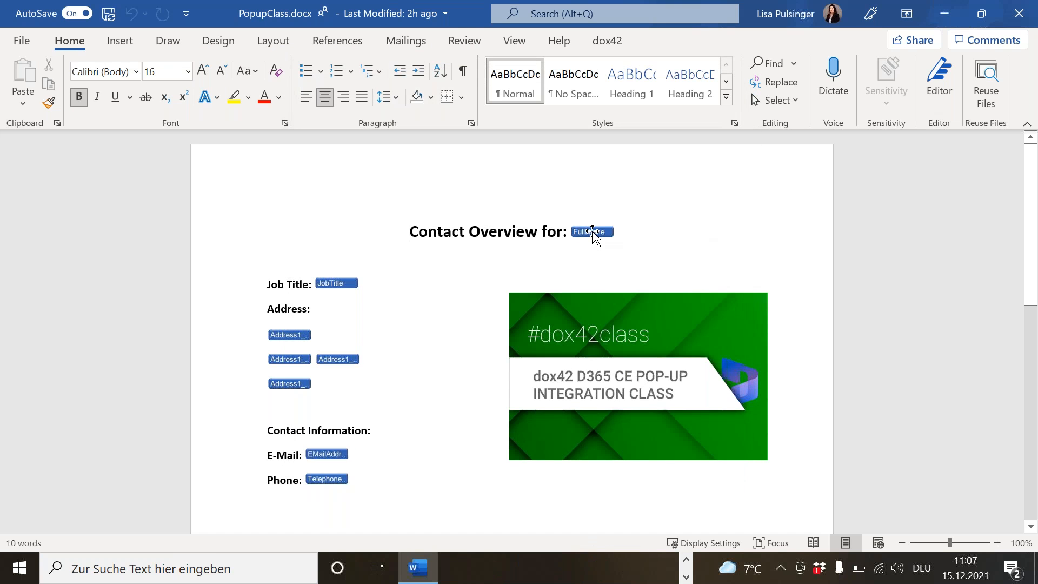
Step: Inspect the FullName data field and the ID input parameter's settings in the data map, then close the Data Map Designer
{"action": "left_click", "coordinate": [597, 237]}
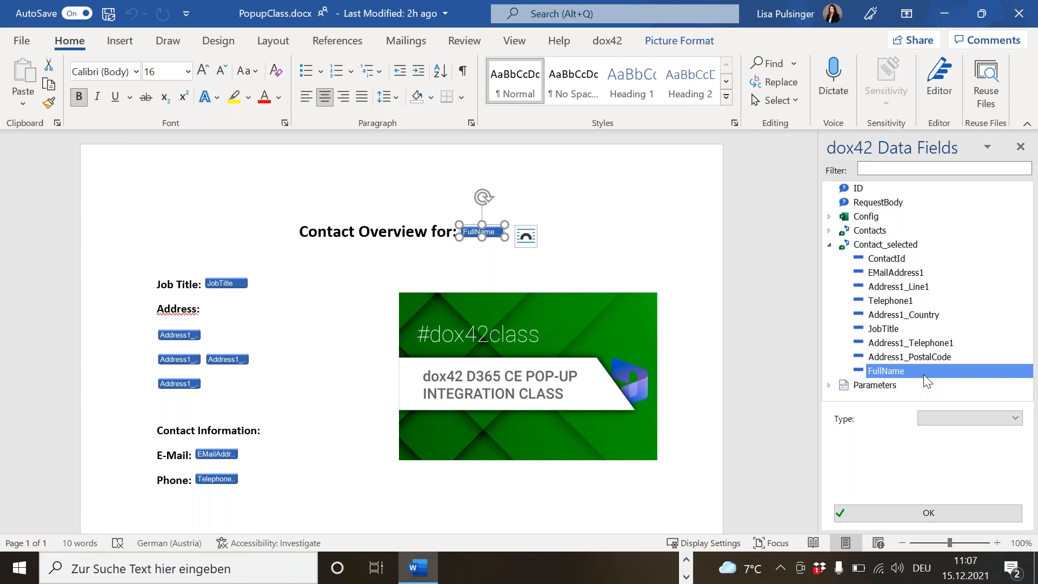
{"action": "left_click", "coordinate": [607, 42]}
{"action": "left_click", "coordinate": [78, 83]}
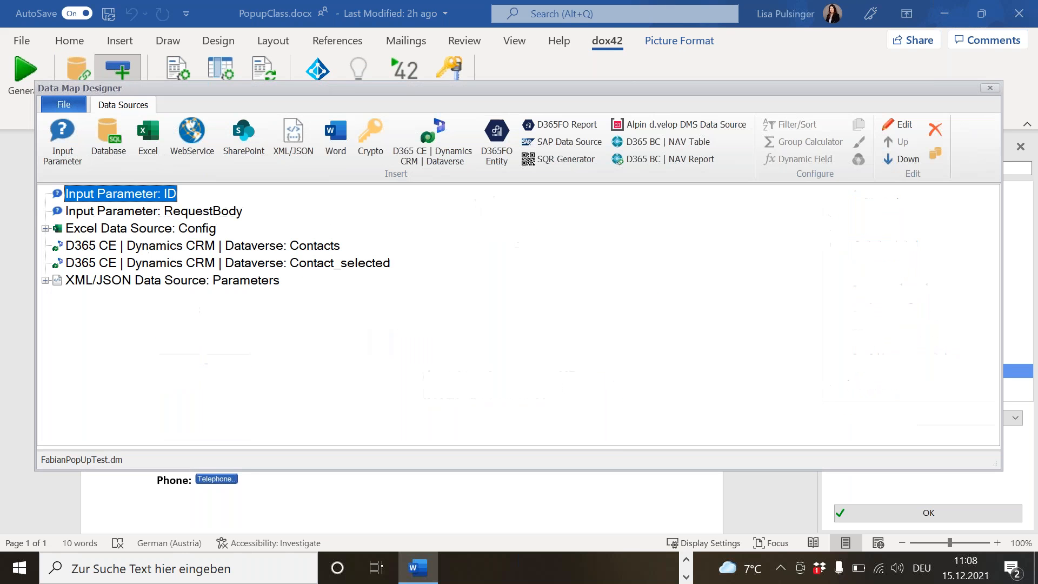
{"action": "double_click", "coordinate": [128, 197]}
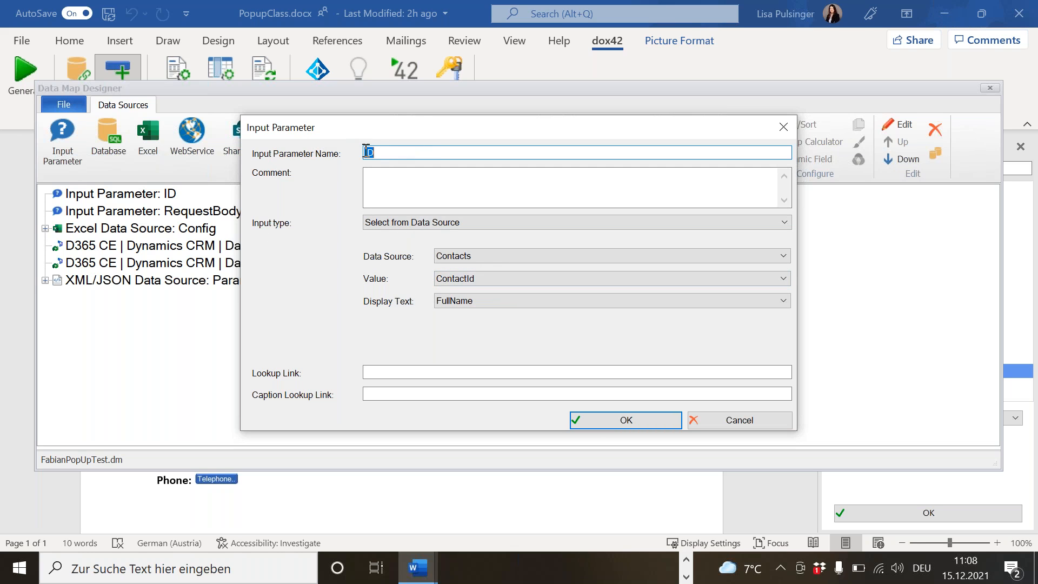
{"action": "left_click", "coordinate": [784, 128]}
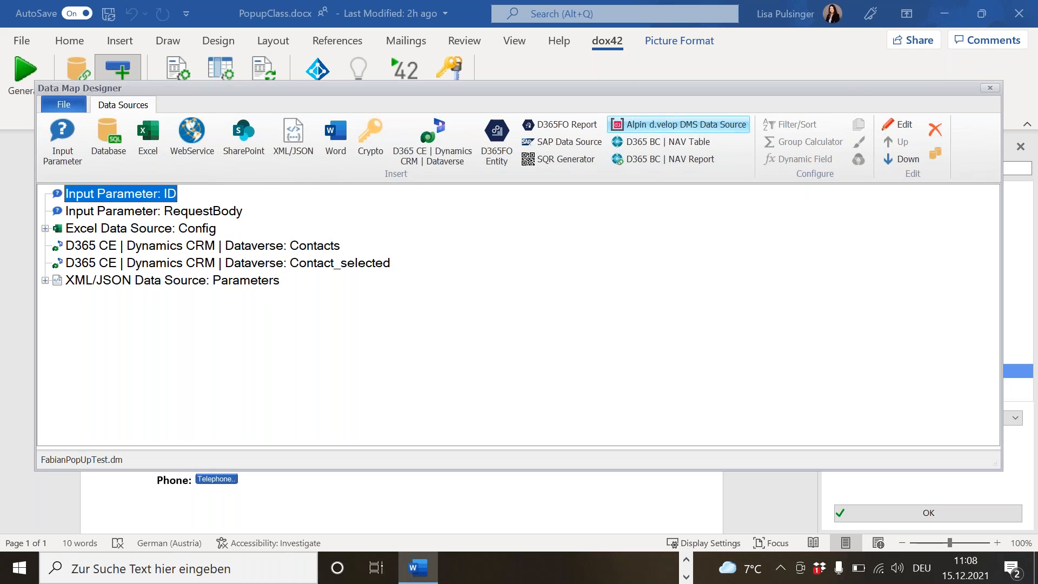
{"action": "left_click", "coordinate": [990, 87]}
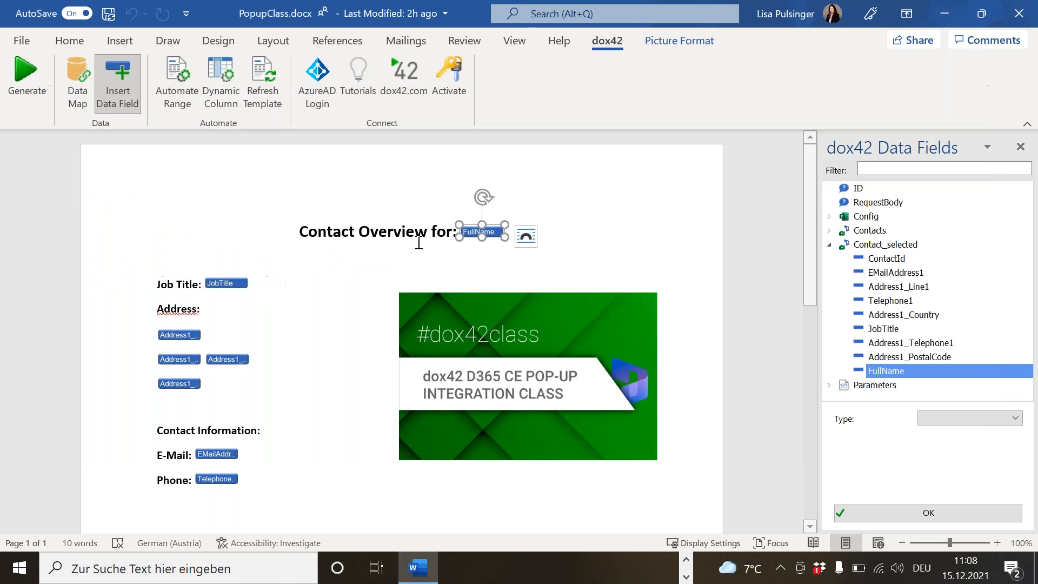
Step: Generate a test document from the template for the listed contact, using {"format":"docx"} as the RequestBody
{"action": "left_click", "coordinate": [30, 96]}
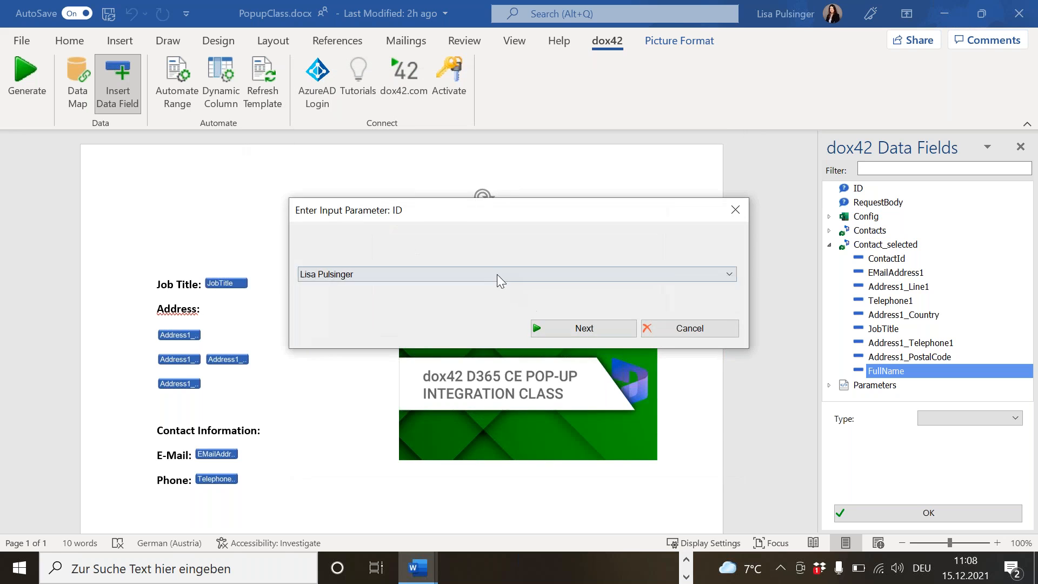
{"action": "left_click", "coordinate": [477, 274]}
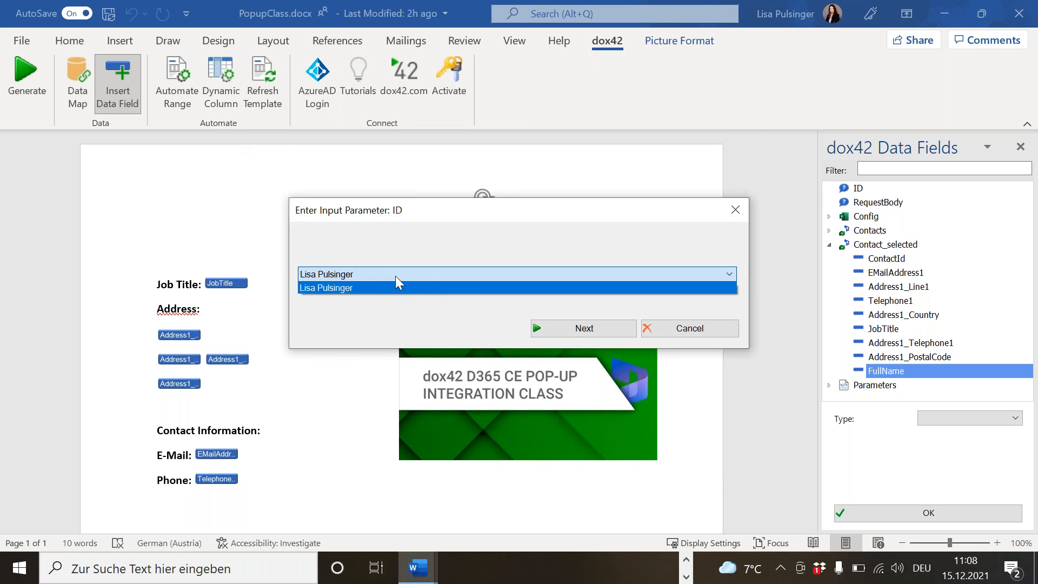
{"action": "left_click", "coordinate": [369, 287]}
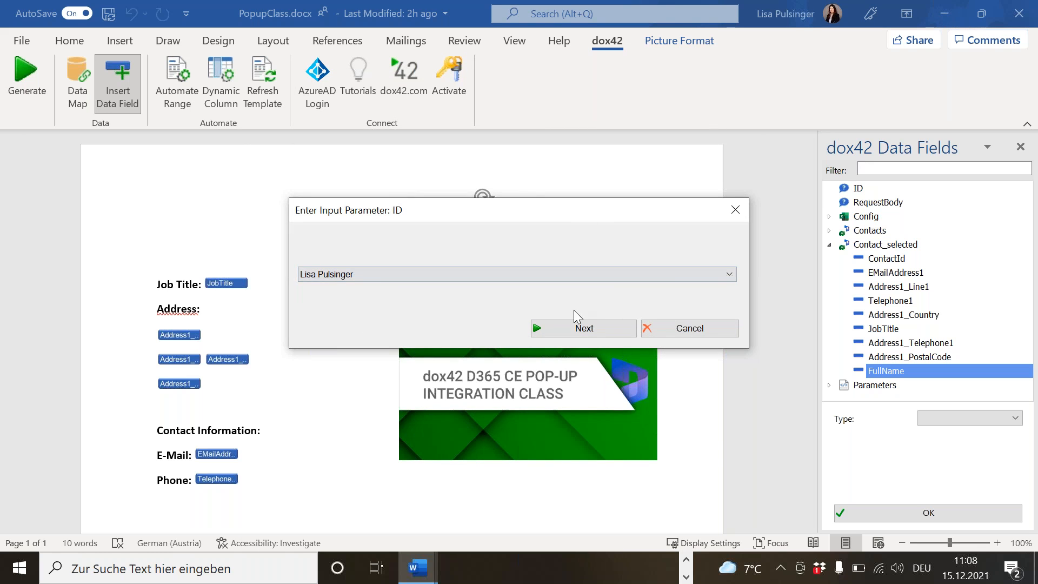
{"action": "left_click", "coordinate": [588, 329]}
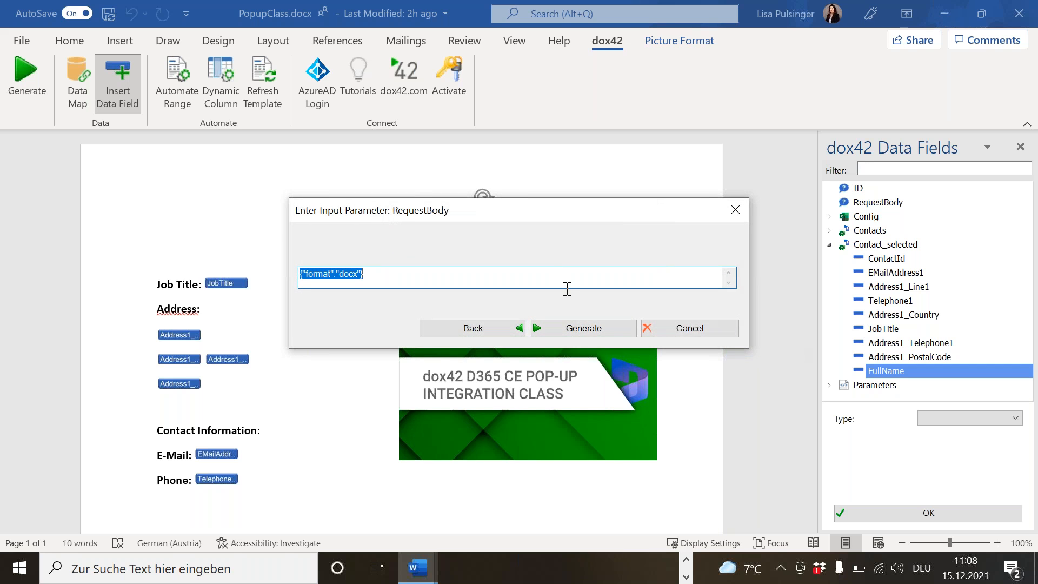
{"action": "left_click", "coordinate": [584, 328]}
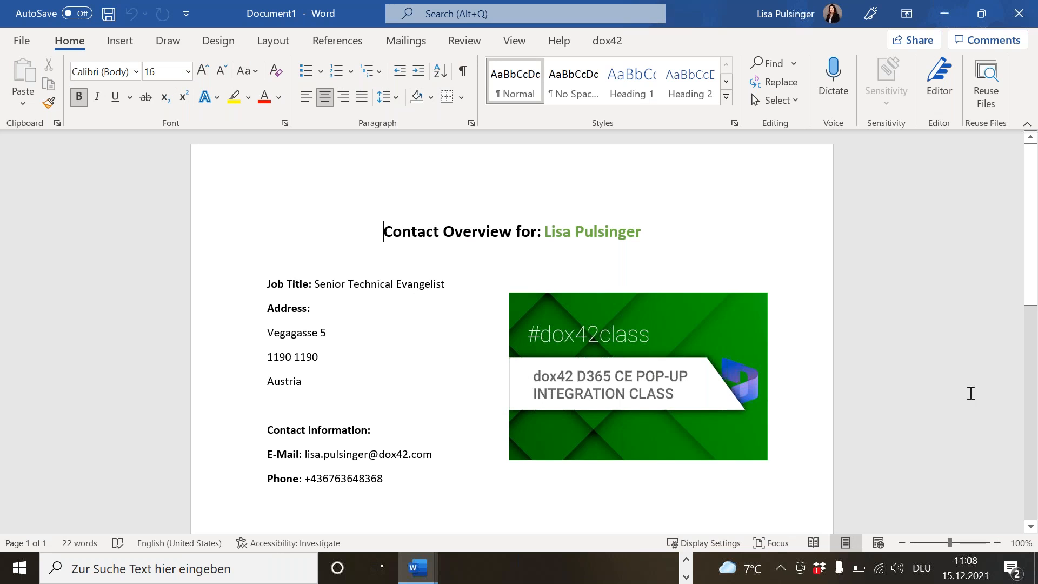
Step: Look through the generated contact overview and close it without saving
{"action": "scroll", "coordinate": [688, 449], "scroll_direction": "down", "scroll_amount": 2}
{"action": "scroll", "coordinate": [683, 303], "scroll_direction": "up", "scroll_amount": 2}
{"action": "left_click", "coordinate": [1006, 20]}
{"action": "left_click", "coordinate": [566, 371]}
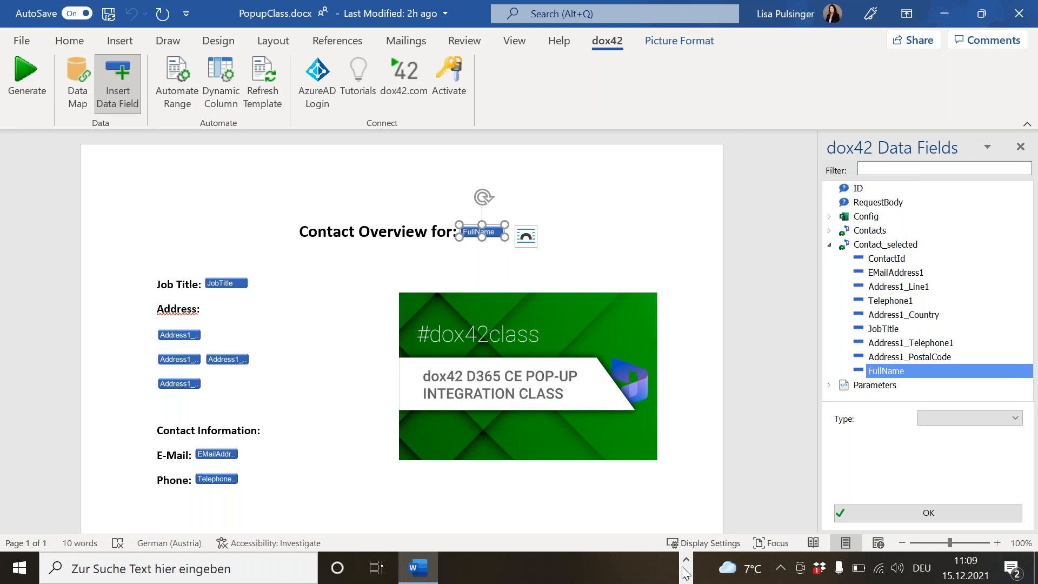
Step: Switch to Chrome and change the Dynamics 365 app from dox42 to Sales Hub
{"action": "mouse_move", "coordinate": [568, 567]}
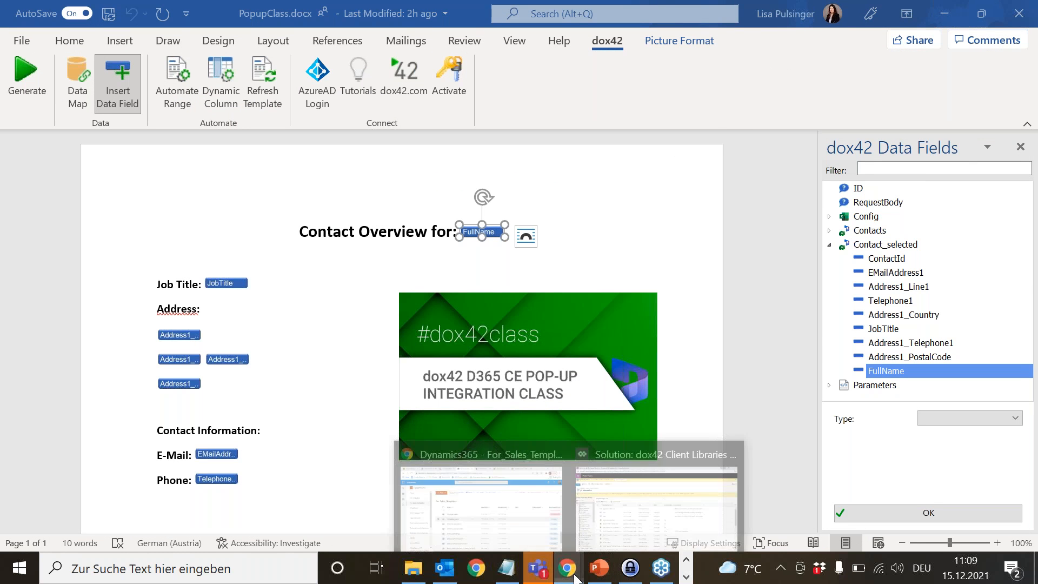
{"action": "left_click", "coordinate": [530, 485]}
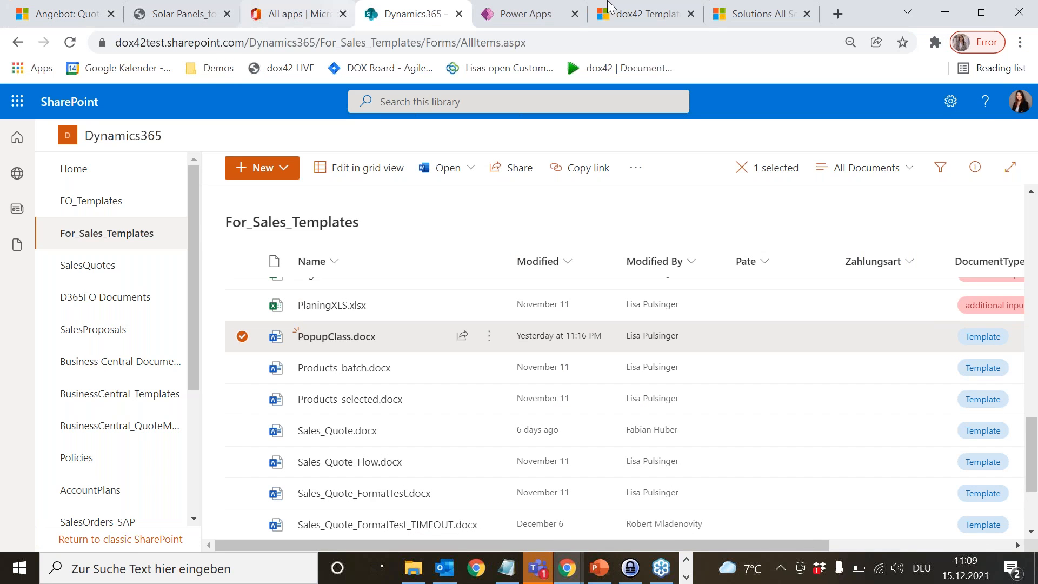
{"action": "left_click", "coordinate": [629, 7]}
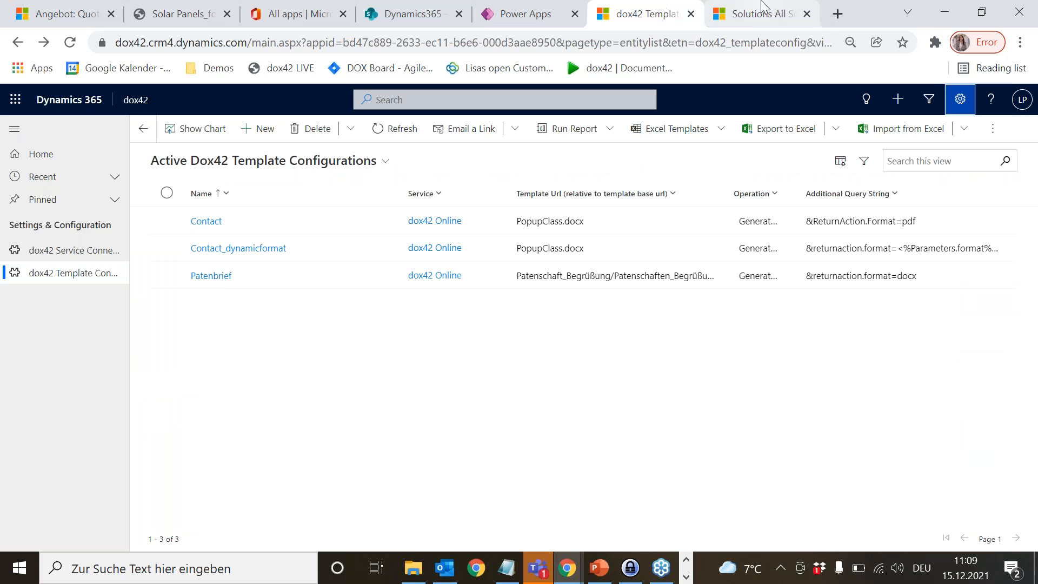
{"action": "left_click", "coordinate": [752, 13]}
{"action": "left_click", "coordinate": [622, 16]}
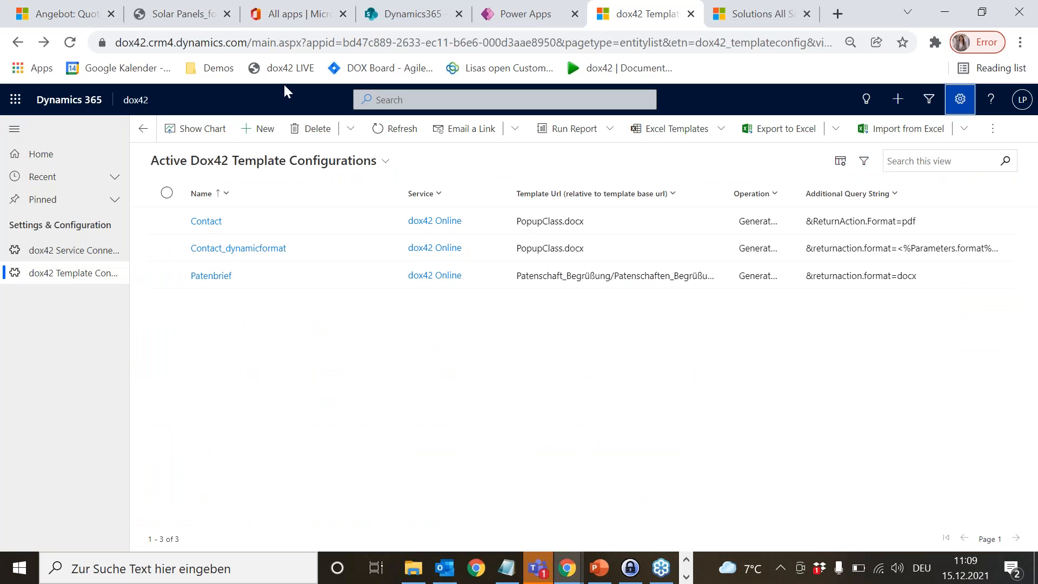
{"action": "left_click", "coordinate": [135, 99]}
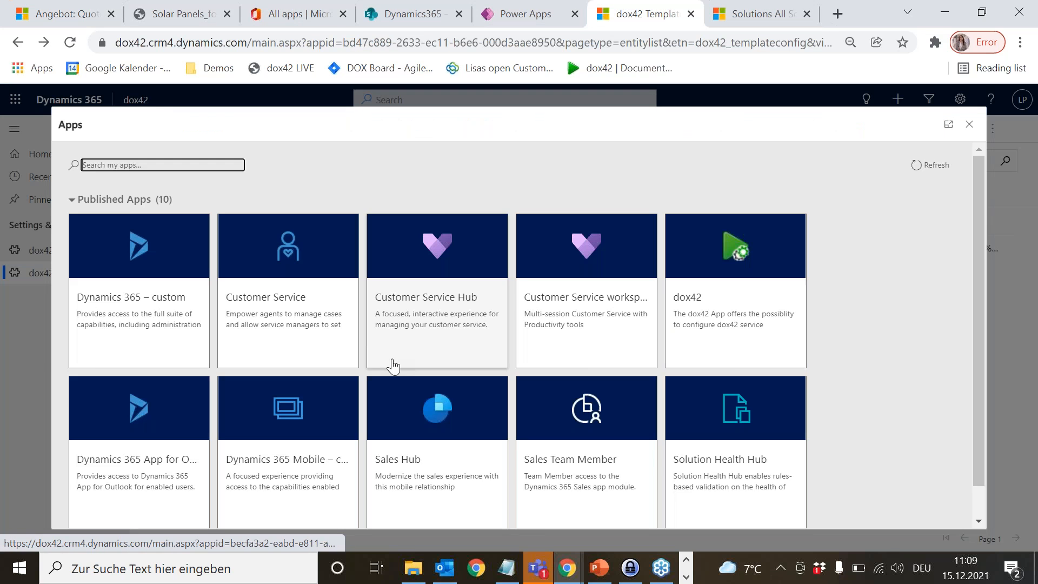
{"action": "scroll", "coordinate": [393, 366], "scroll_direction": "down", "scroll_amount": 4}
{"action": "scroll", "coordinate": [405, 371], "scroll_direction": "up", "scroll_amount": 3}
{"action": "left_click", "coordinate": [434, 387]}
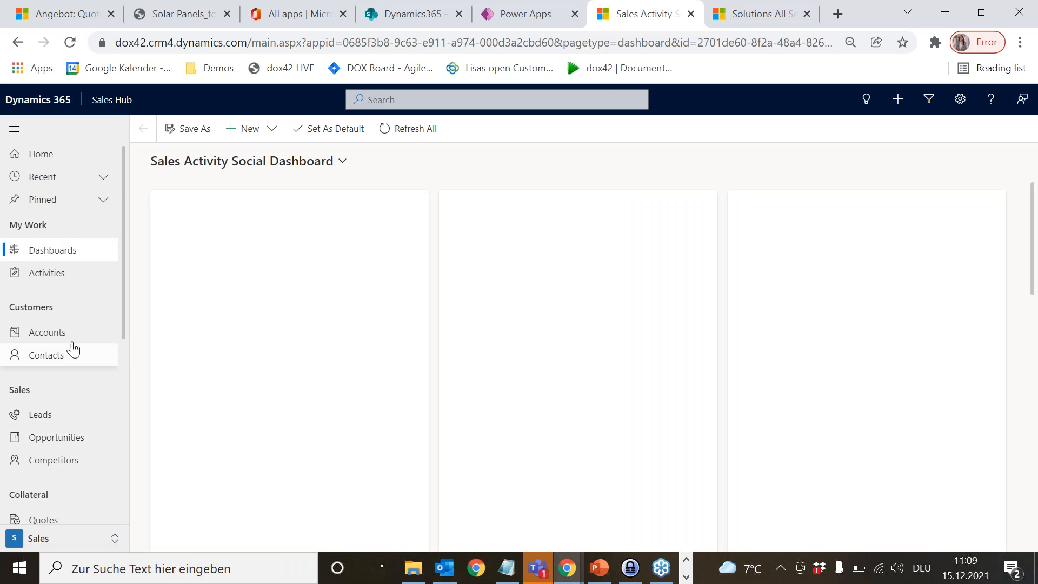
Step: Open the contact's record from the Sales Hub contacts list
{"action": "scroll", "coordinate": [70, 354], "scroll_direction": "down", "scroll_amount": 3}
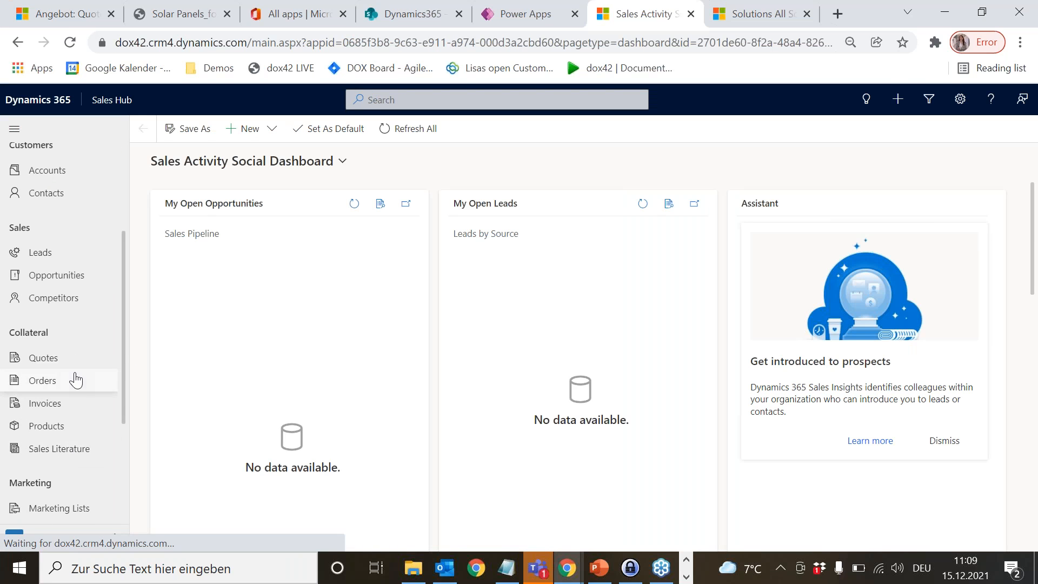
{"action": "left_click", "coordinate": [41, 200]}
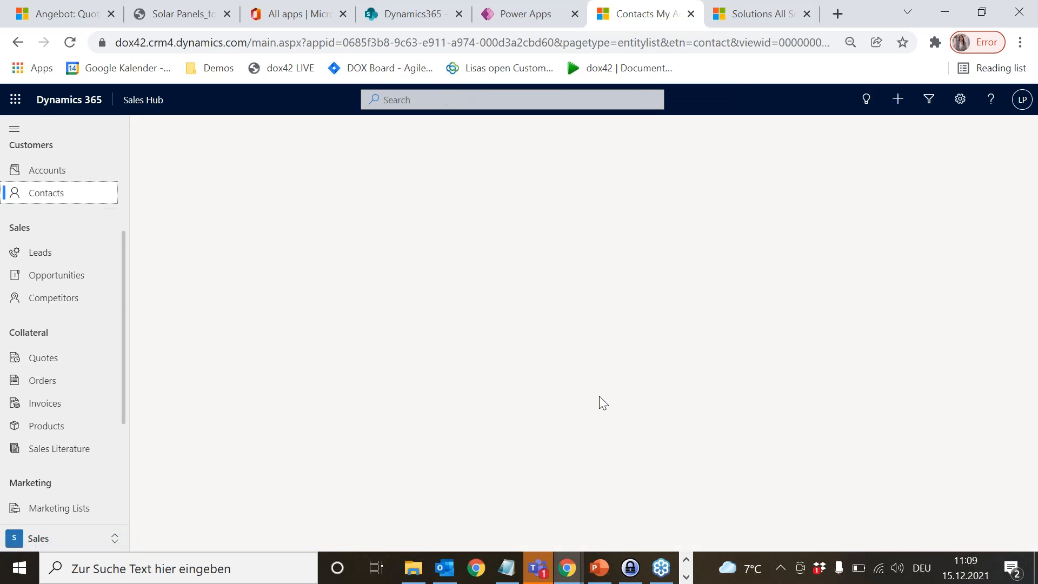
{"action": "left_click", "coordinate": [236, 214]}
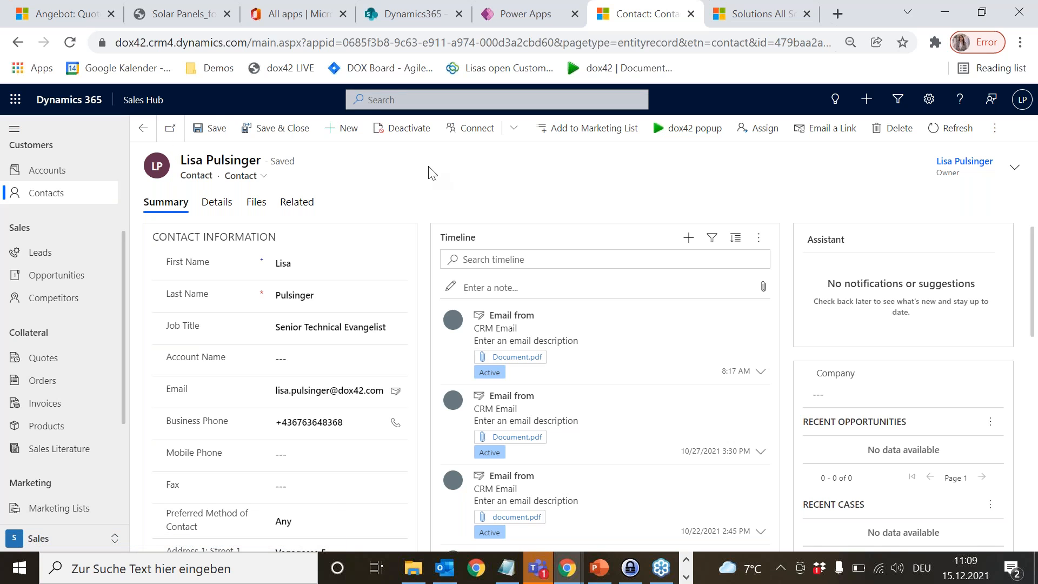
Step: Reload the contact page, switch to the dox42 app, and examine the dox42 Online service connection
{"action": "left_click", "coordinate": [142, 101]}
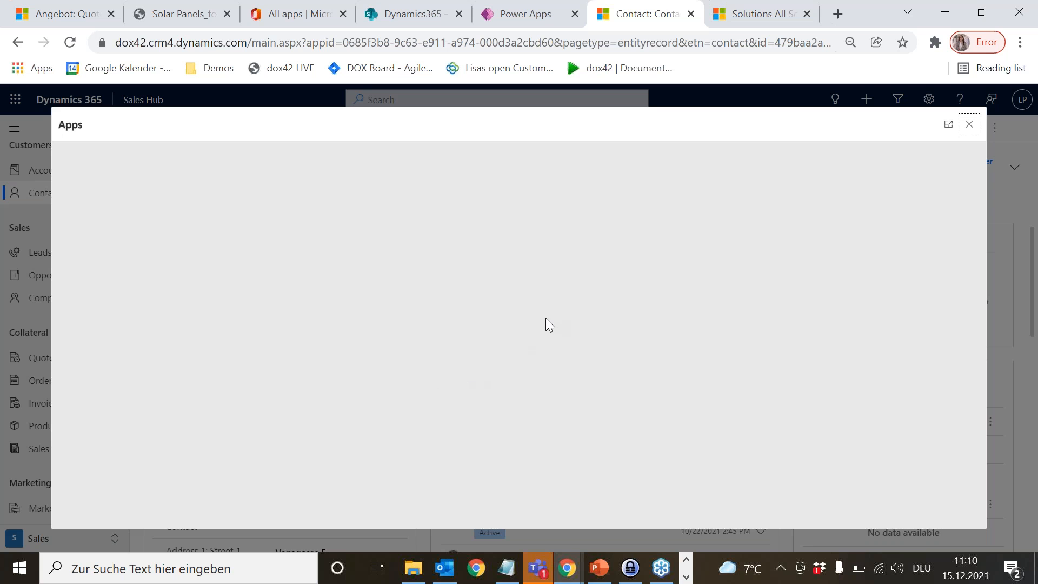
{"action": "left_click", "coordinate": [969, 124]}
{"action": "left_click", "coordinate": [68, 42]}
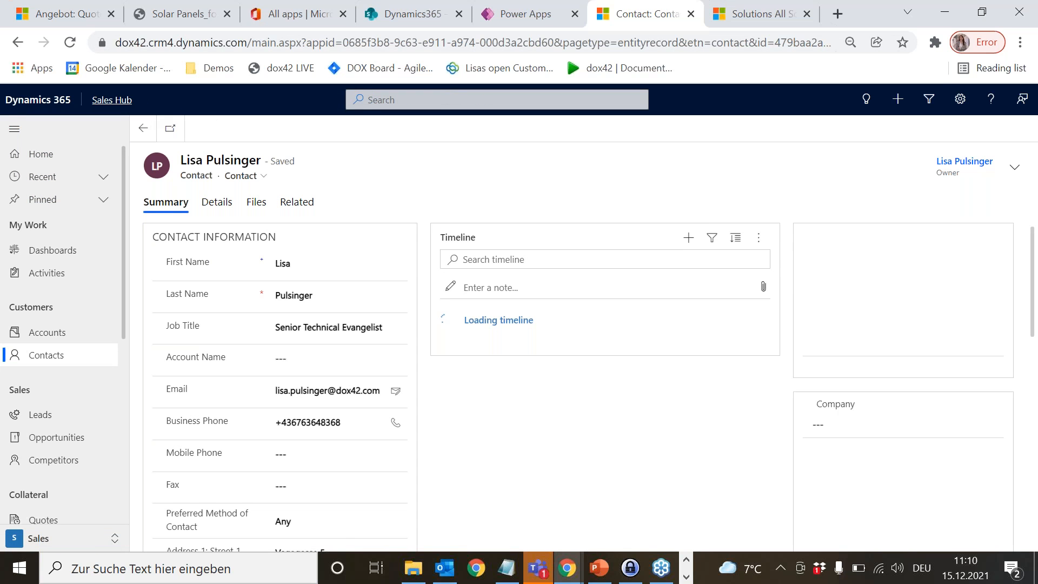
{"action": "left_click", "coordinate": [118, 102]}
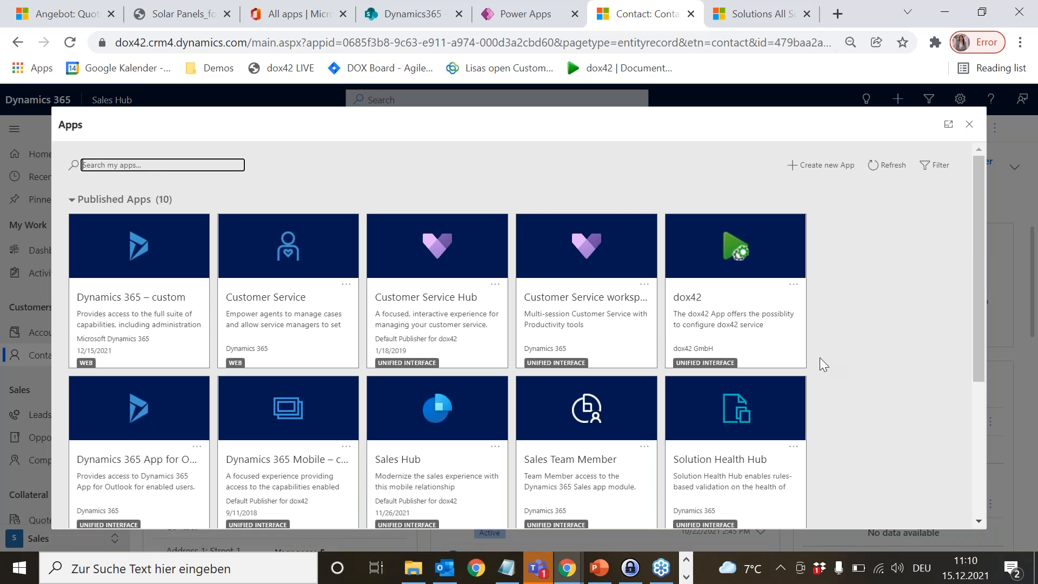
{"action": "left_click", "coordinate": [722, 262]}
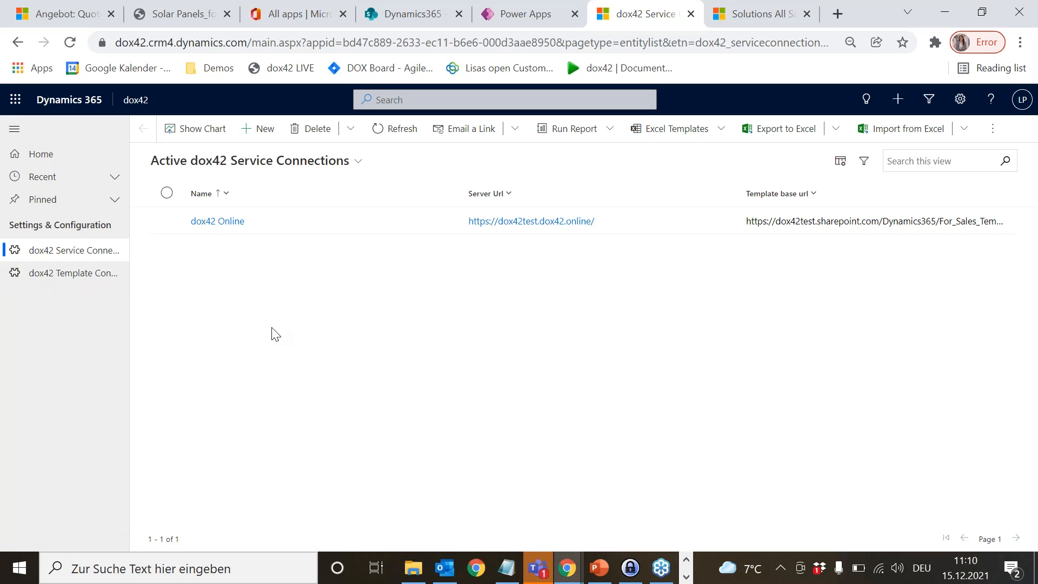
{"action": "left_click", "coordinate": [219, 221]}
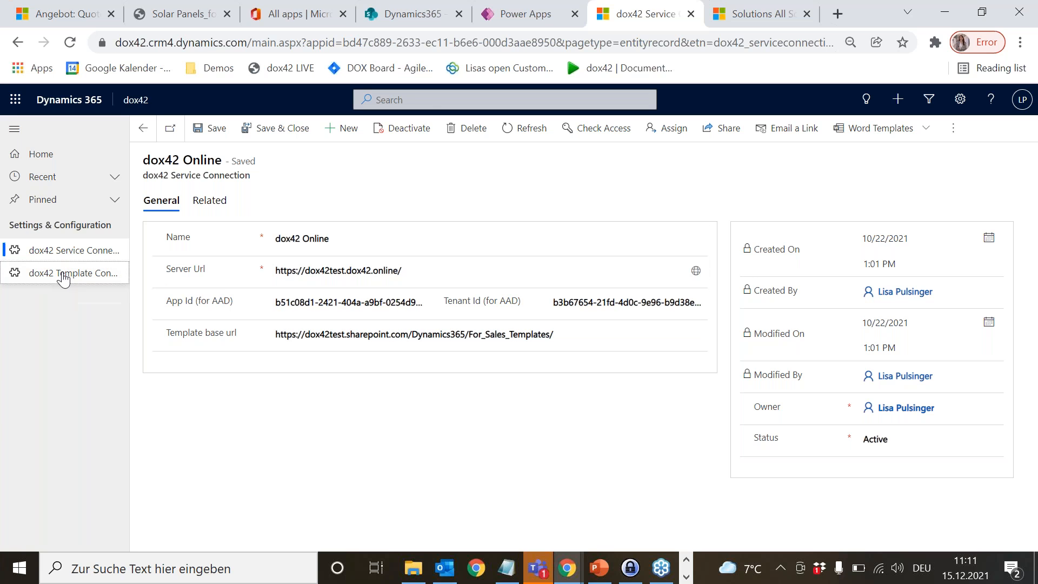
Step: Start a new dox42 template configuration named Contactdocument_Class with dox42 Online as its service
{"action": "left_click", "coordinate": [63, 278]}
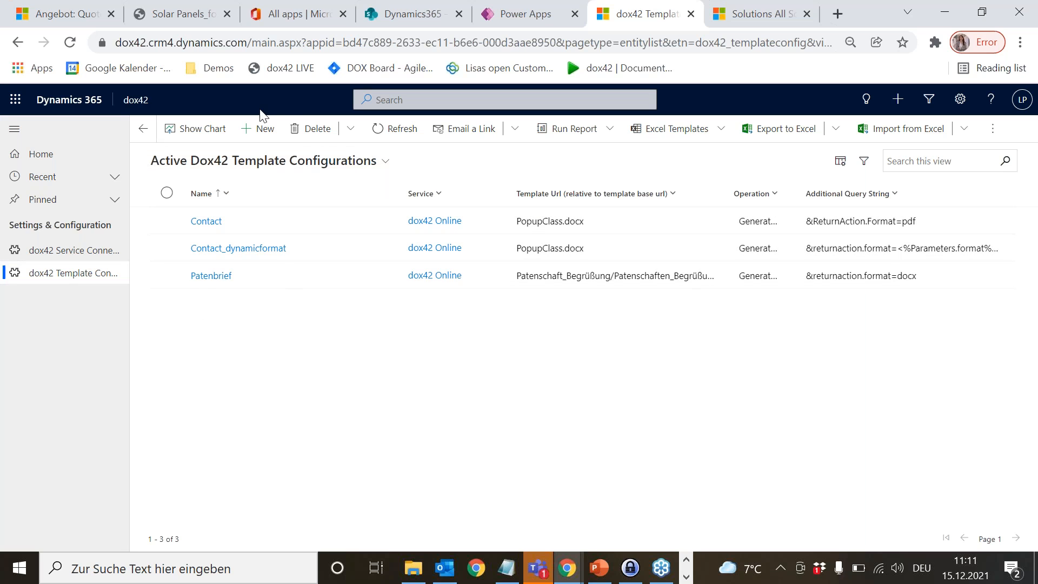
{"action": "left_click", "coordinate": [270, 130]}
{"action": "left_click", "coordinate": [304, 218]}
{"action": "type", "text": "Contactdocument_"}
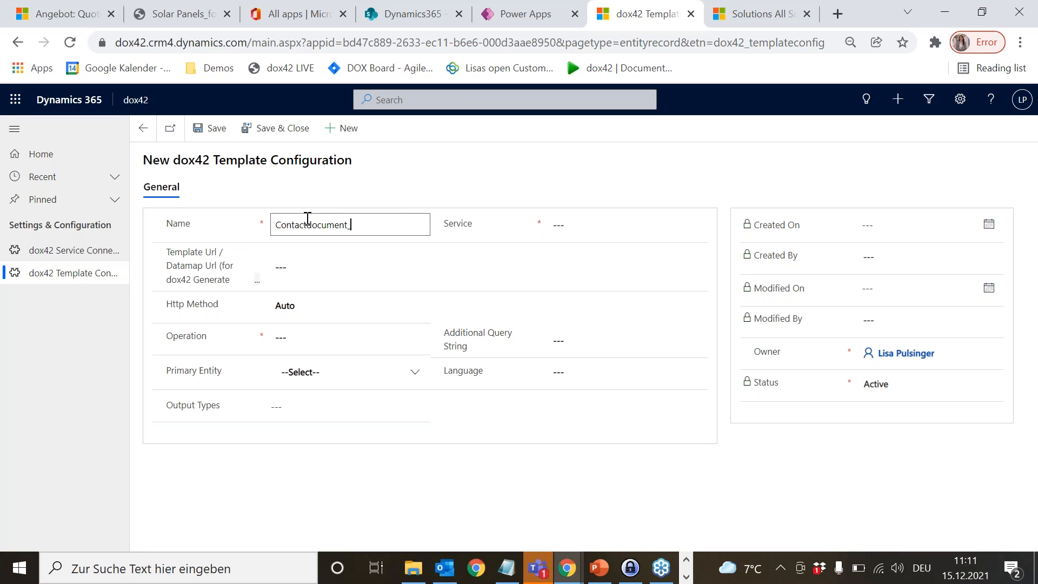
{"action": "type", "text": "Class"}
{"action": "left_click", "coordinate": [591, 226]}
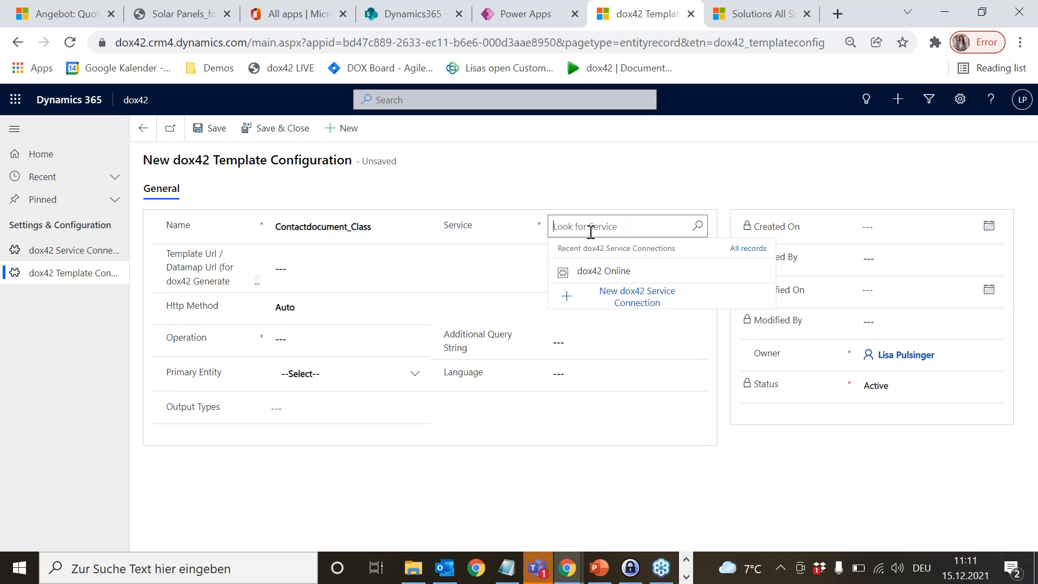
{"action": "left_click", "coordinate": [592, 272]}
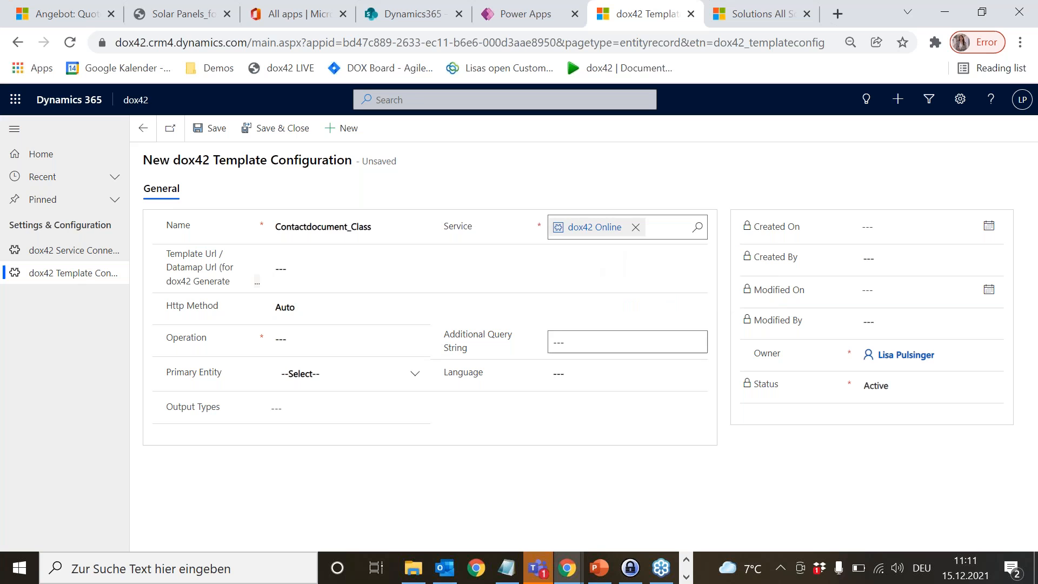
Step: Switch to the SharePoint For_Sales_Templates library and copy the file path of PopupClass.docx from its details
{"action": "left_click", "coordinate": [315, 273]}
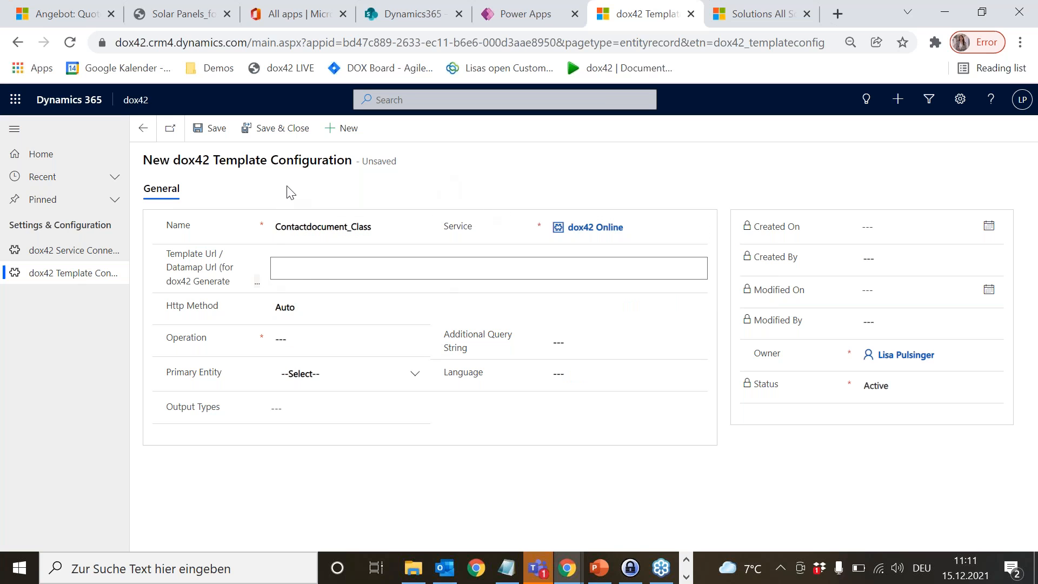
{"action": "left_click", "coordinate": [405, 14]}
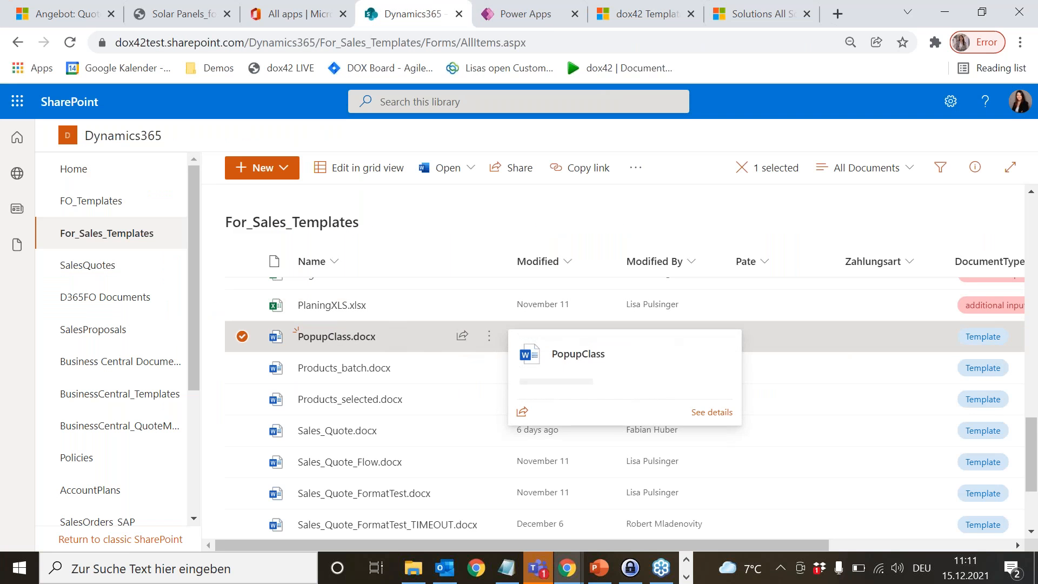
{"action": "left_click", "coordinate": [492, 339]}
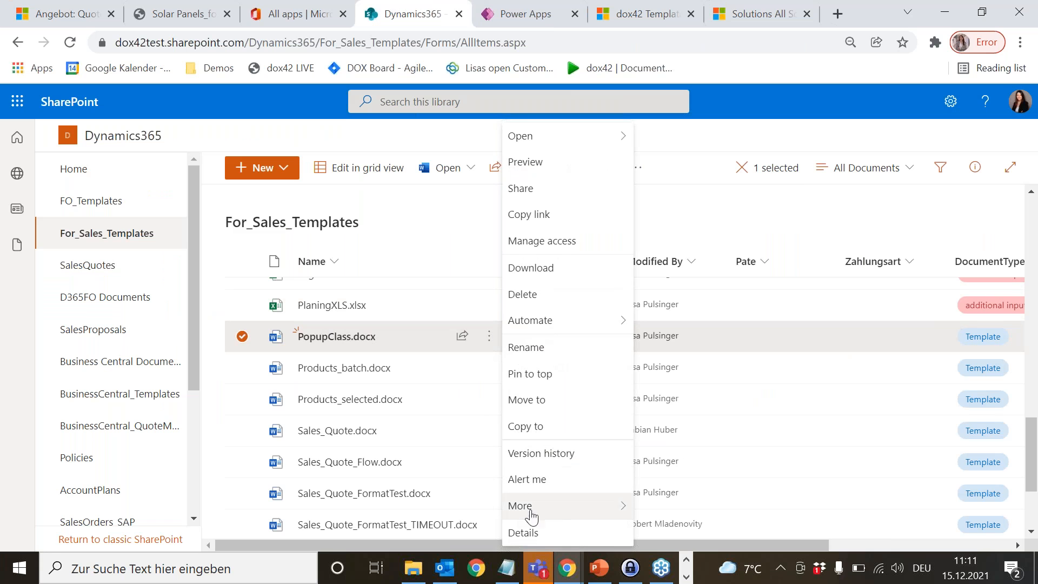
{"action": "left_click", "coordinate": [528, 534]}
{"action": "scroll", "coordinate": [893, 400], "scroll_direction": "down", "scroll_amount": 10}
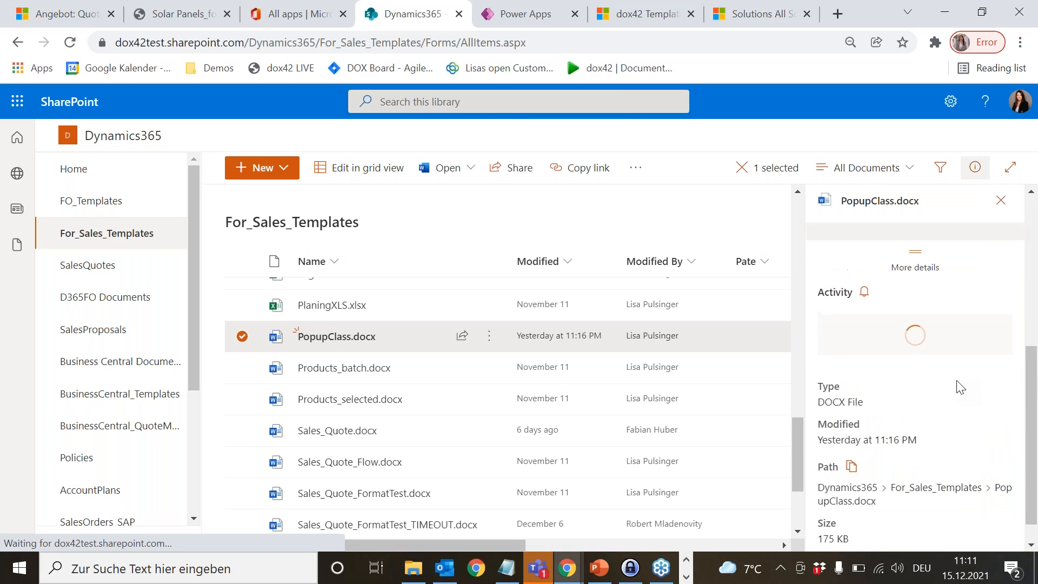
{"action": "left_click", "coordinate": [852, 437]}
Step: Paste the copied path as the template URL in the Dynamics configuration and shorten it to PopupClass.docx
{"action": "left_click", "coordinate": [646, 14]}
{"action": "left_click", "coordinate": [378, 257]}
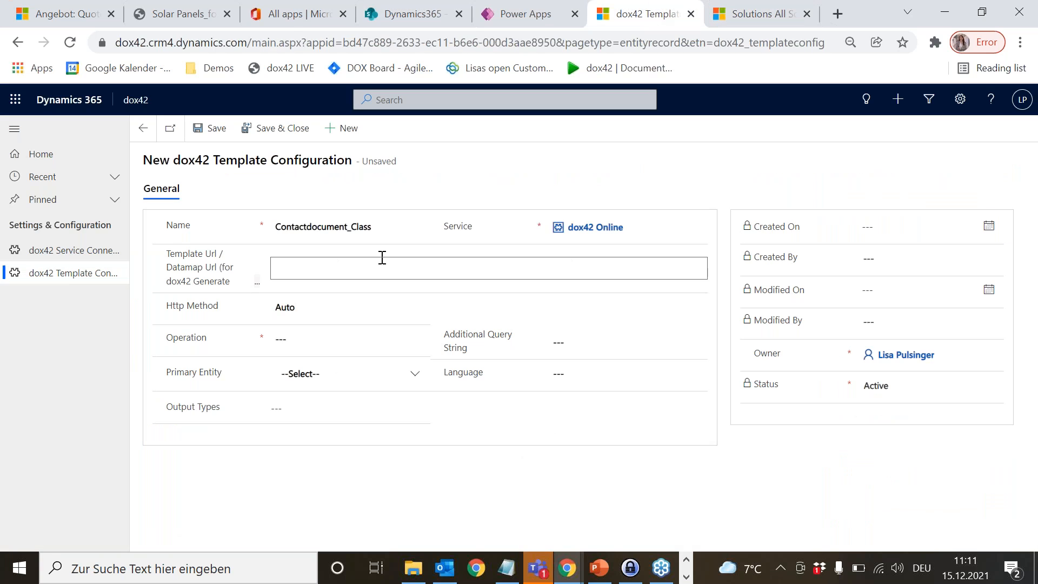
{"action": "key", "text": "ctrl+v"}
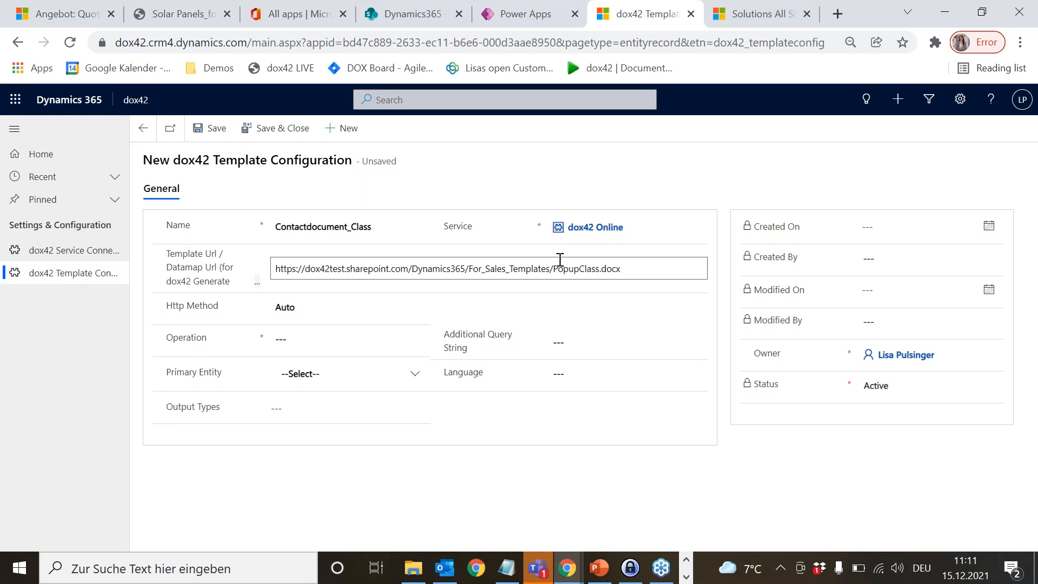
{"action": "left_click_drag", "start_coordinate": [553, 268], "coordinate": [173, 241]}
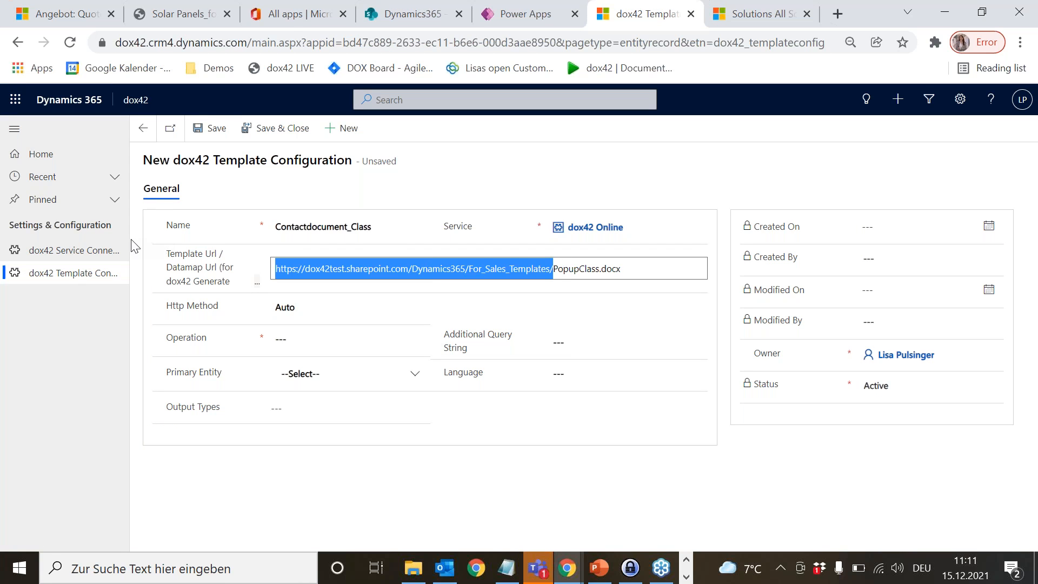
{"action": "key", "text": "BackSpace"}
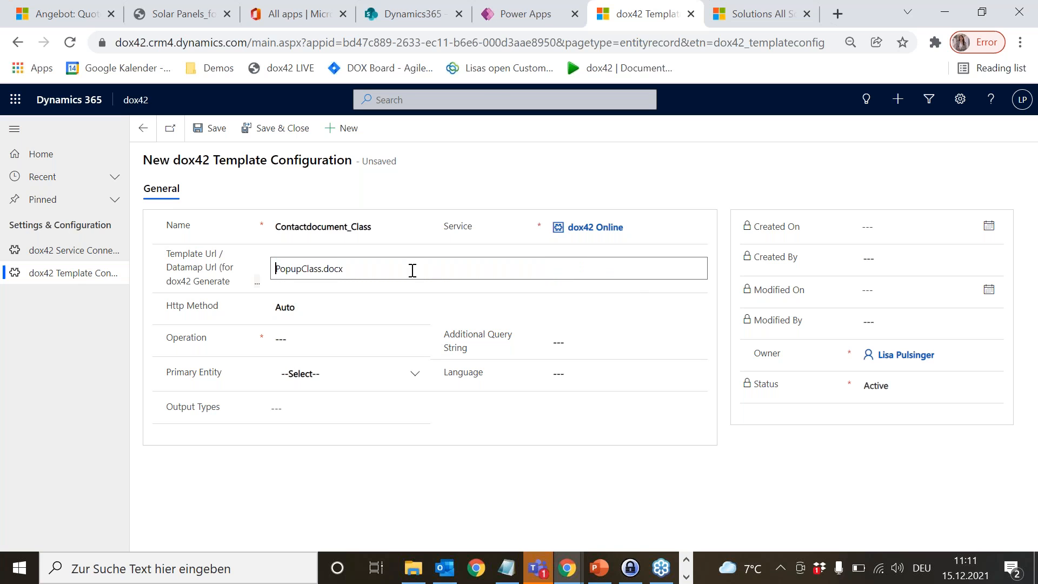
{"action": "left_click", "coordinate": [532, 286]}
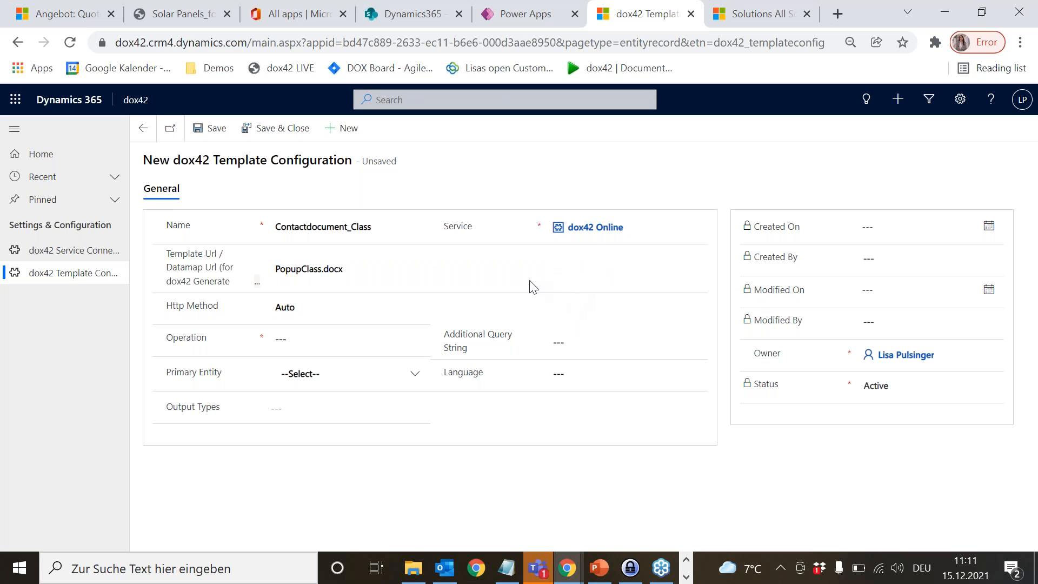
Step: Choose Auto as the Http Method and Generate Document as the operation for the template configuration
{"action": "left_click", "coordinate": [347, 306]}
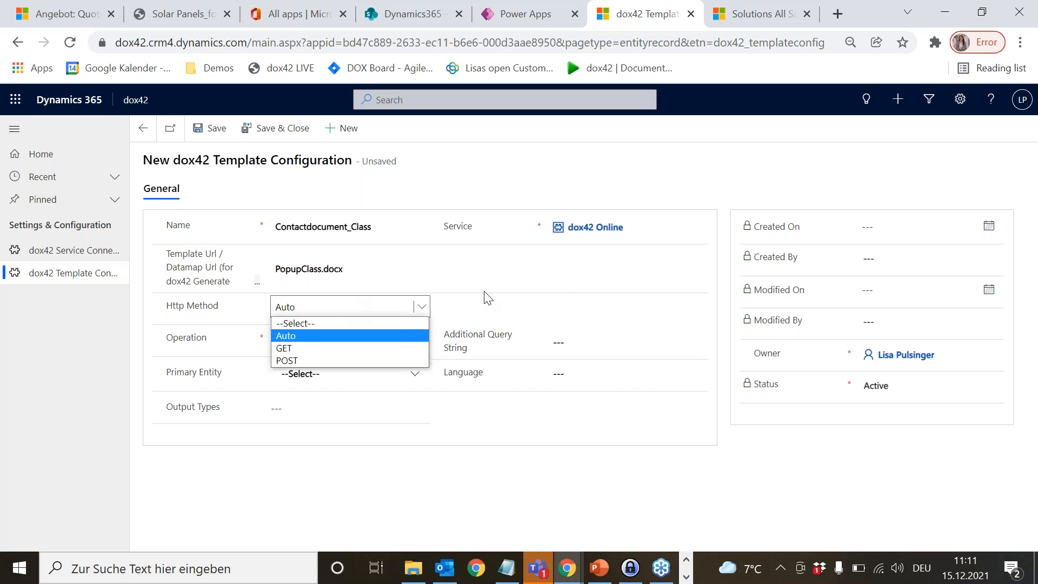
{"action": "left_click", "coordinate": [380, 335]}
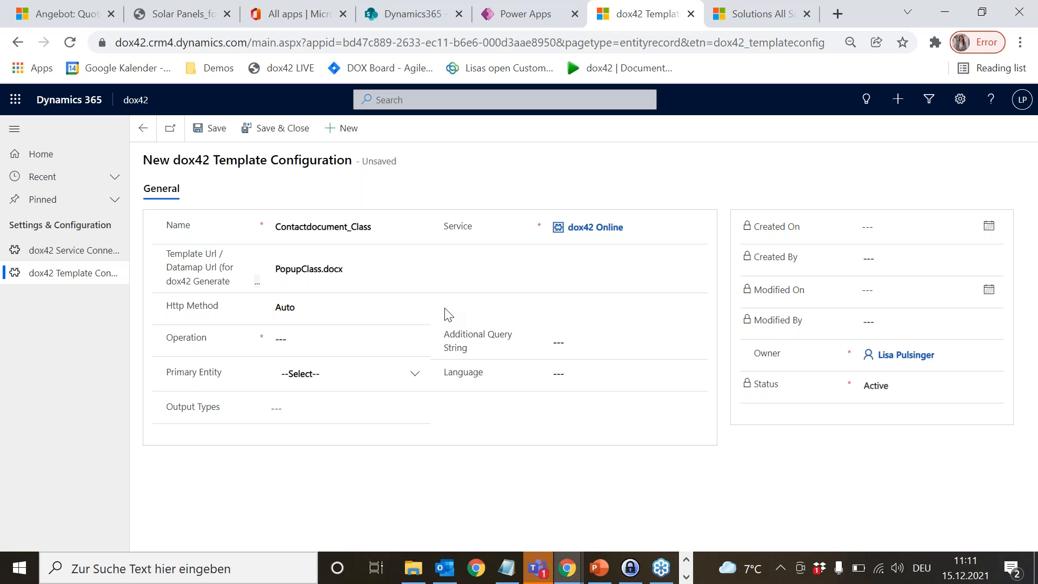
{"action": "left_click", "coordinate": [328, 339]}
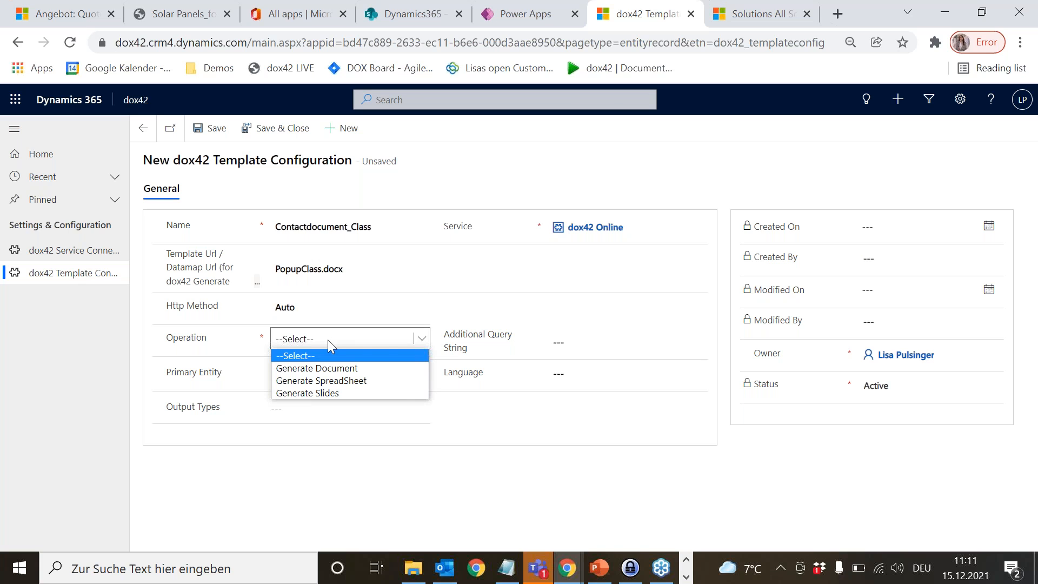
{"action": "left_click", "coordinate": [391, 366]}
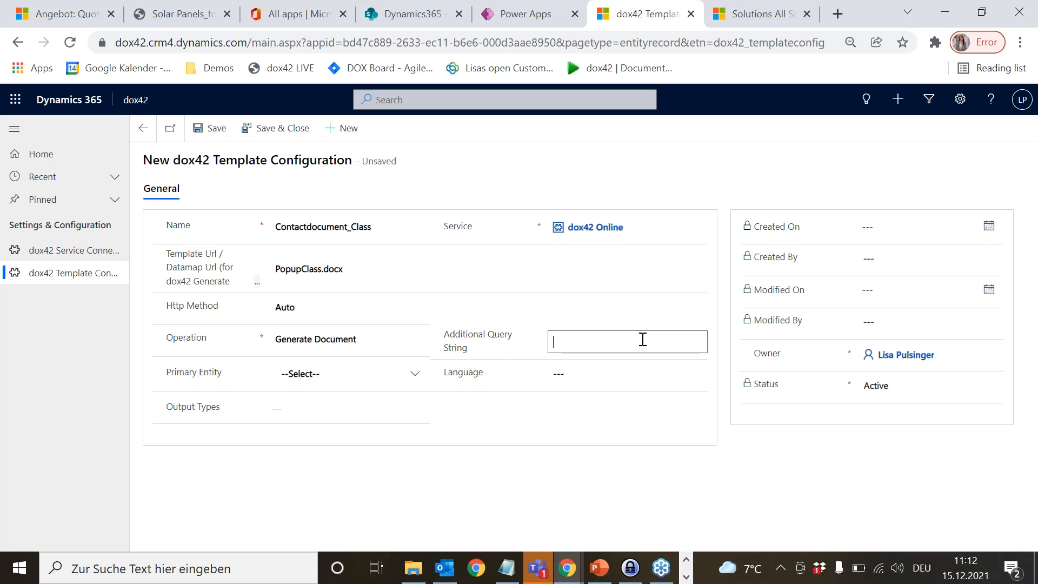
Step: Enter &returnaction.format=pdf as the additional query string and choose Contact as the primary entity
{"action": "type", "text": "&returnaction.format=pdf"}
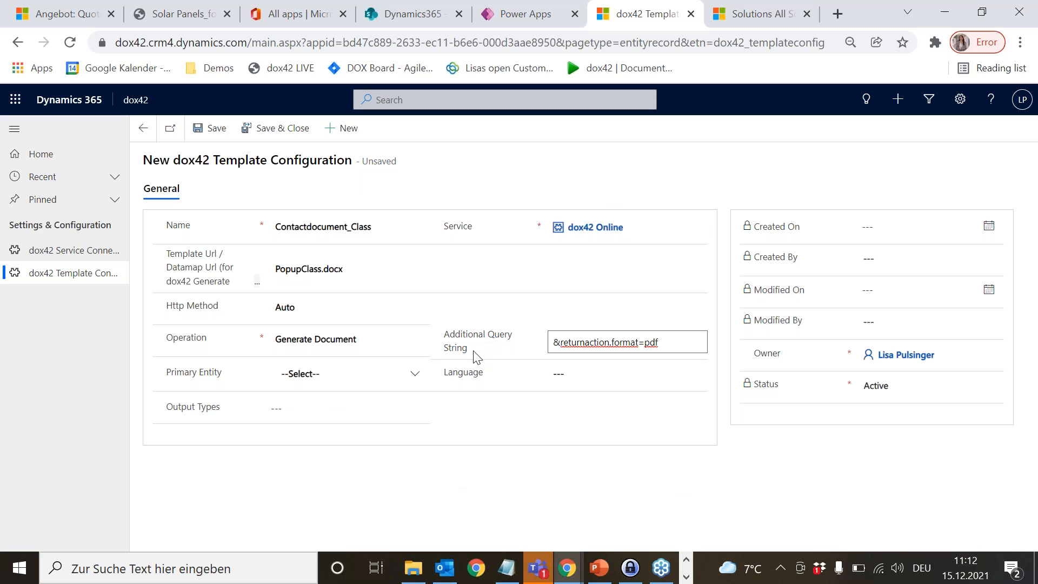
{"action": "left_click", "coordinate": [715, 351]}
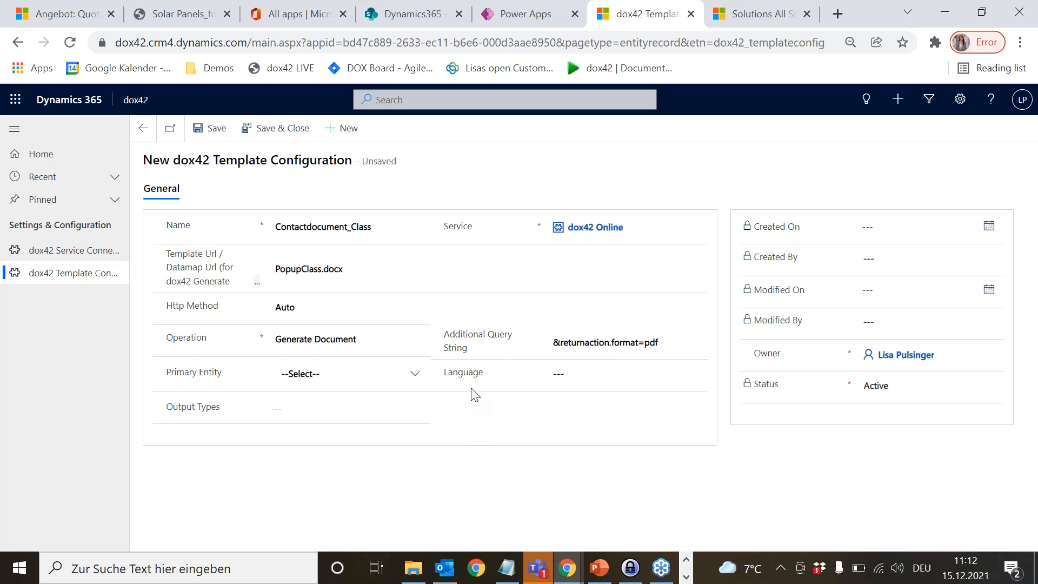
{"action": "left_click", "coordinate": [415, 385]}
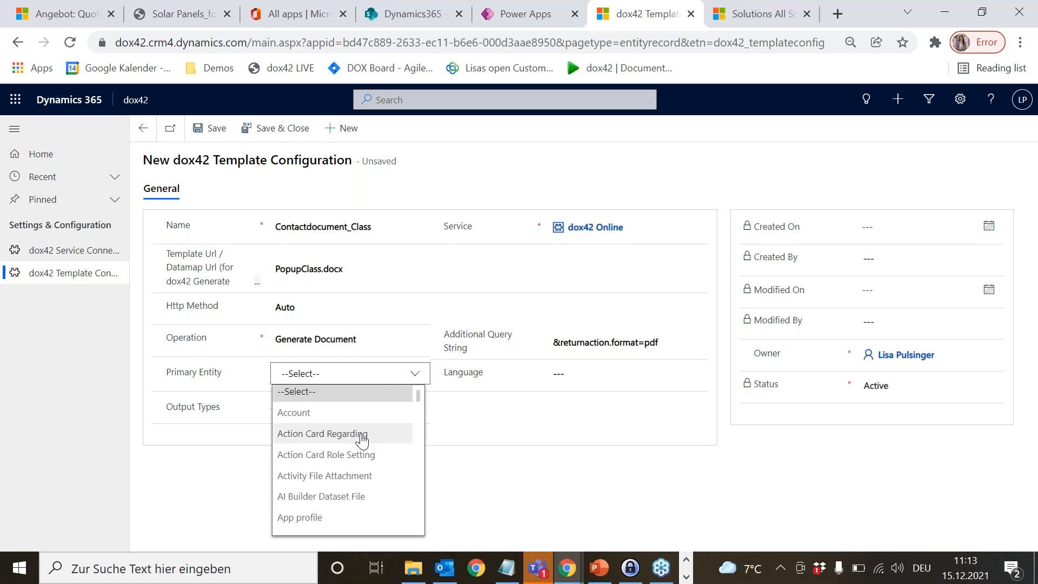
{"action": "scroll", "coordinate": [362, 440], "scroll_direction": "down", "scroll_amount": 10}
{"action": "scroll", "coordinate": [361, 441], "scroll_direction": "down", "scroll_amount": 6}
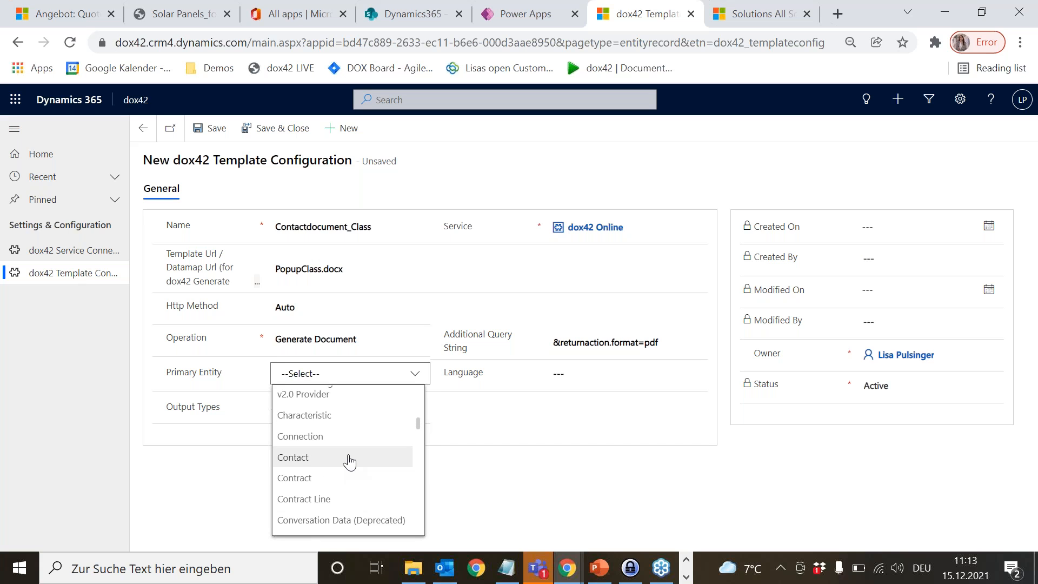
{"action": "left_click", "coordinate": [349, 461]}
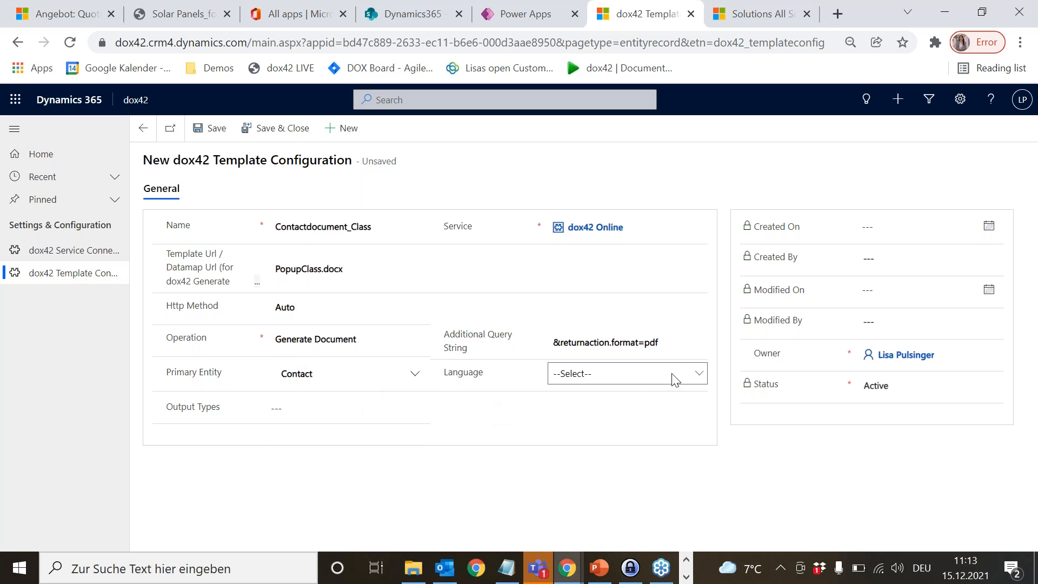
Step: Set the template configuration's language to EN and save the record
{"action": "left_click", "coordinate": [701, 374]}
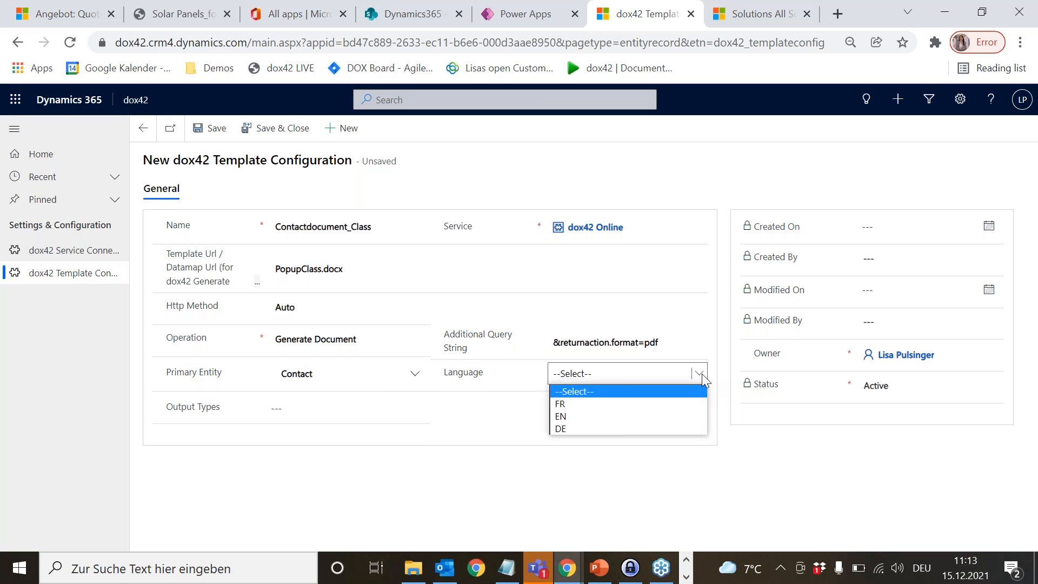
{"action": "left_click", "coordinate": [653, 416]}
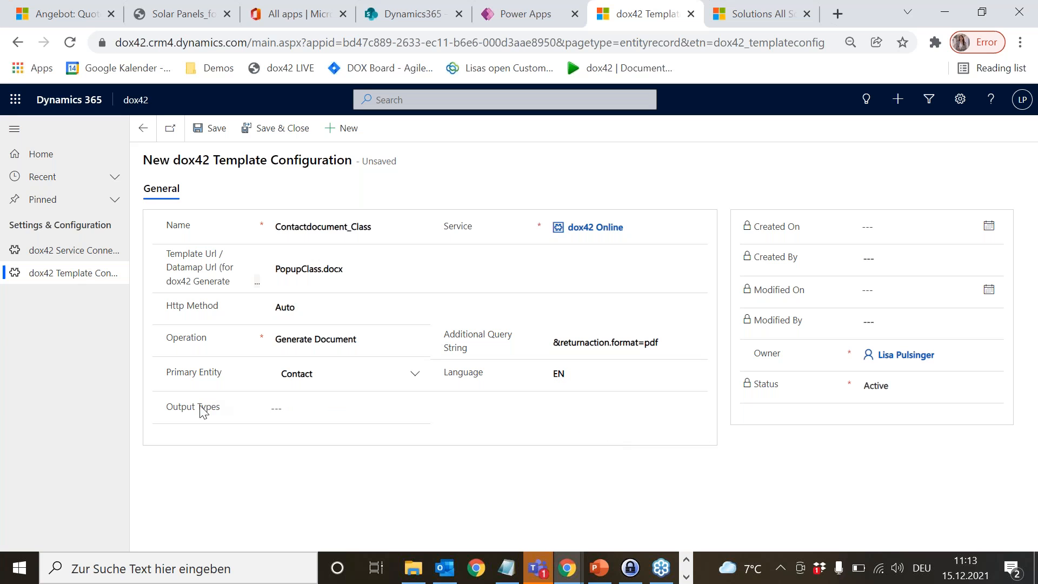
{"action": "left_click", "coordinate": [209, 130]}
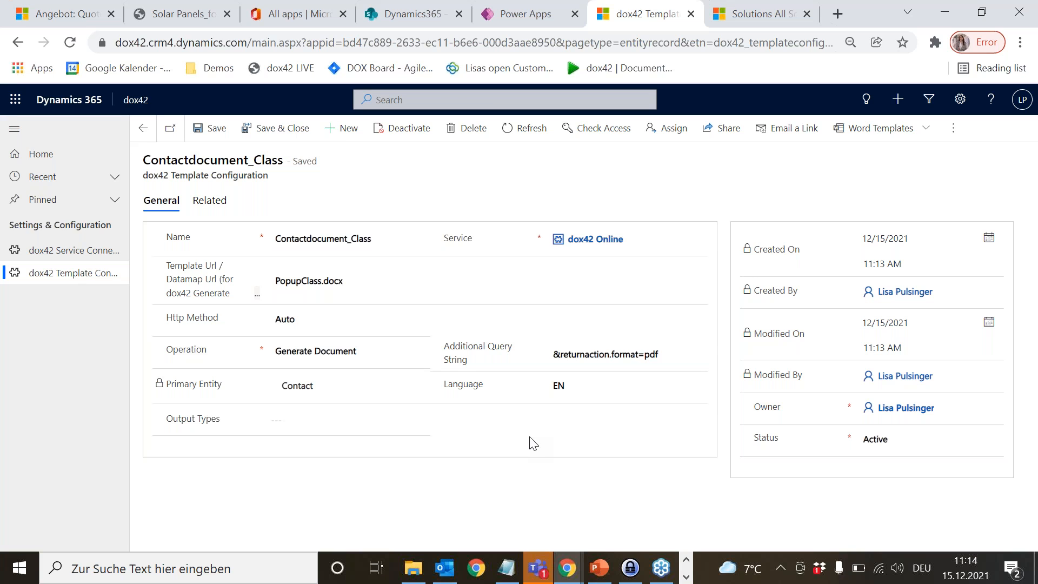
Step: Switch to Power Apps and open the Sales Hub app in the preview app designer
{"action": "left_click", "coordinate": [528, 7]}
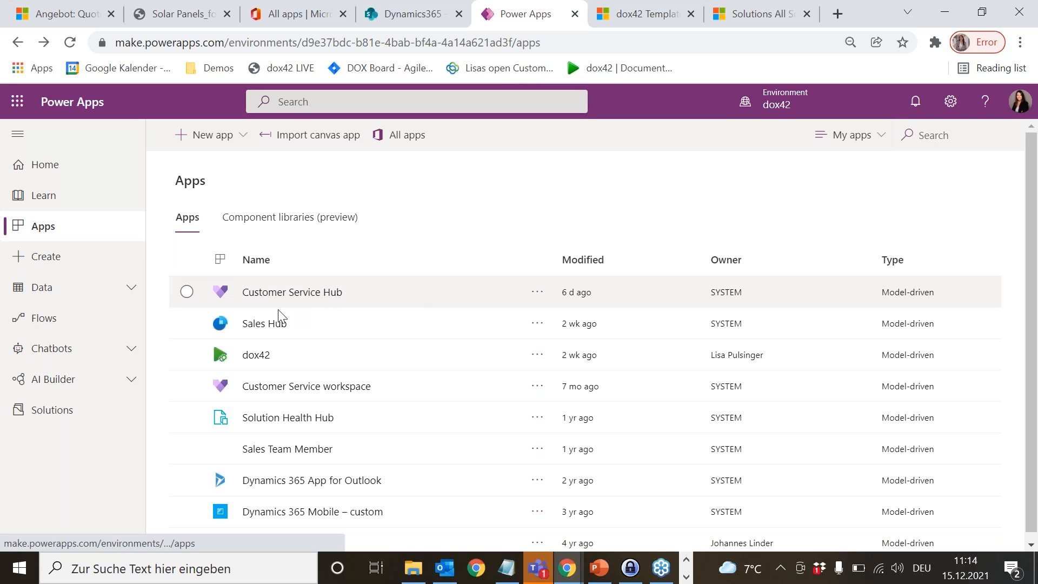
{"action": "left_click", "coordinate": [536, 324]}
{"action": "mouse_move", "coordinate": [674, 303]}
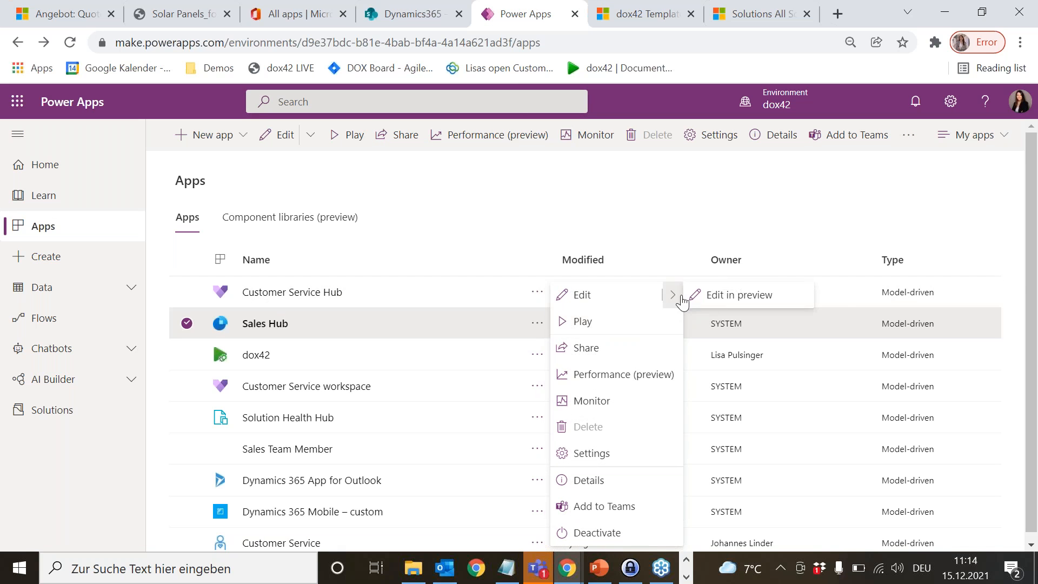
{"action": "left_click", "coordinate": [714, 294]}
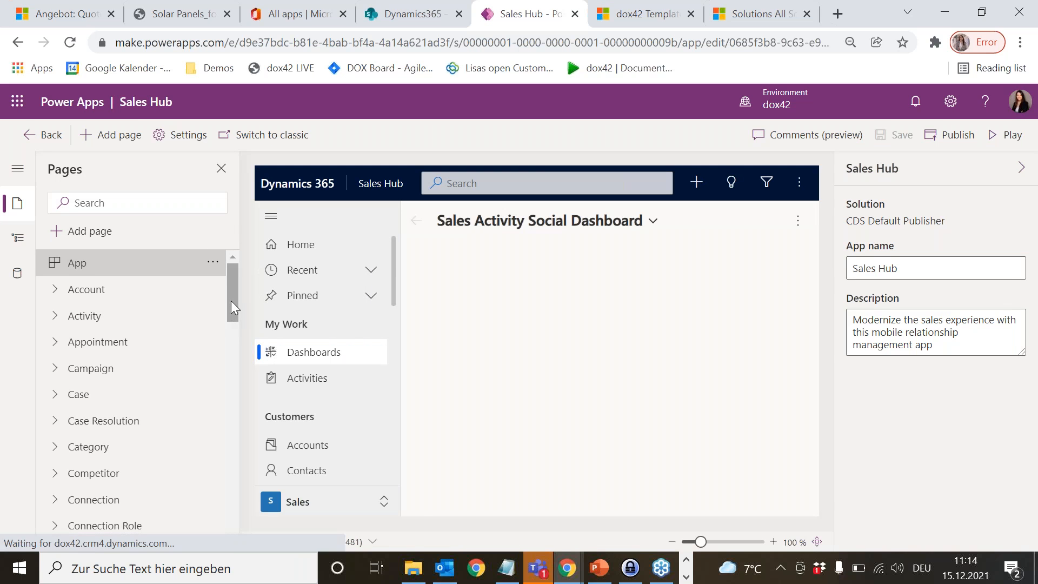
Step: Open the Main form command bar of the Contact table for editing
{"action": "left_click_drag", "start_coordinate": [231, 302], "coordinate": [235, 324]}
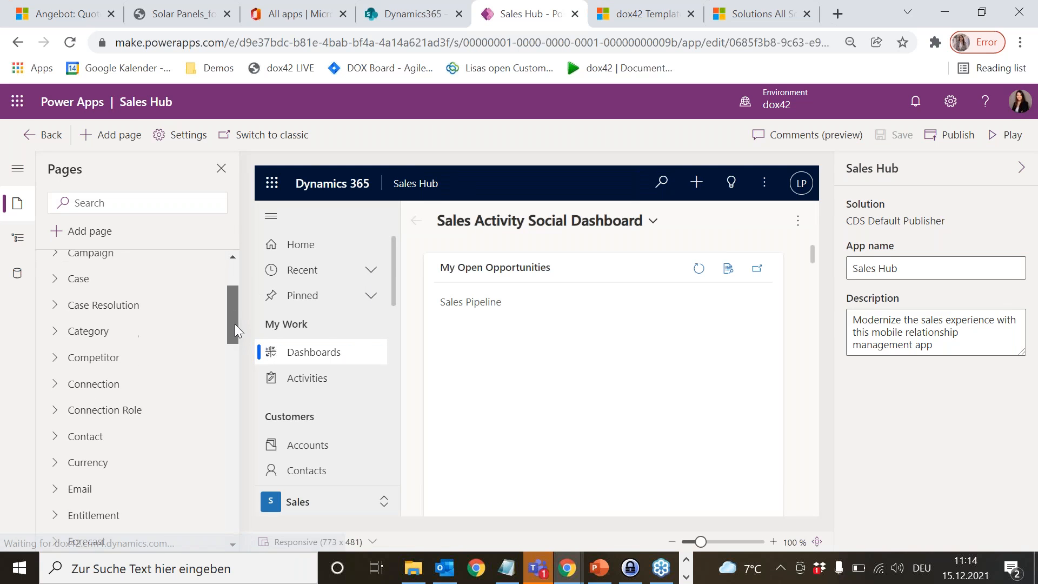
{"action": "left_click", "coordinate": [208, 436]}
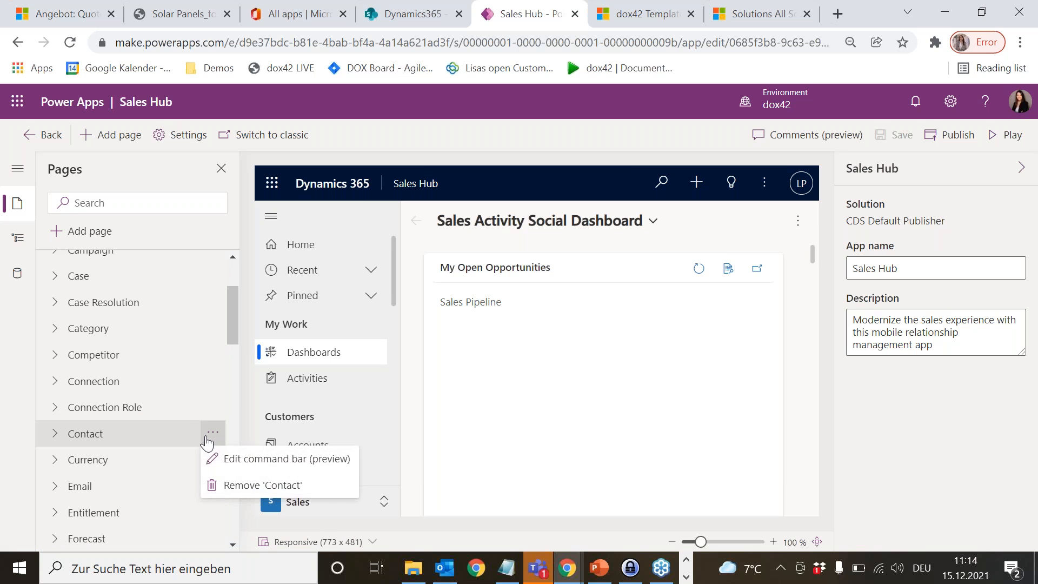
{"action": "left_click", "coordinate": [264, 460]}
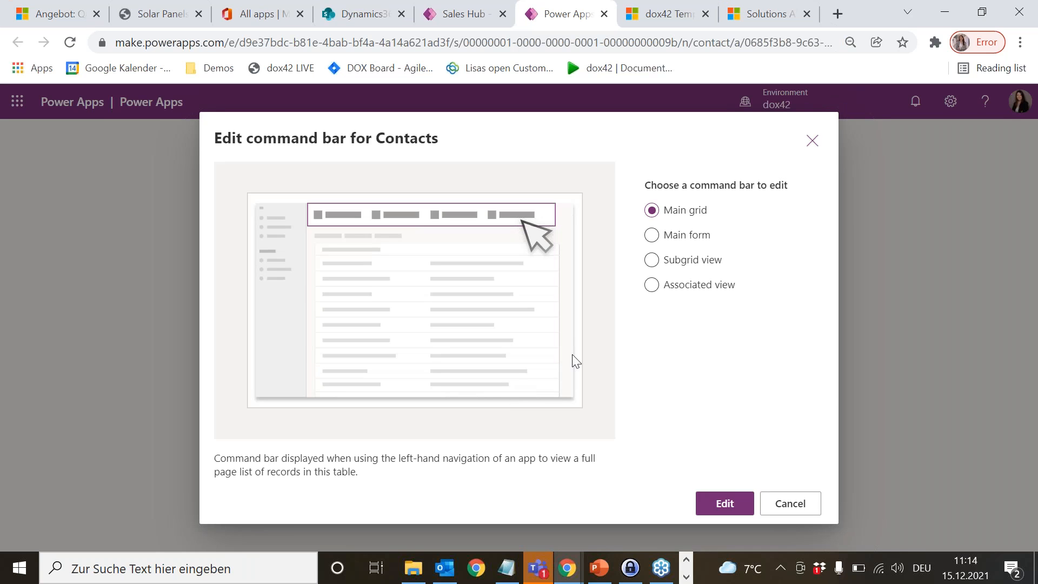
{"action": "left_click", "coordinate": [677, 238]}
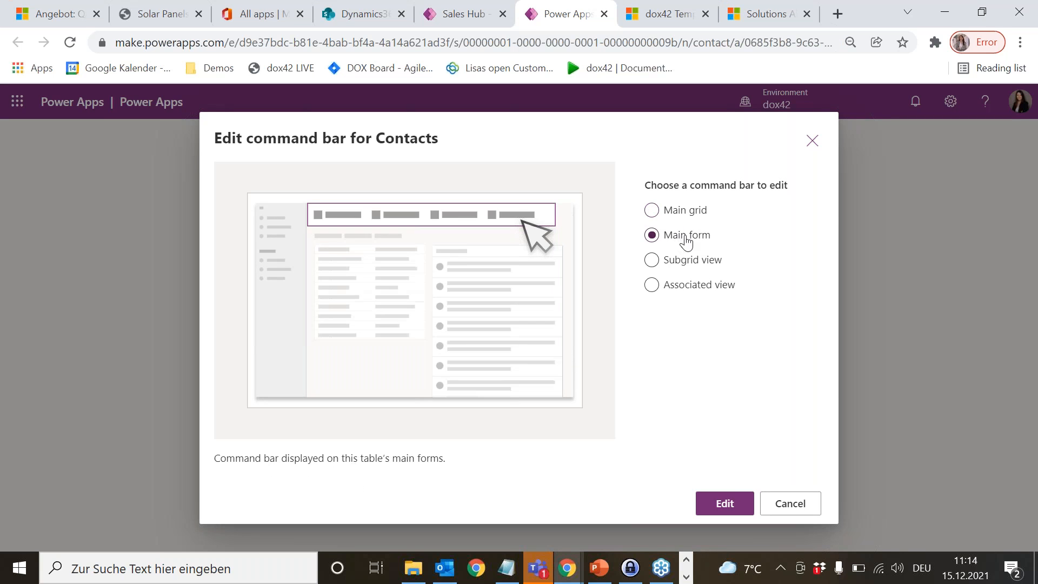
{"action": "left_click", "coordinate": [724, 505]}
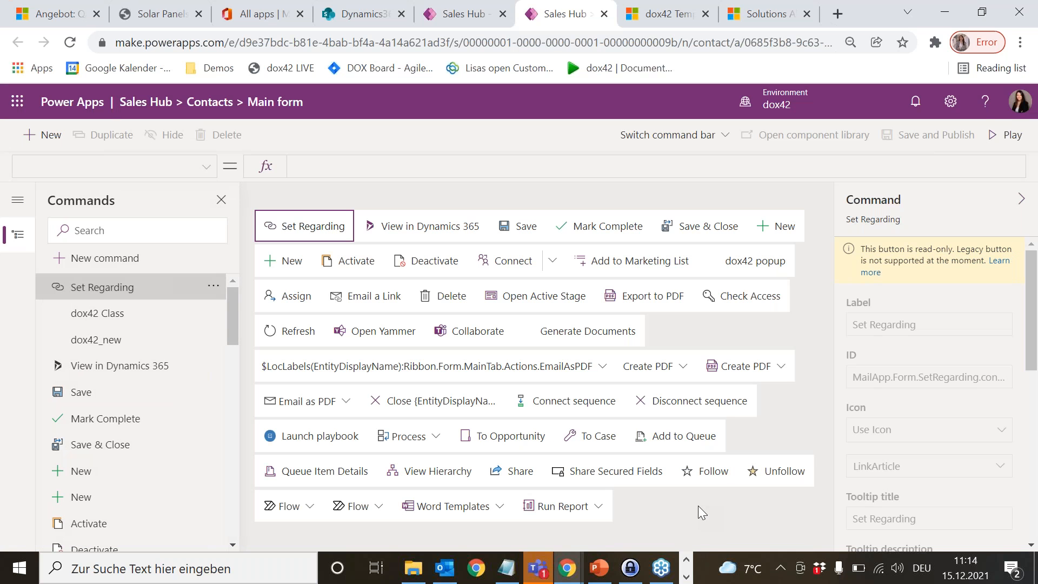
Step: Add a new command to the contact main form and label it dox42 Class EN
{"action": "left_click", "coordinate": [102, 263]}
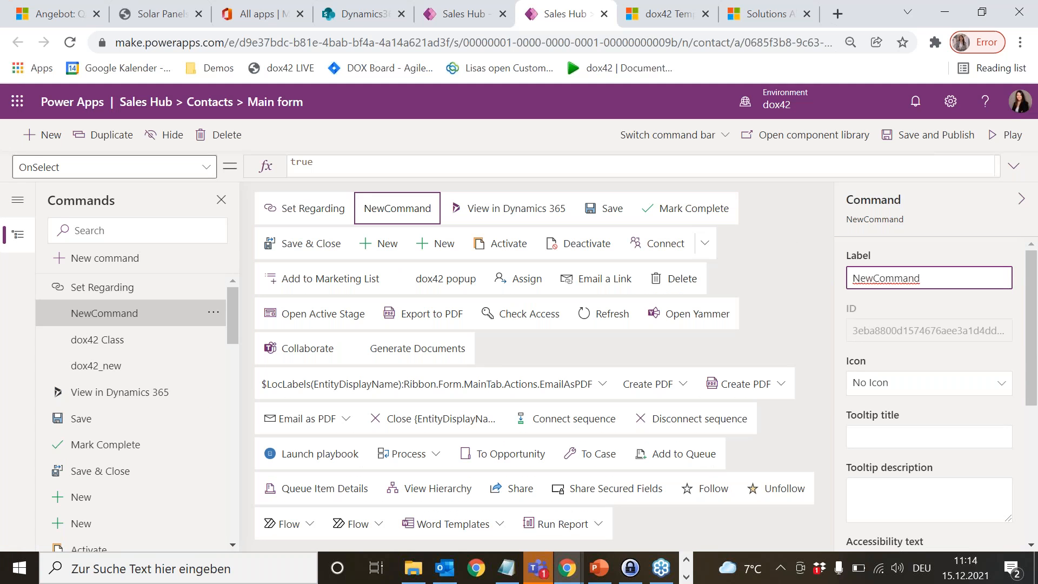
{"action": "double_click", "coordinate": [927, 277]}
{"action": "type", "text": "dox42 Cla"}
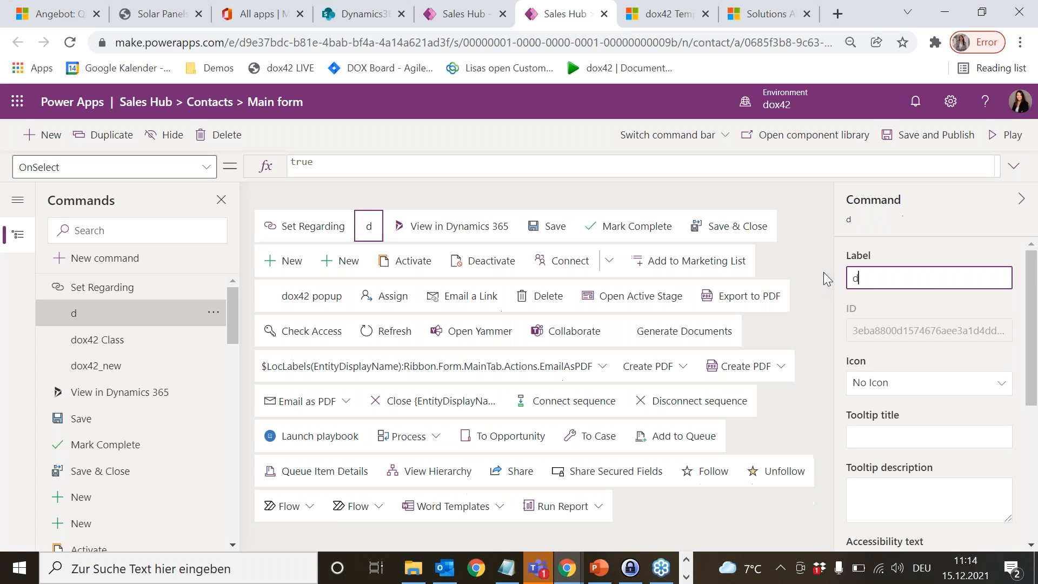
{"action": "type", "text": "ss EN"}
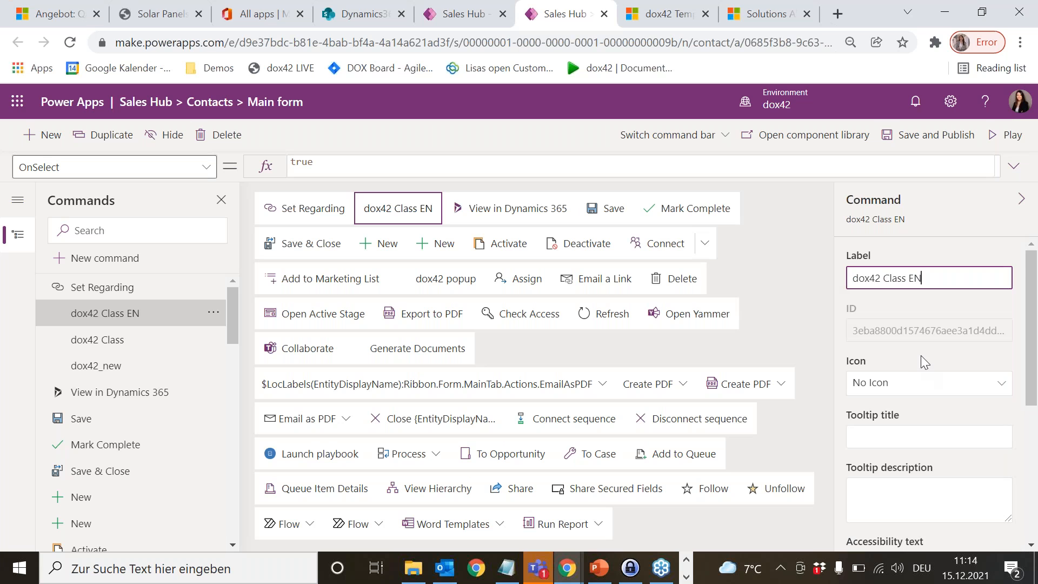
Step: Set the dox42 Class EN command's icon to the web resource dox42_arrow32.png
{"action": "scroll", "coordinate": [924, 340], "scroll_direction": "down", "scroll_amount": 2}
{"action": "left_click", "coordinate": [932, 314]}
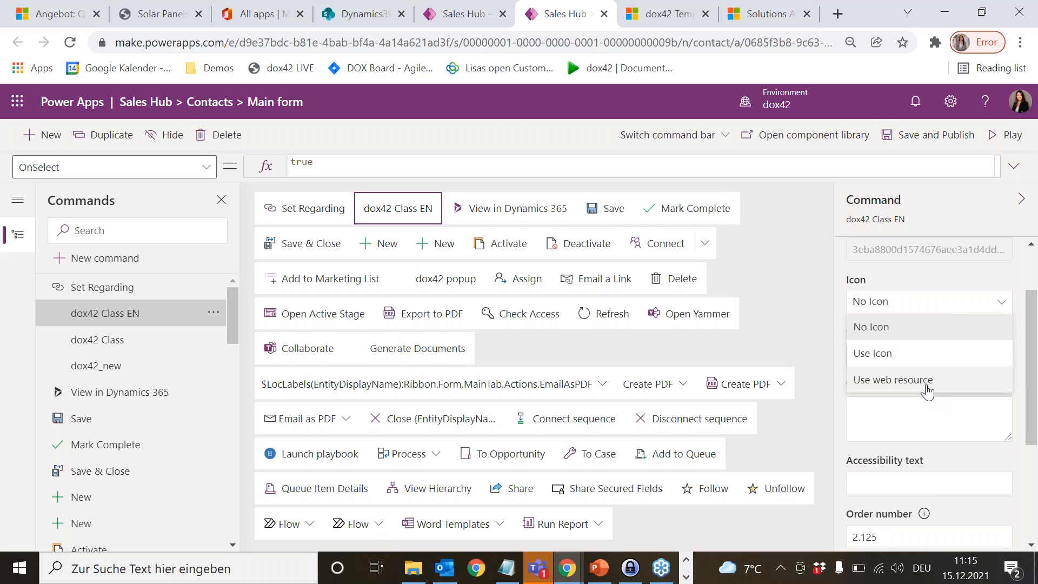
{"action": "left_click", "coordinate": [927, 384]}
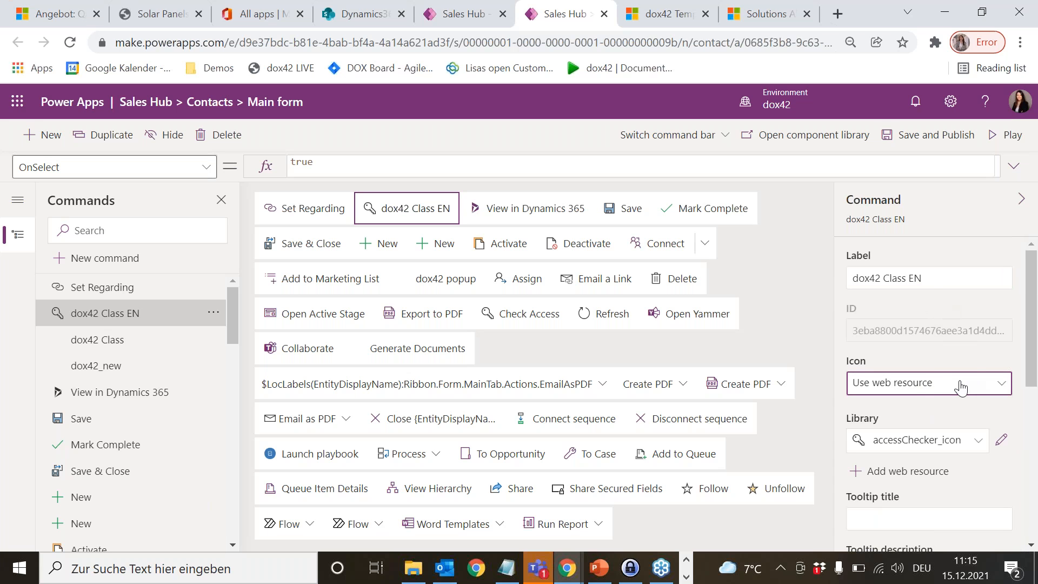
{"action": "left_click", "coordinate": [958, 439]}
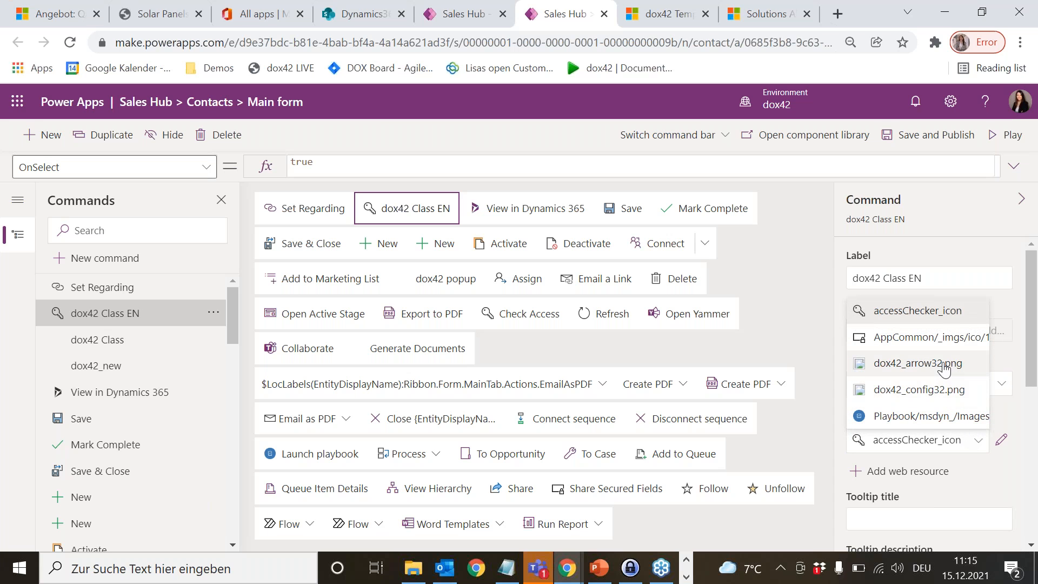
{"action": "left_click", "coordinate": [944, 363]}
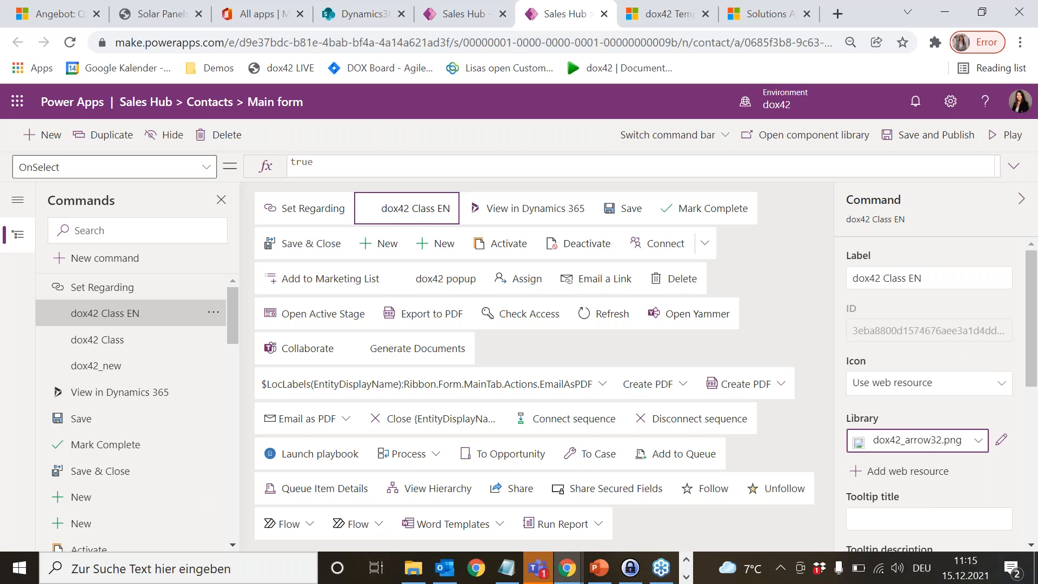
Step: Set the dox42 Class EN command's visibility to Show on condition from formula
{"action": "scroll", "coordinate": [938, 395], "scroll_direction": "down", "scroll_amount": 5}
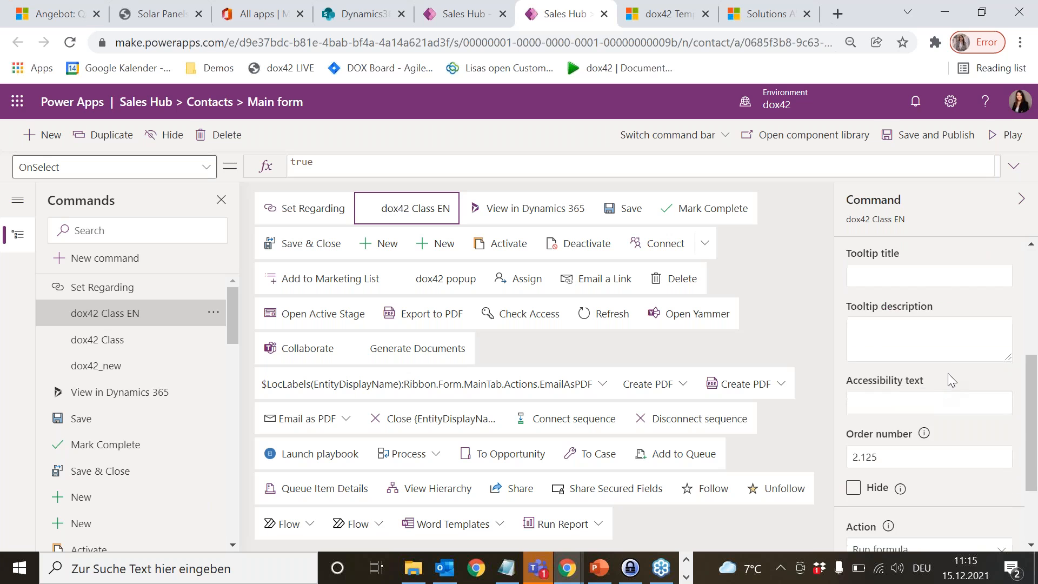
{"action": "scroll", "coordinate": [951, 380], "scroll_direction": "down", "scroll_amount": 2}
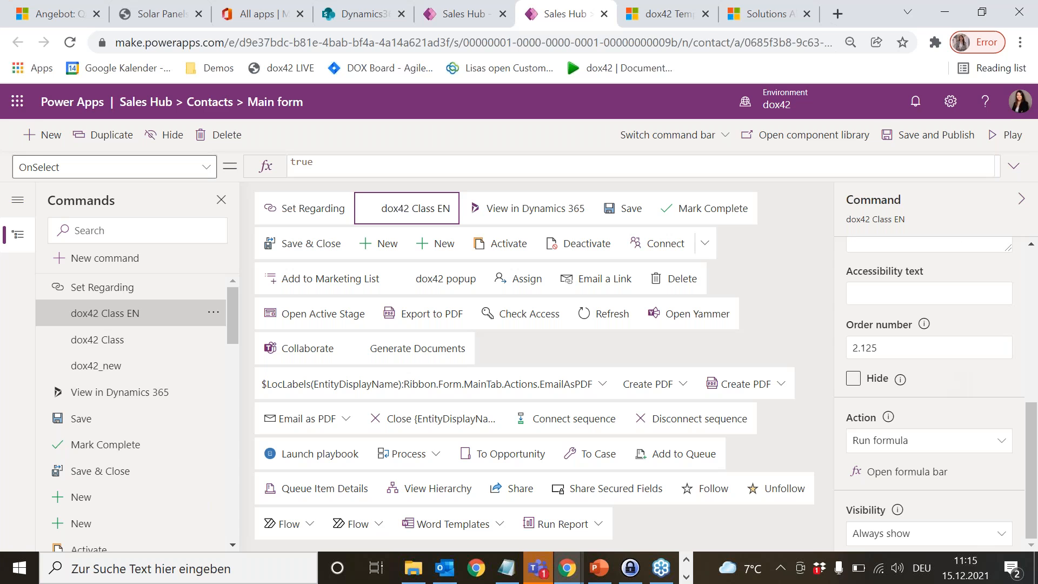
{"action": "left_click", "coordinate": [938, 535]}
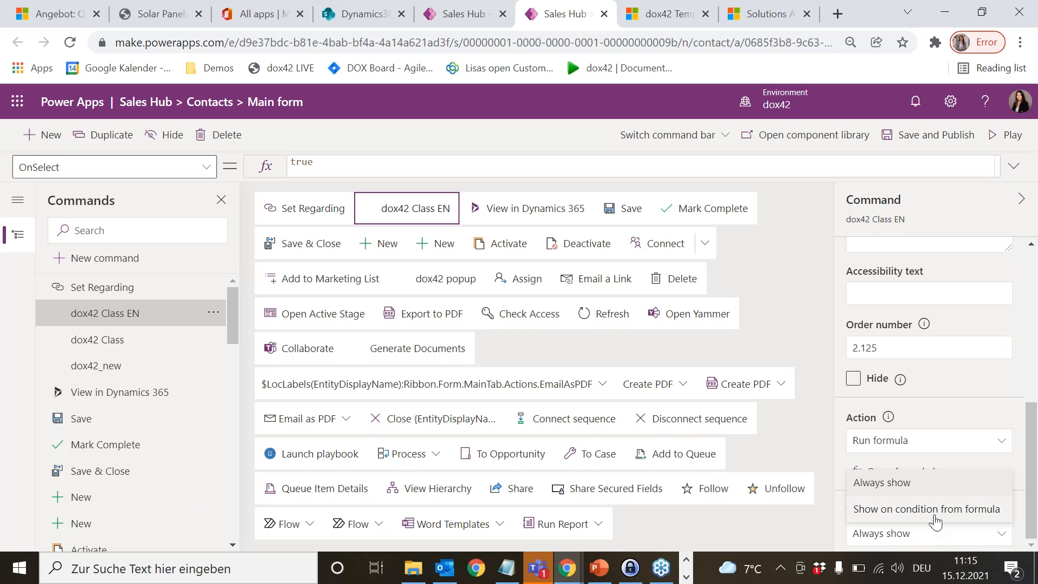
{"action": "left_click", "coordinate": [936, 510]}
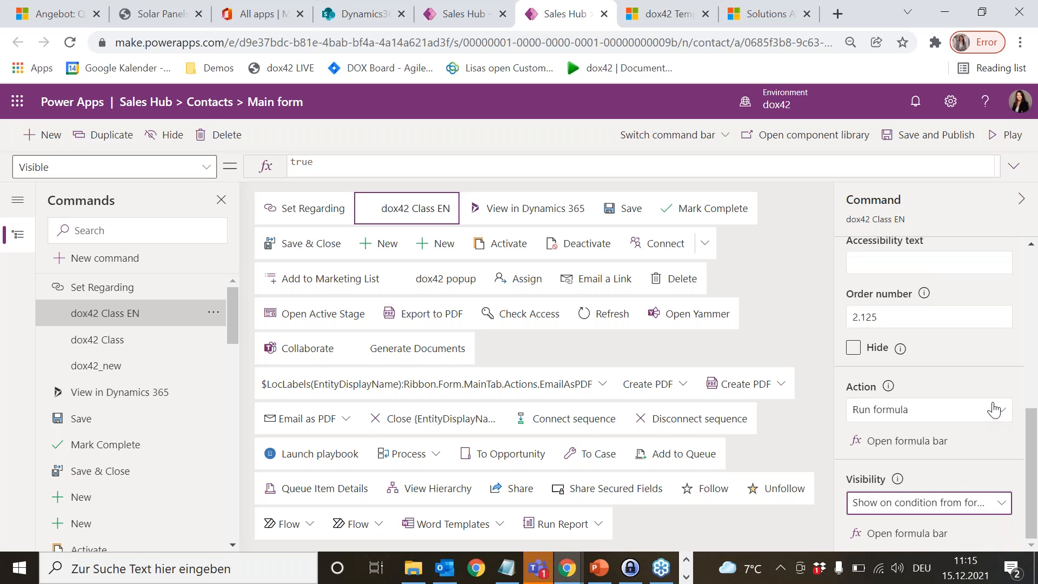
Step: Set the command's action to Run JavaScript and add the dox42 clientlib.js web resource as its library
{"action": "left_click", "coordinate": [966, 415]}
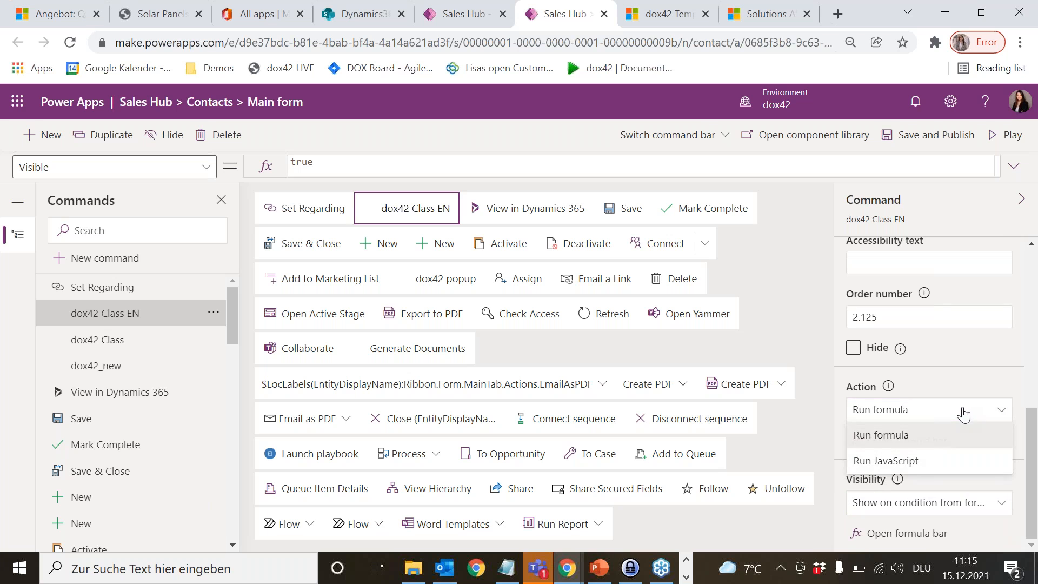
{"action": "left_click", "coordinate": [957, 466]}
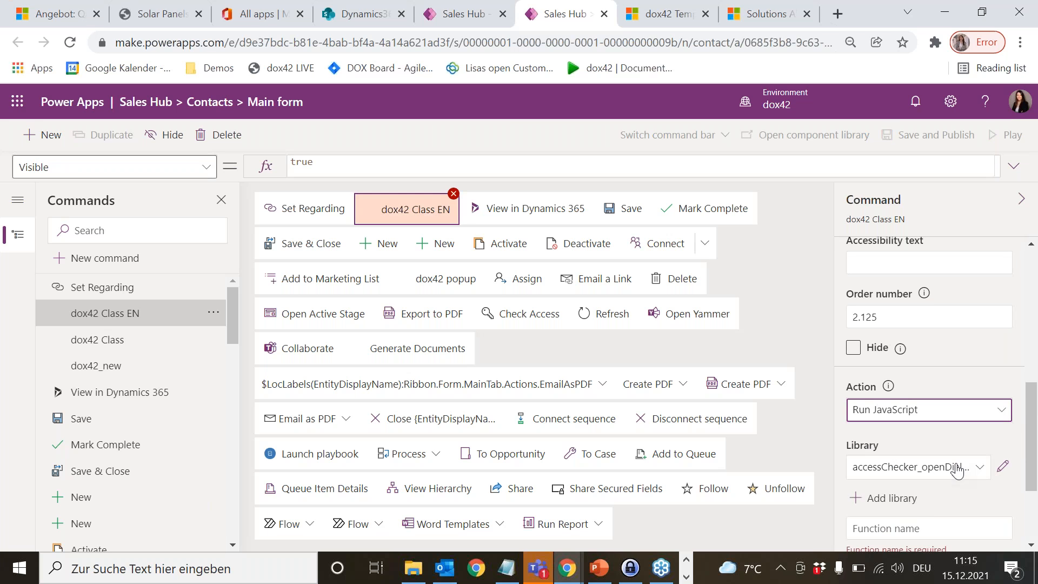
{"action": "scroll", "coordinate": [938, 427], "scroll_direction": "down", "scroll_amount": 3}
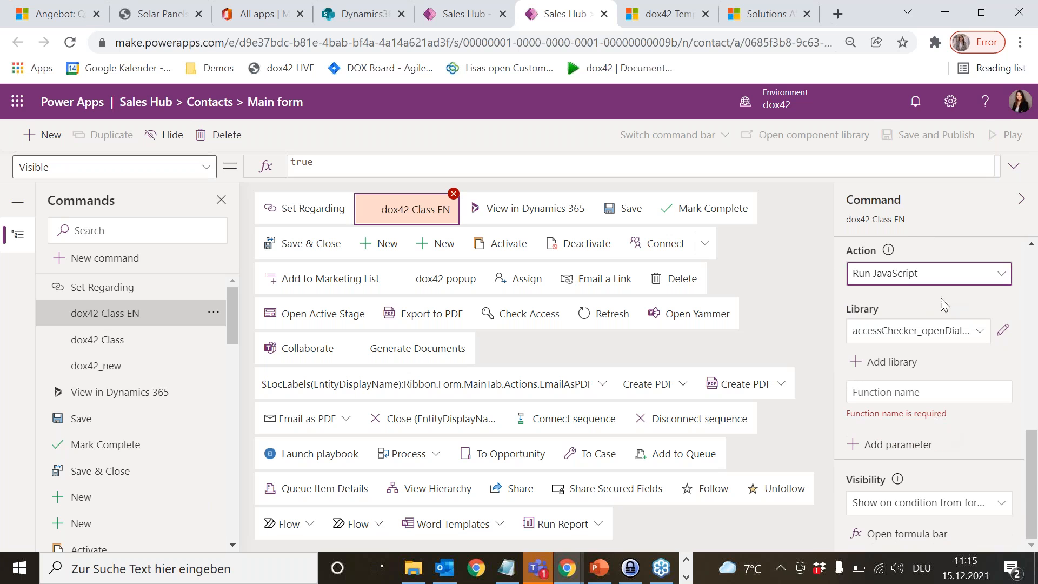
{"action": "left_click", "coordinate": [883, 369]}
{"action": "left_click", "coordinate": [327, 148]}
{"action": "type", "text": "dox42"}
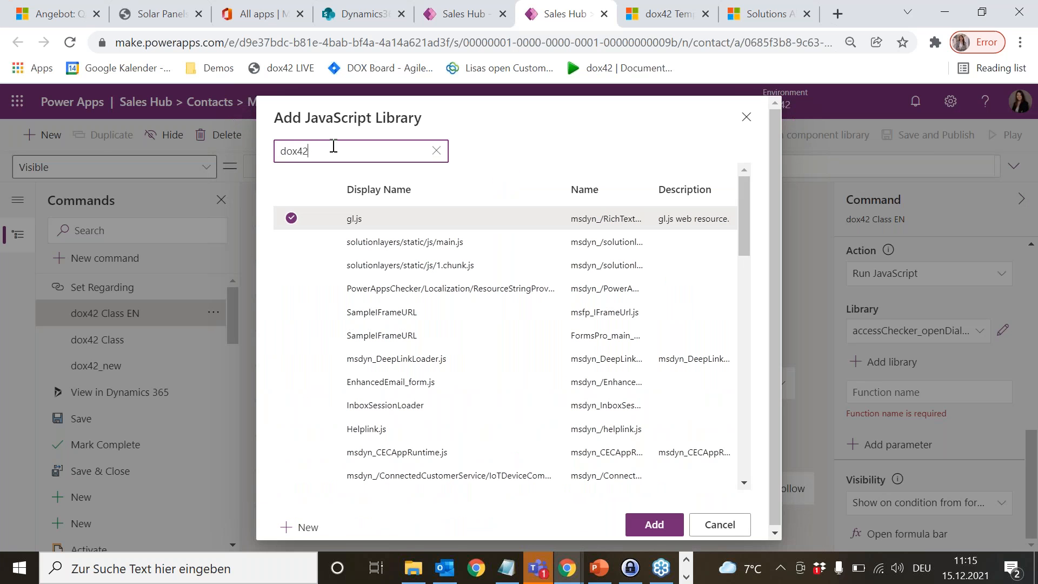
{"action": "key", "text": "Return"}
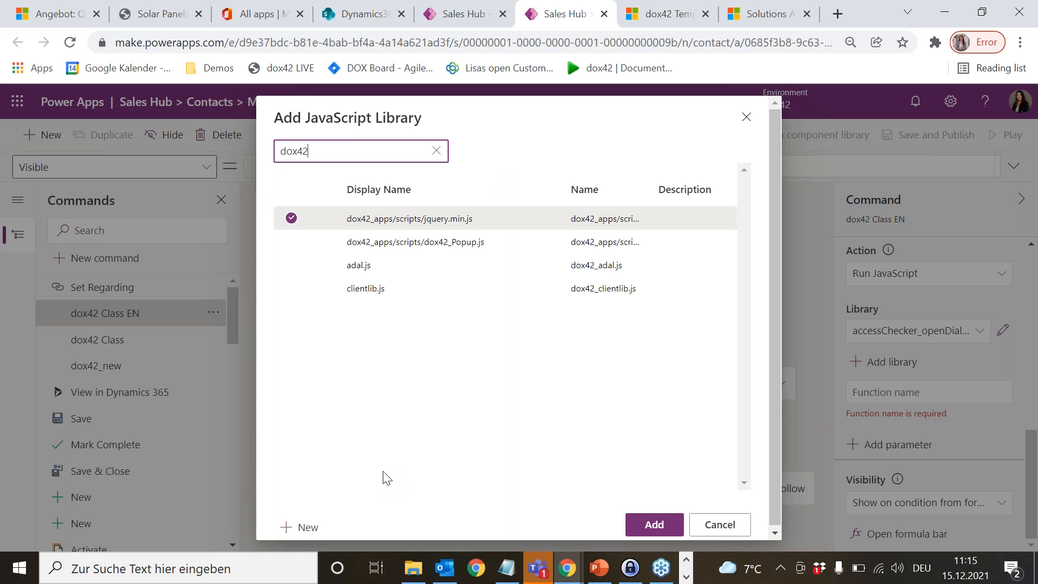
{"action": "left_click", "coordinate": [286, 292]}
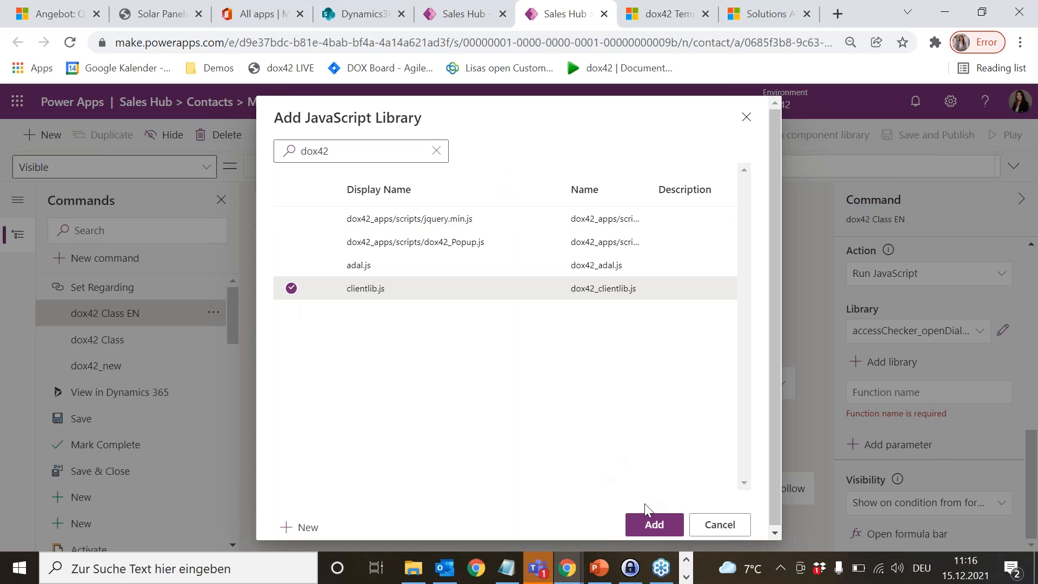
{"action": "left_click", "coordinate": [653, 524]}
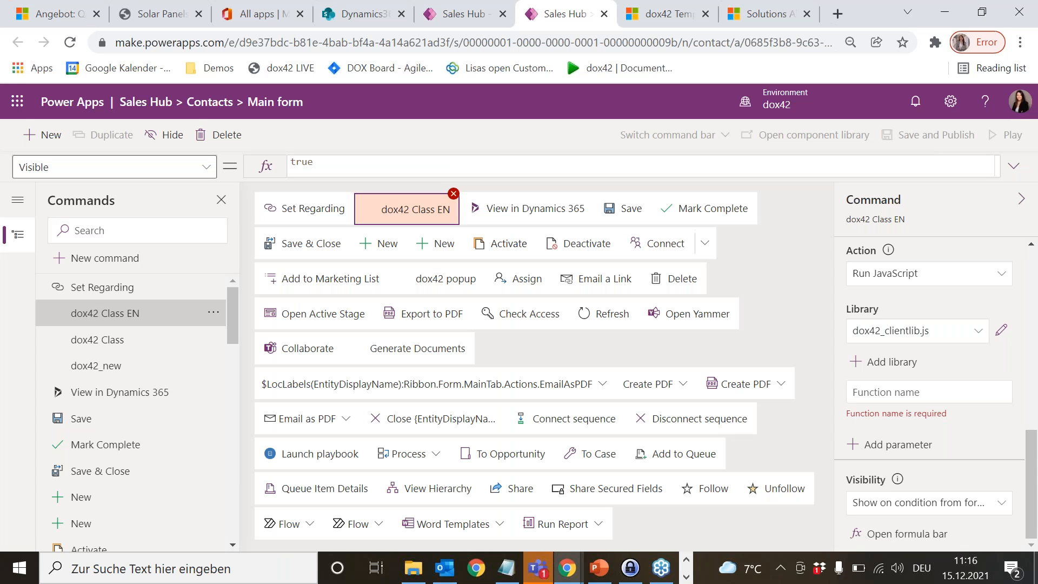
Step: Enter popupWebResource as the command's JavaScript function name and add a first parameter
{"action": "key", "text": "alt+Tab"}
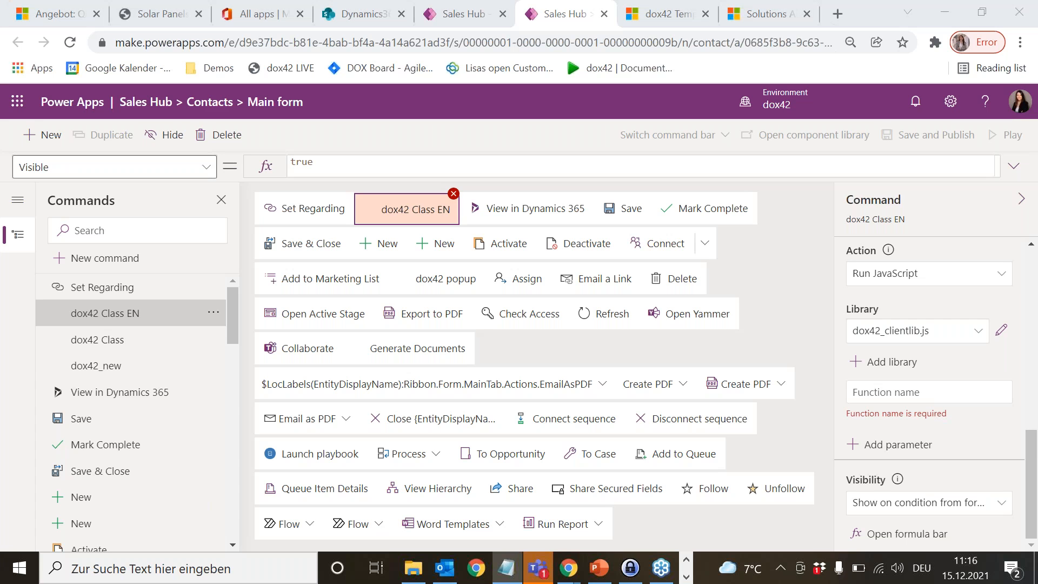
{"action": "key", "text": "alt+Tab"}
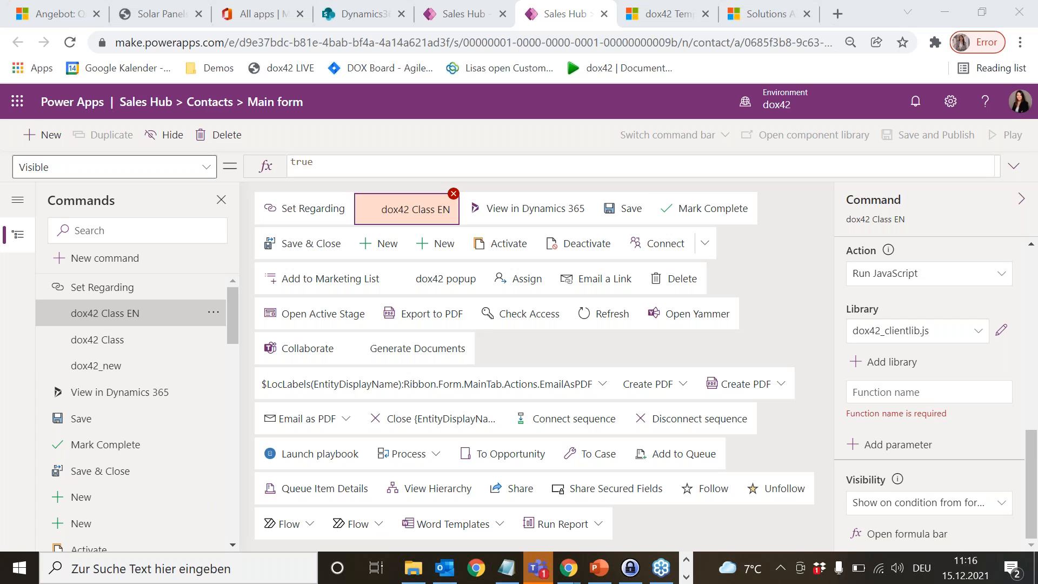
{"action": "key", "text": "alt+Tab"}
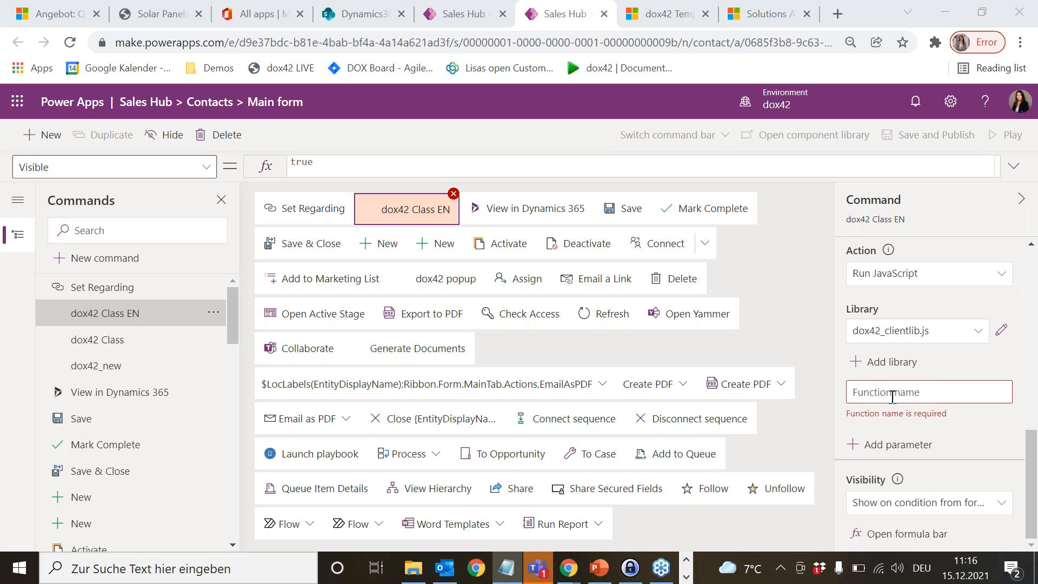
{"action": "left_click", "coordinate": [935, 383]}
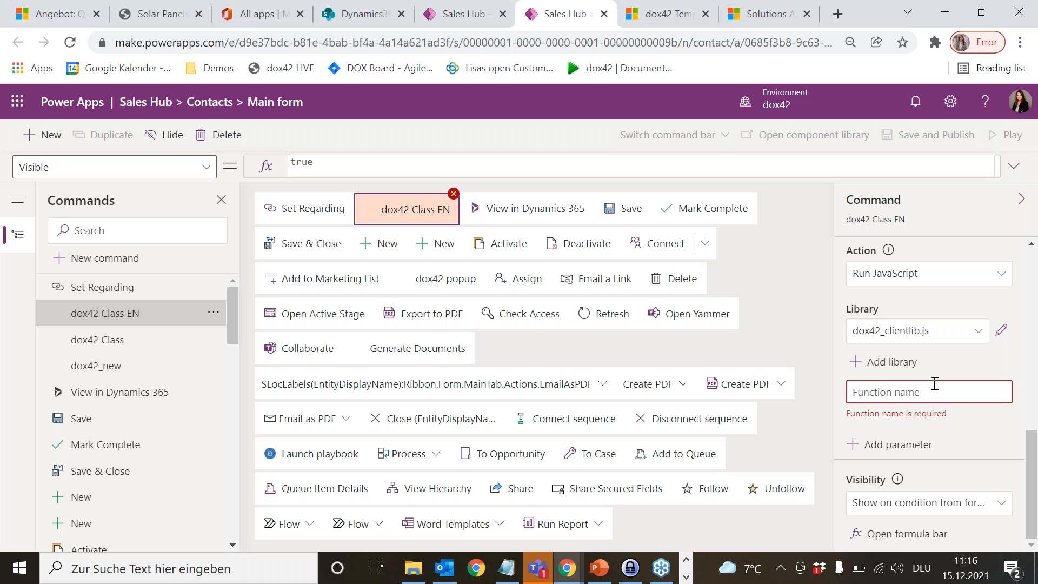
{"action": "type", "text": "popupWebResource"}
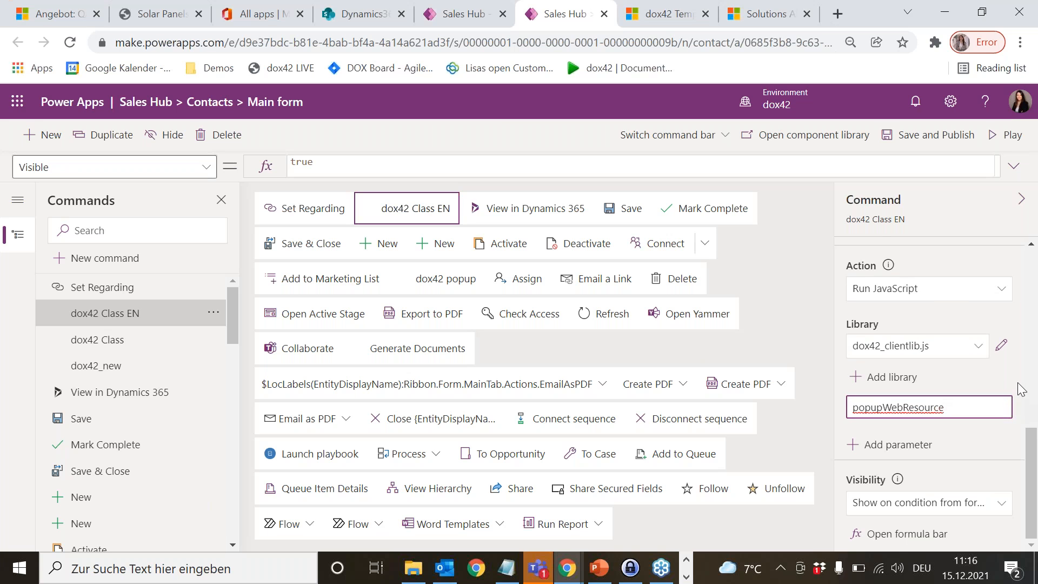
{"action": "left_click", "coordinate": [928, 449]}
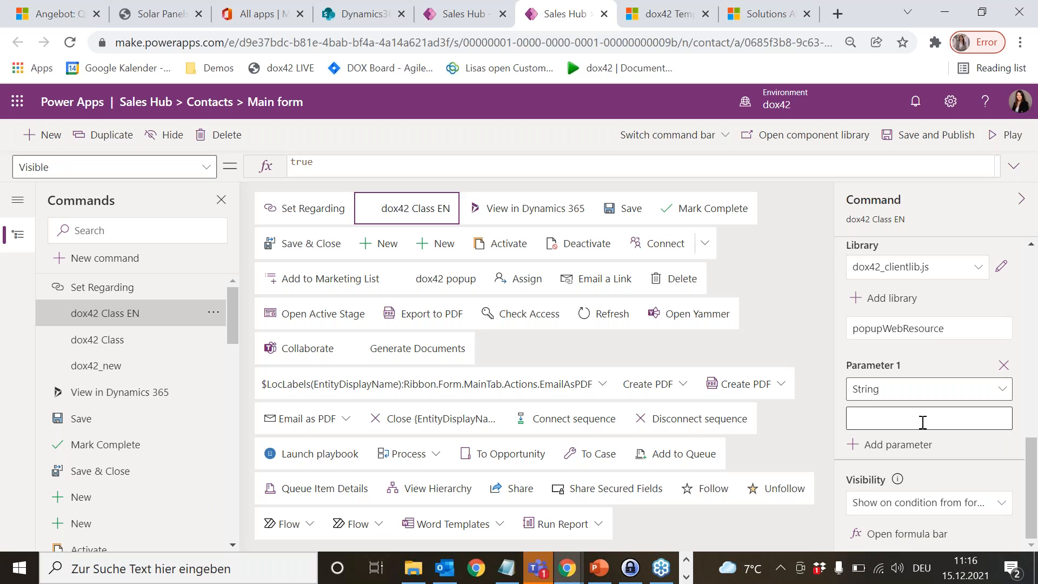
Step: Examine the web resources of the dox42 Client Libraries solution in Dynamics 365 and return to the command designer
{"action": "left_click", "coordinate": [668, 11]}
{"action": "left_click", "coordinate": [765, 13]}
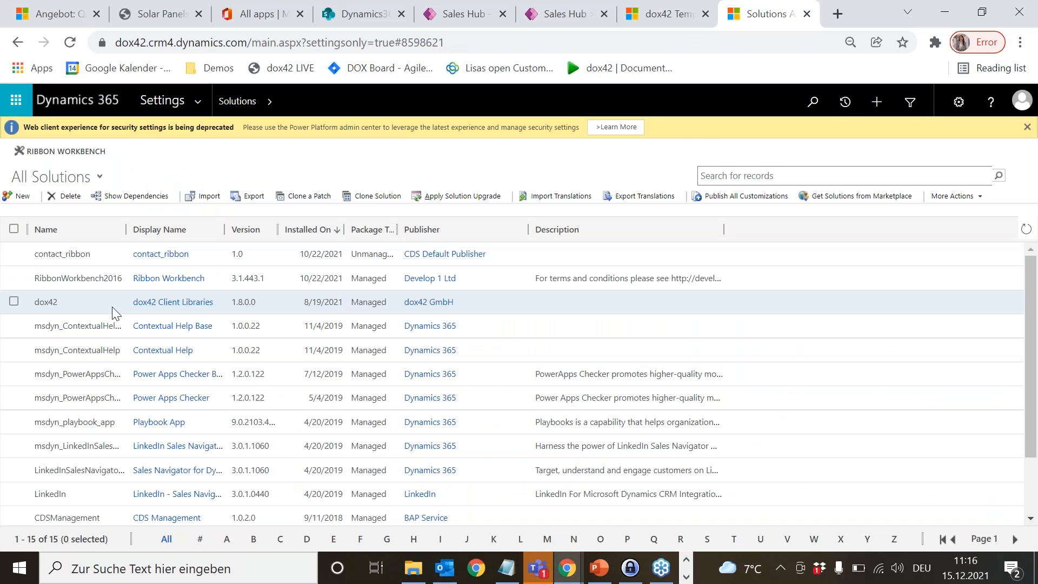
{"action": "left_click", "coordinate": [172, 302]}
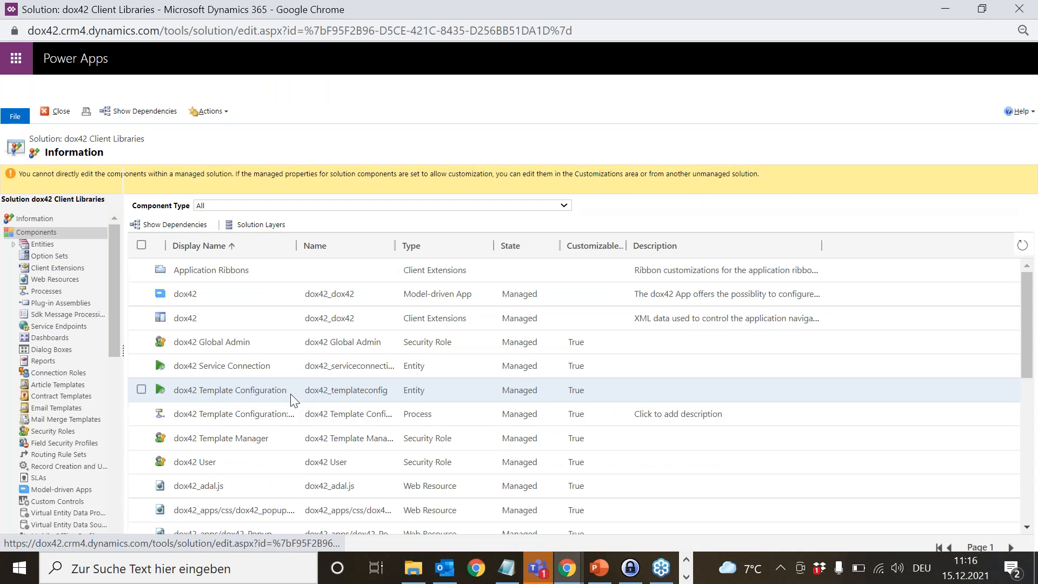
{"action": "scroll", "coordinate": [292, 400], "scroll_direction": "down", "scroll_amount": 5}
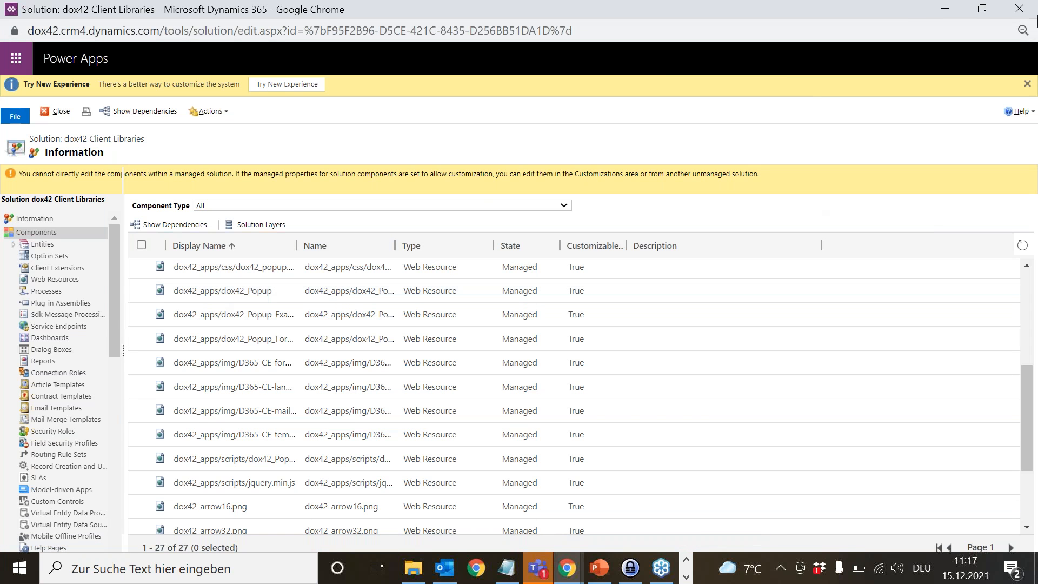
{"action": "left_click", "coordinate": [943, 9]}
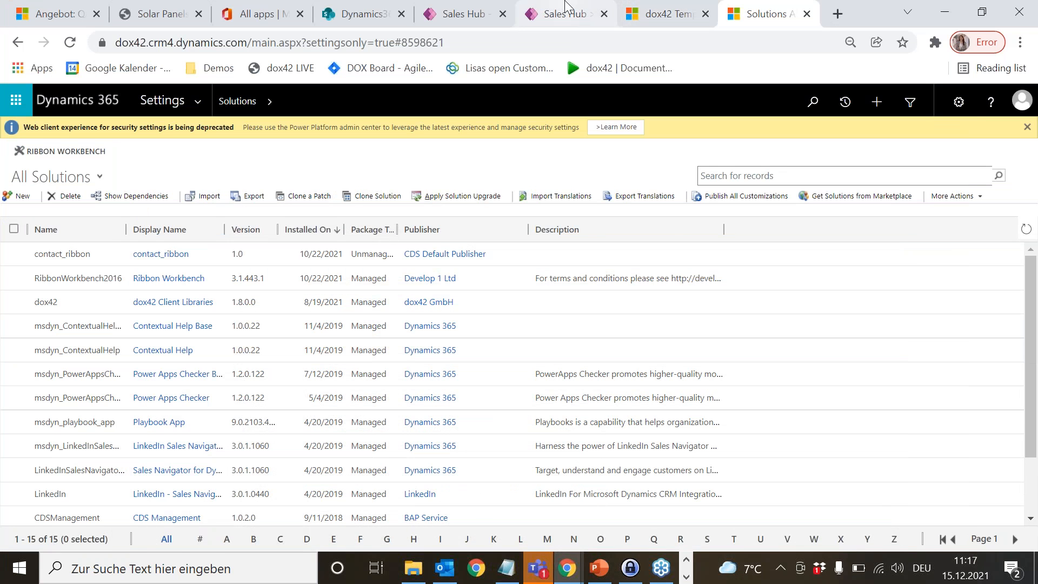
{"action": "left_click", "coordinate": [565, 13]}
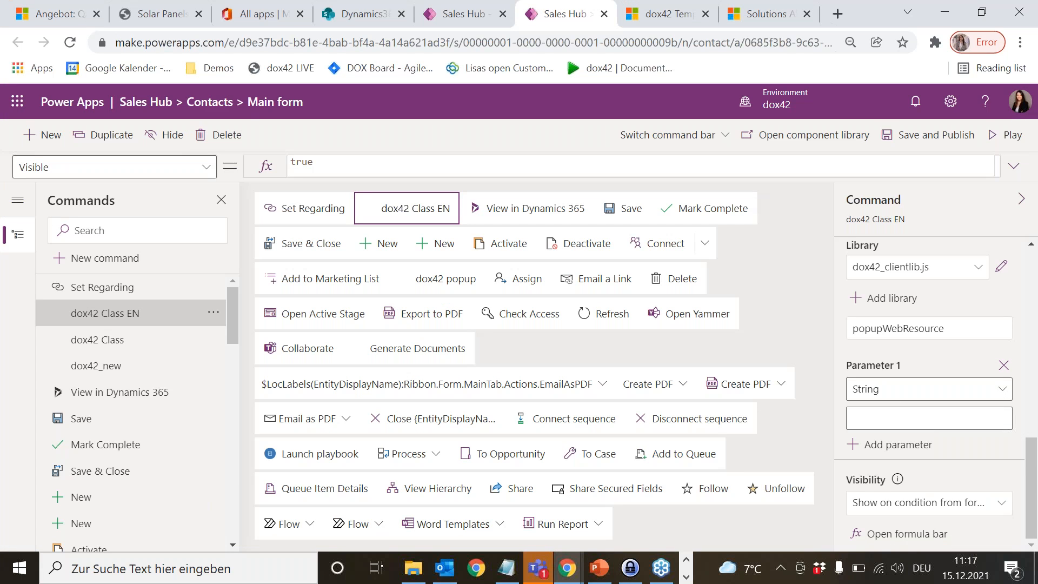
Step: Set the String value of Parameter 1 to dox42_apps/dox42_Popup
{"action": "key", "text": "alt+Tab"}
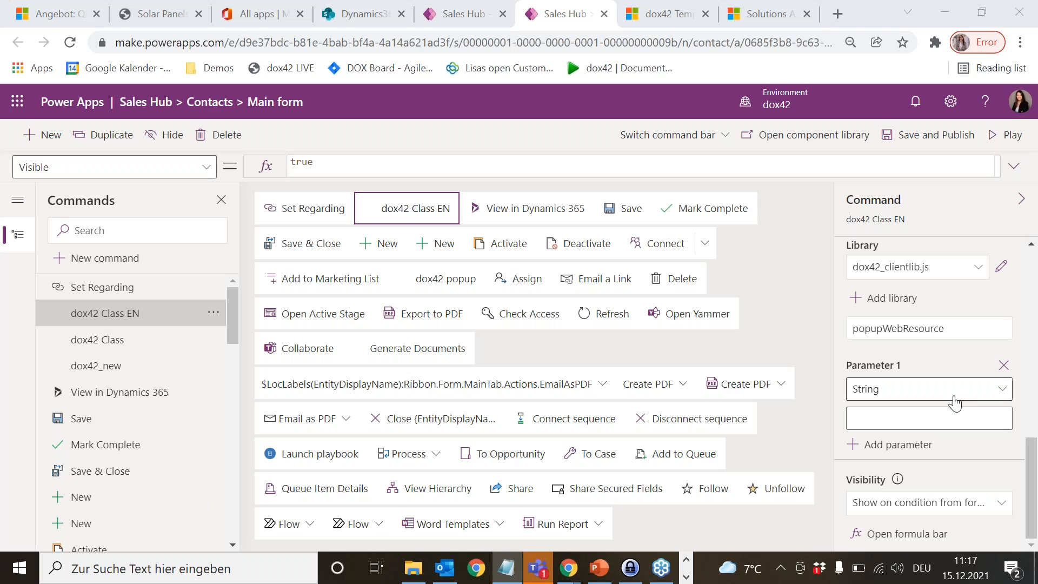
{"action": "left_click", "coordinate": [910, 419]}
{"action": "type", "text": "dox42_apps/dox42_Popup"}
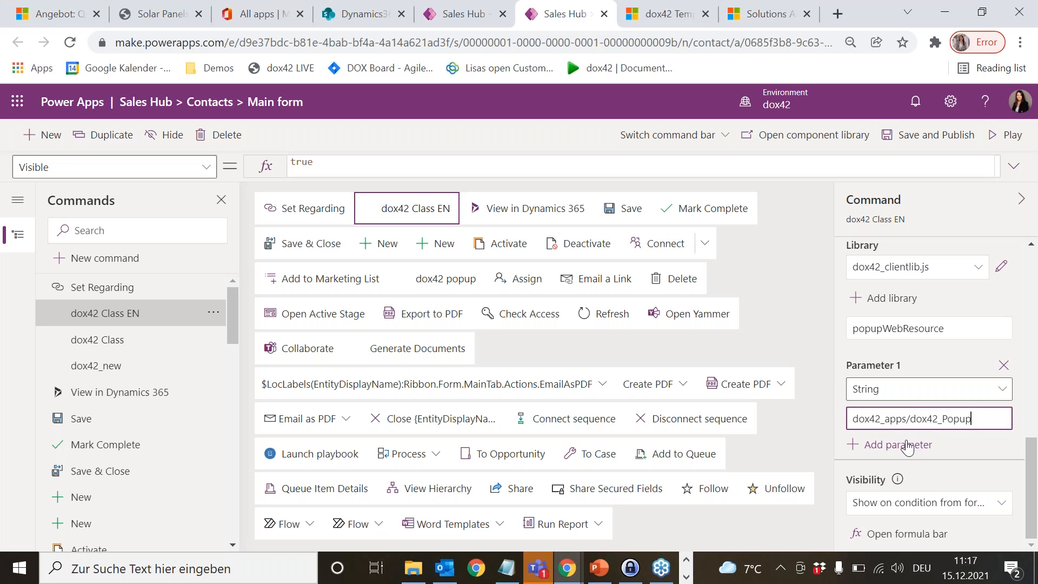
Step: Add a second parameter of type SelectedControlSelectedItemIds, and save and publish the command bar
{"action": "left_click", "coordinate": [908, 445]}
{"action": "scroll", "coordinate": [898, 424], "scroll_direction": "down", "scroll_amount": 1}
{"action": "left_click", "coordinate": [900, 396]}
{"action": "scroll", "coordinate": [973, 317], "scroll_direction": "down", "scroll_amount": 1}
{"action": "left_click_drag", "start_coordinate": [1007, 220], "coordinate": [1007, 306]}
{"action": "scroll", "coordinate": [969, 318], "scroll_direction": "down", "scroll_amount": 1}
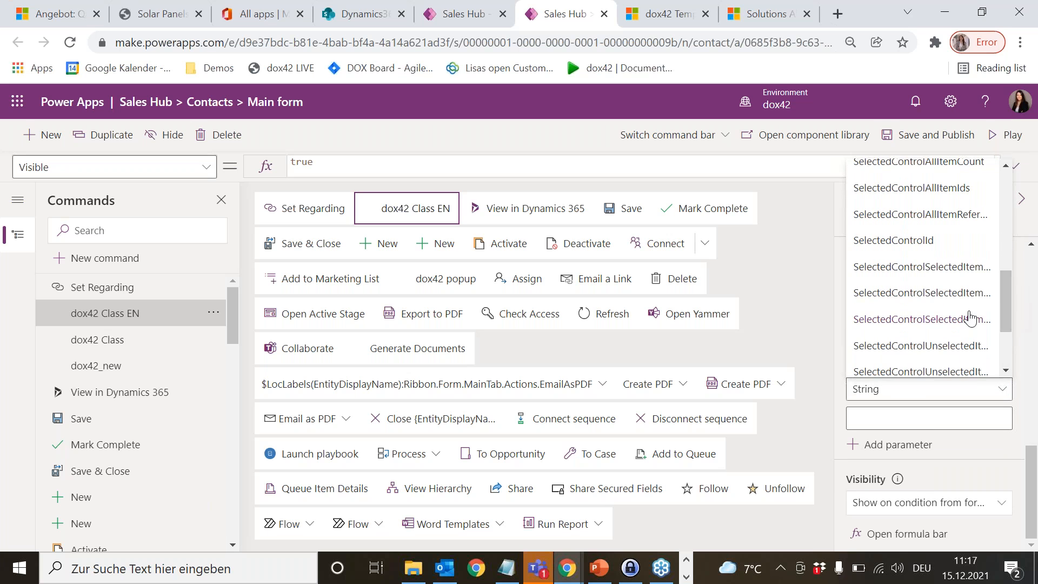
{"action": "left_click", "coordinate": [959, 294]}
{"action": "left_click_drag", "start_coordinate": [833, 292], "coordinate": [747, 292]}
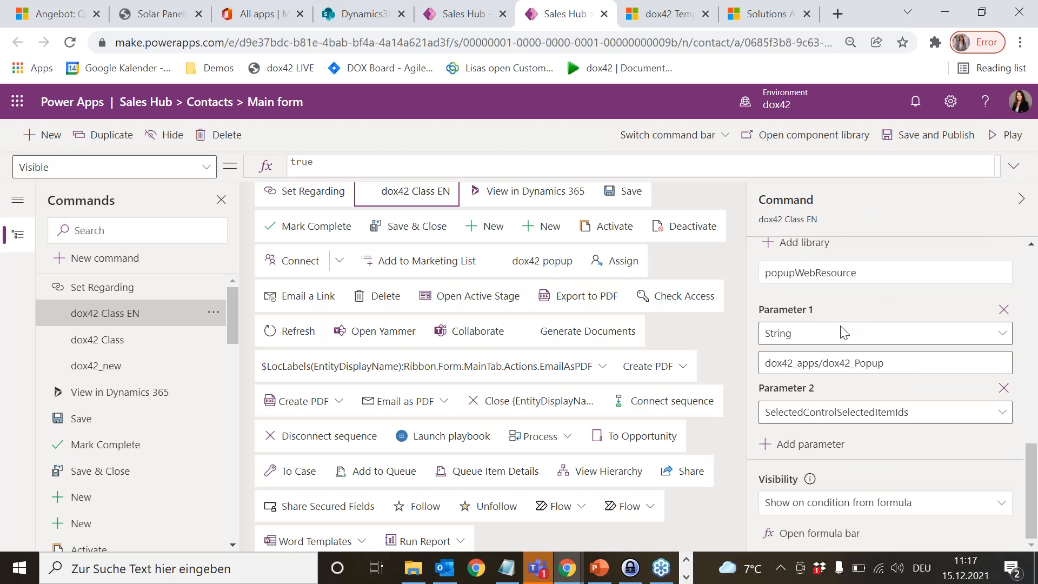
{"action": "left_click", "coordinate": [926, 146]}
Step: Switch to Dynamics 365, change to the Sales Hub app and open a contact record
{"action": "left_click", "coordinate": [775, 10]}
{"action": "left_click", "coordinate": [683, 6]}
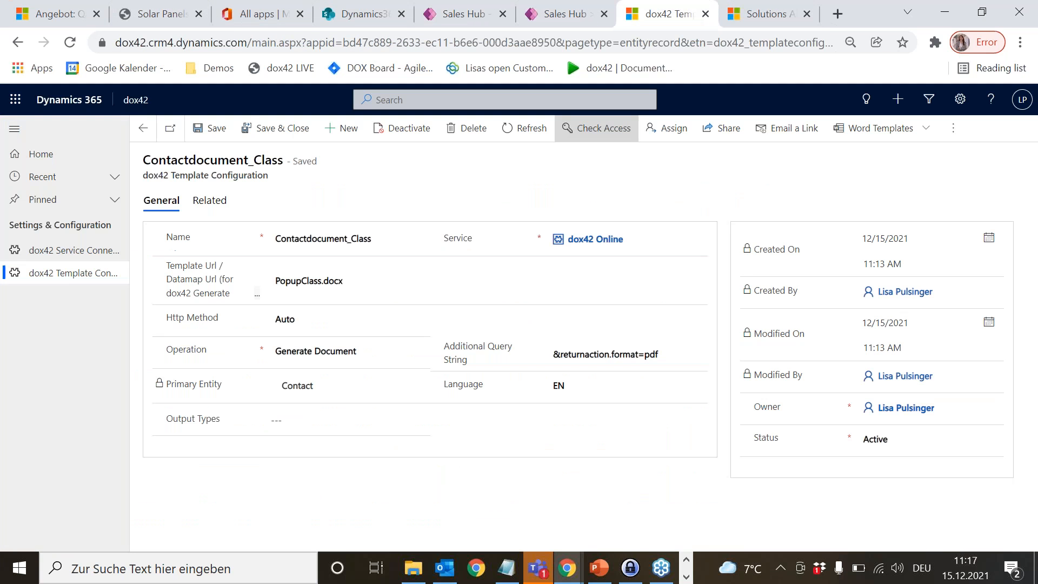
{"action": "left_click", "coordinate": [142, 100]}
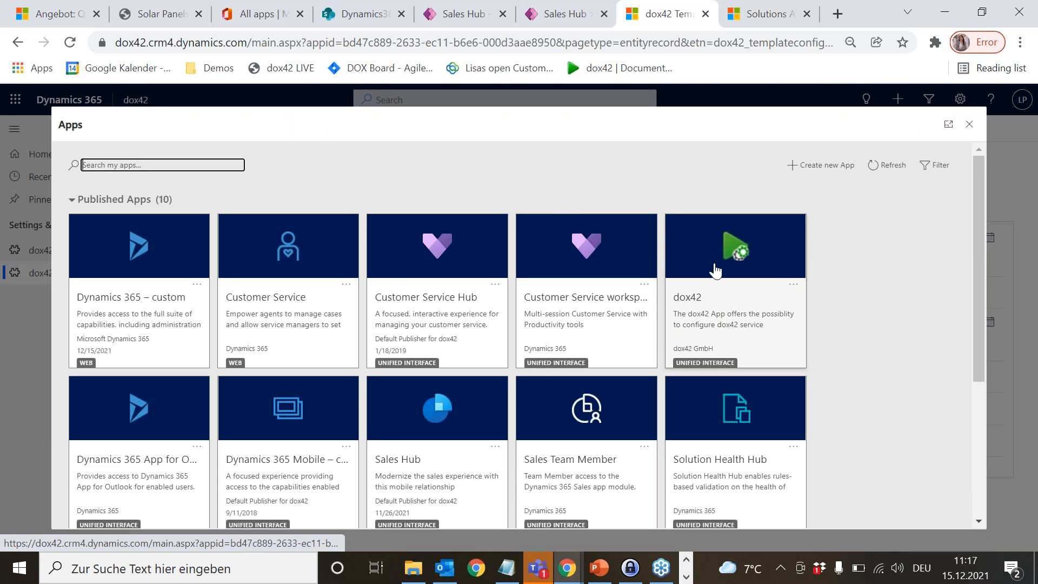
{"action": "scroll", "coordinate": [287, 302], "scroll_direction": "down", "scroll_amount": 4}
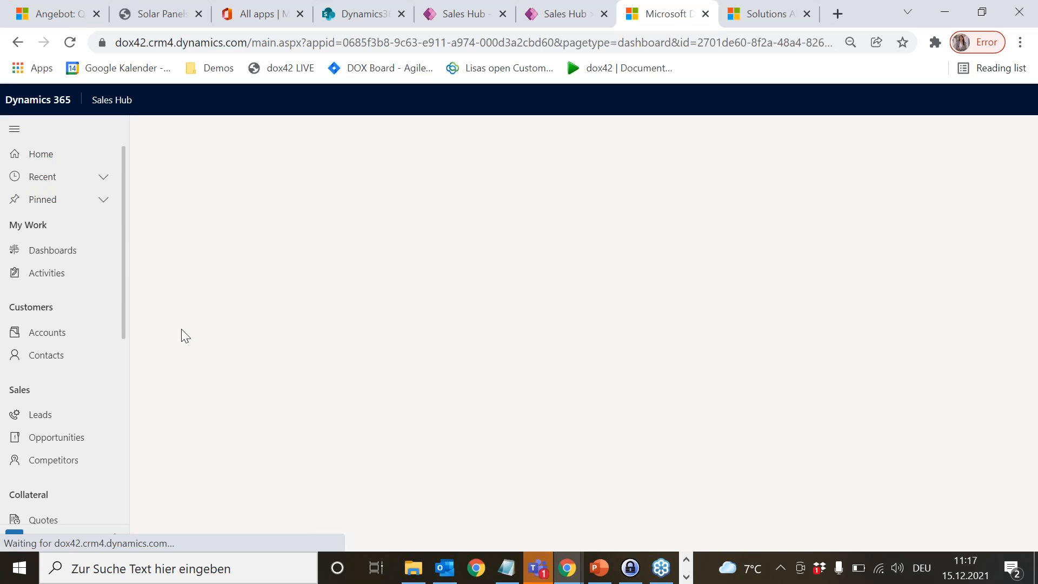
{"action": "left_click", "coordinate": [60, 355]}
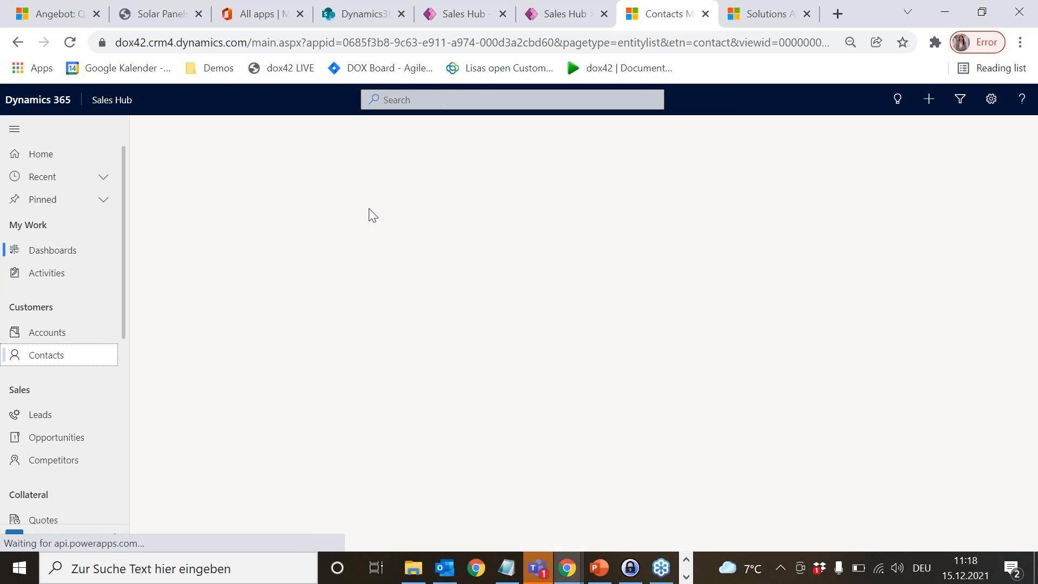
{"action": "left_click", "coordinate": [214, 221]}
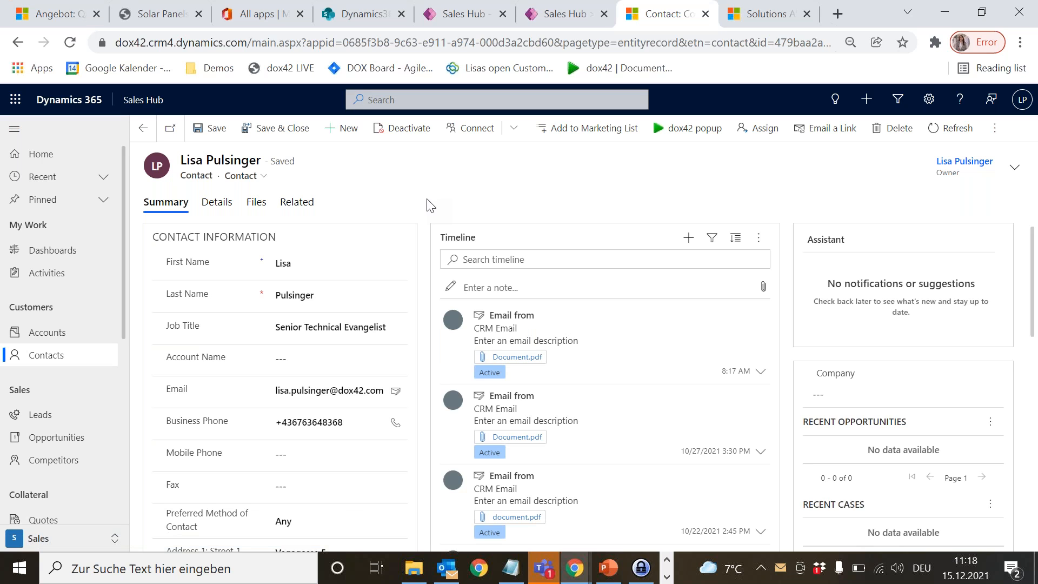
Step: Reload the contact form, generate a dox42 document with language EN and template Contactdocument_Class, and view the generated PDF
{"action": "key", "text": "F5"}
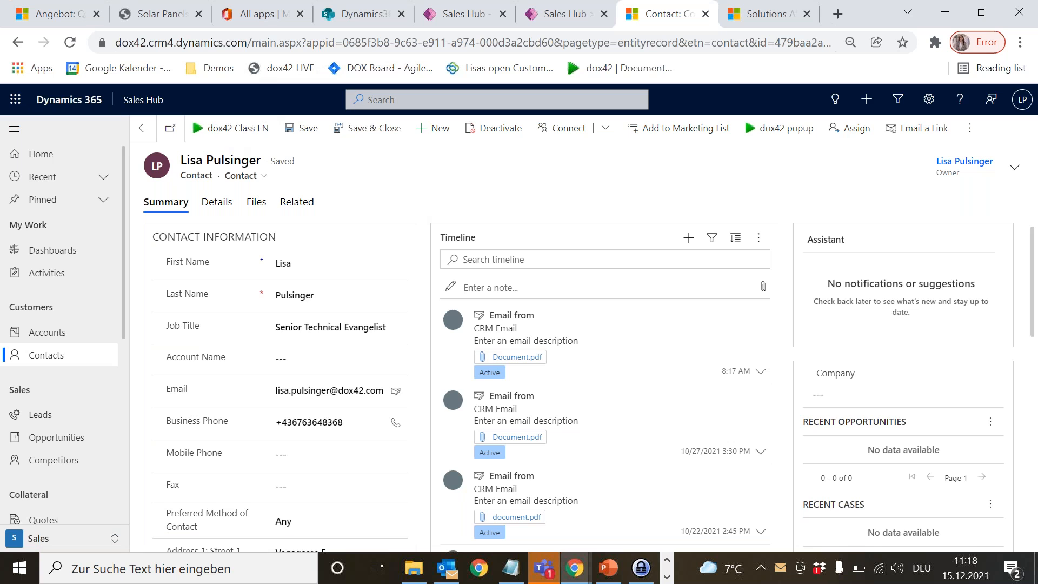
{"action": "left_click", "coordinate": [779, 128]}
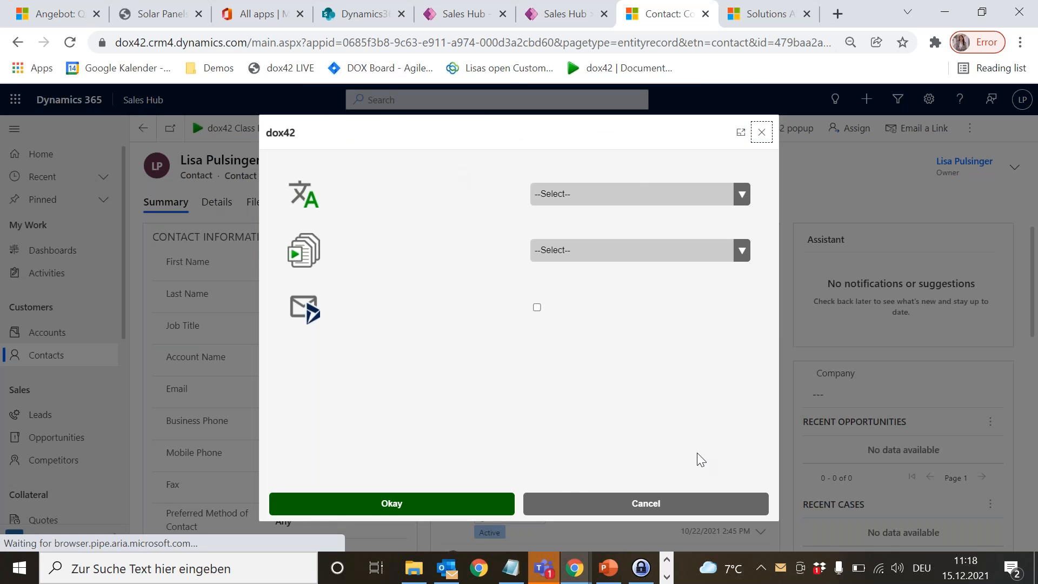
{"action": "left_click", "coordinate": [595, 201]}
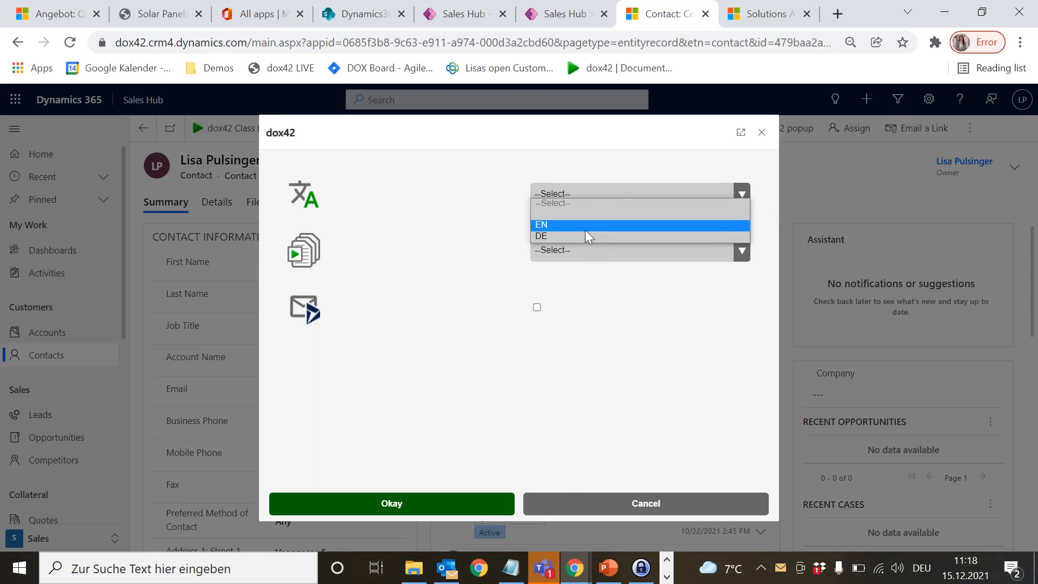
{"action": "left_click", "coordinate": [583, 225]}
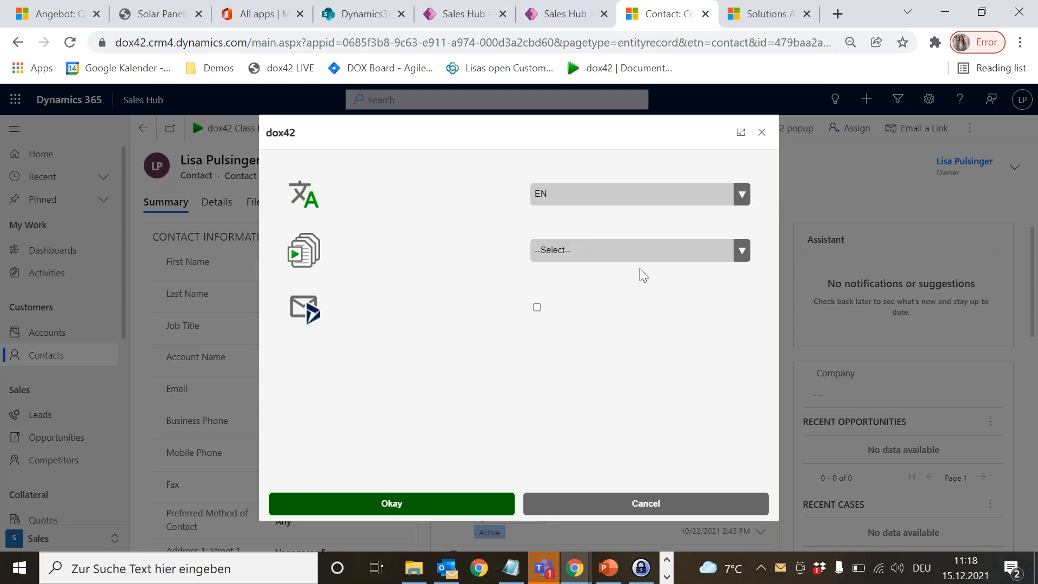
{"action": "left_click", "coordinate": [611, 256]}
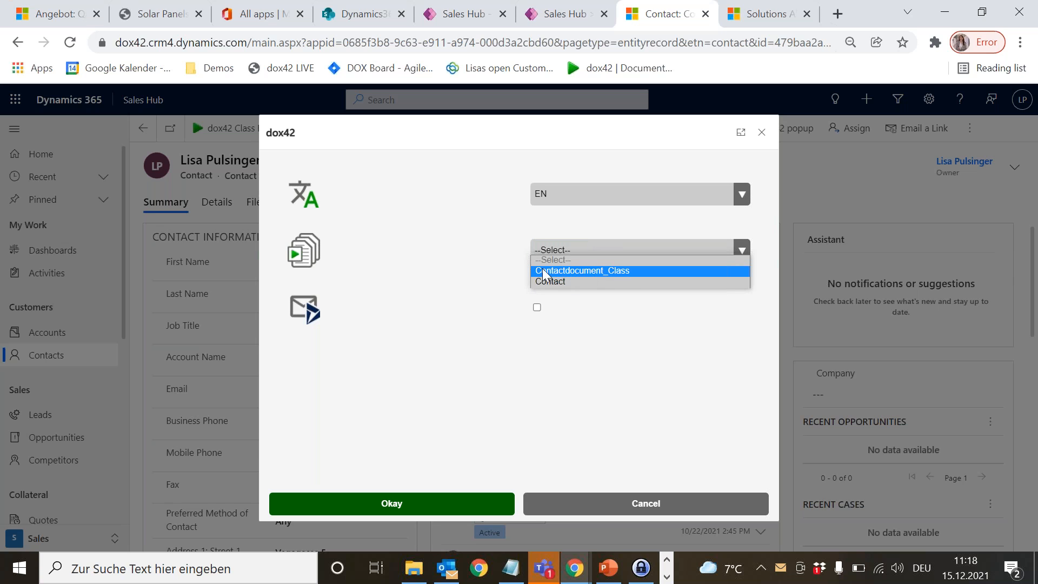
{"action": "left_click", "coordinate": [602, 271]}
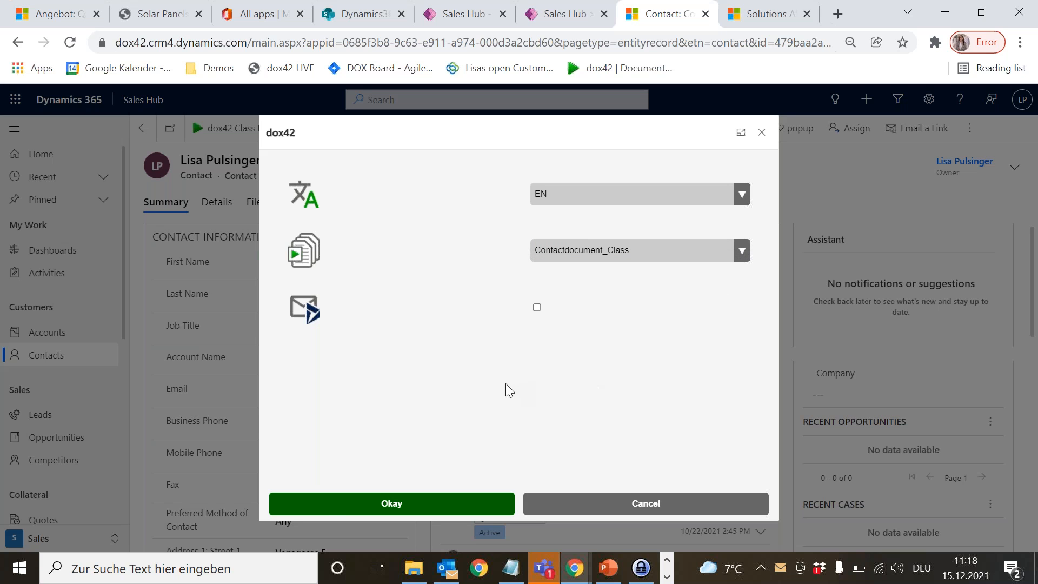
{"action": "left_click", "coordinate": [385, 506]}
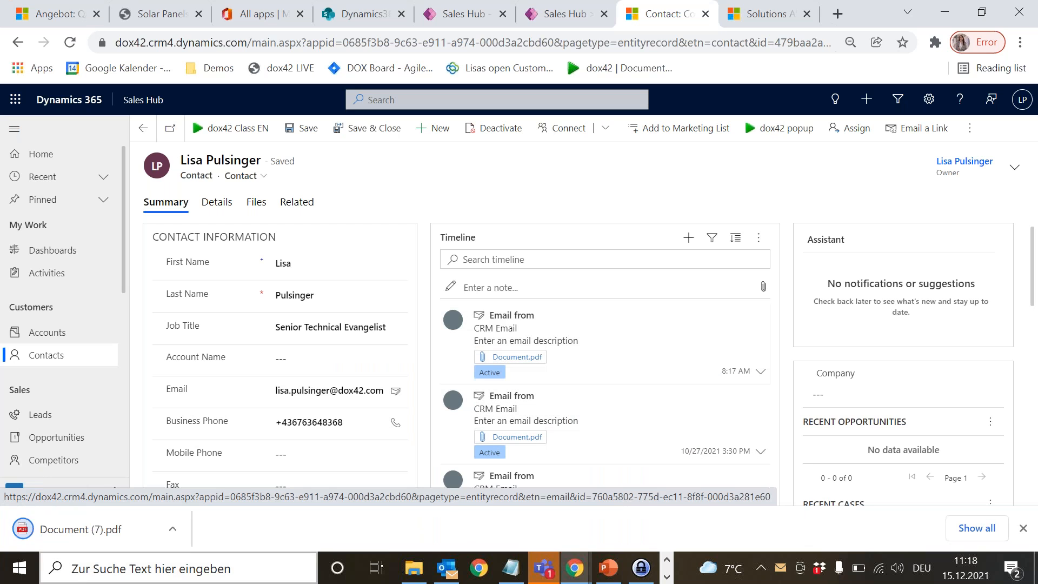
{"action": "left_click", "coordinate": [100, 535]}
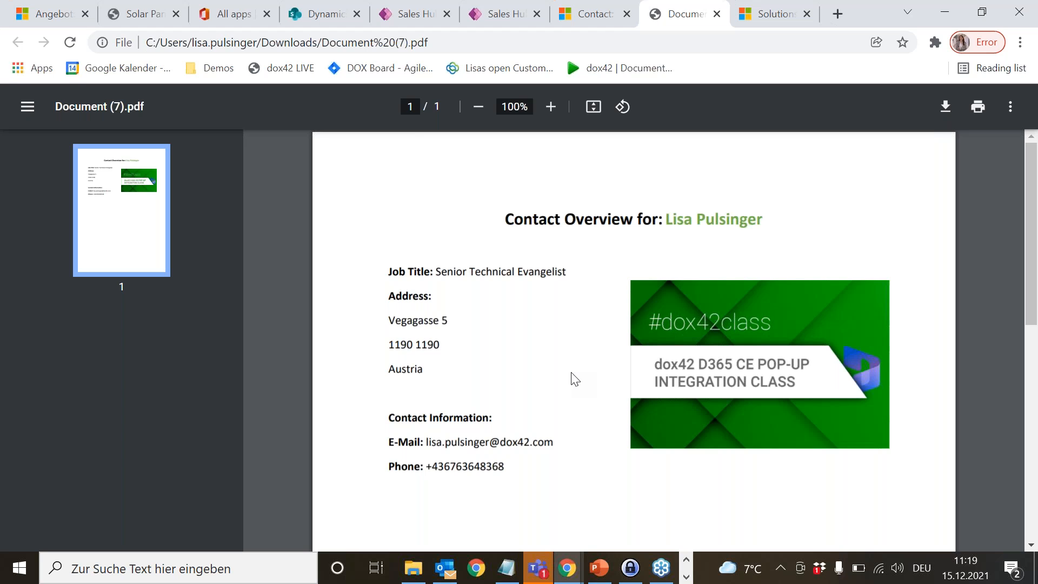
{"action": "left_click", "coordinate": [717, 13]}
Step: Switch to the SharePoint For_Sales_Templates library and open PopupClass.docx in the Word desktop app
{"action": "left_click", "coordinate": [340, 7]}
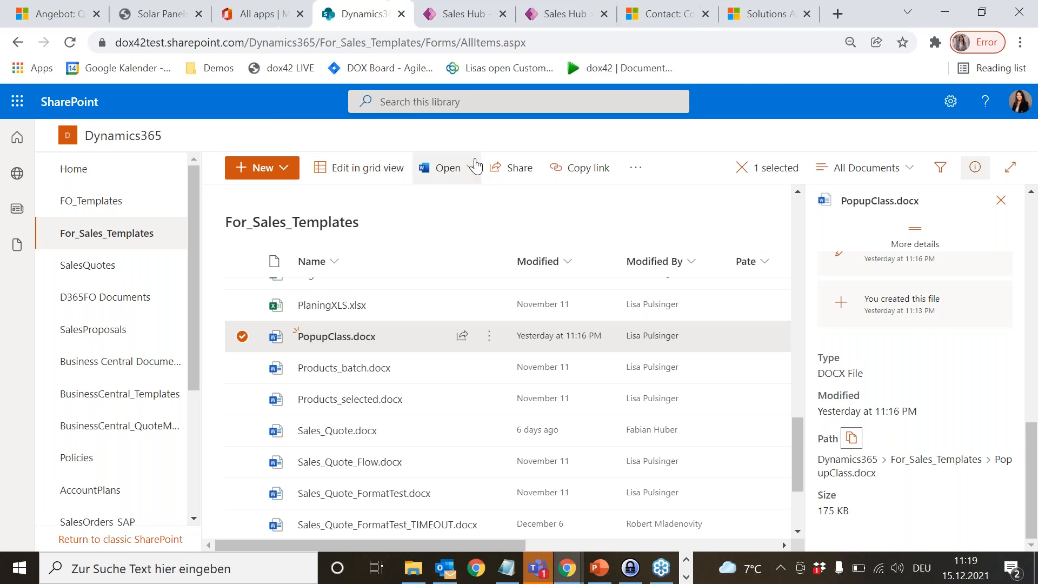
{"action": "left_click", "coordinate": [456, 168]}
{"action": "left_click", "coordinate": [478, 225]}
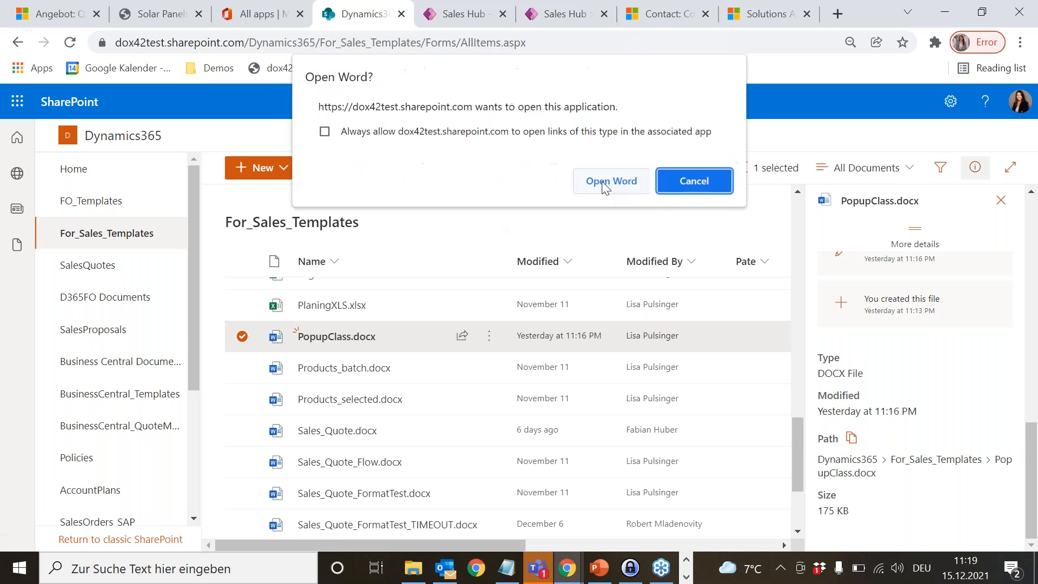
{"action": "left_click", "coordinate": [604, 184]}
{"action": "left_click", "coordinate": [336, 267]}
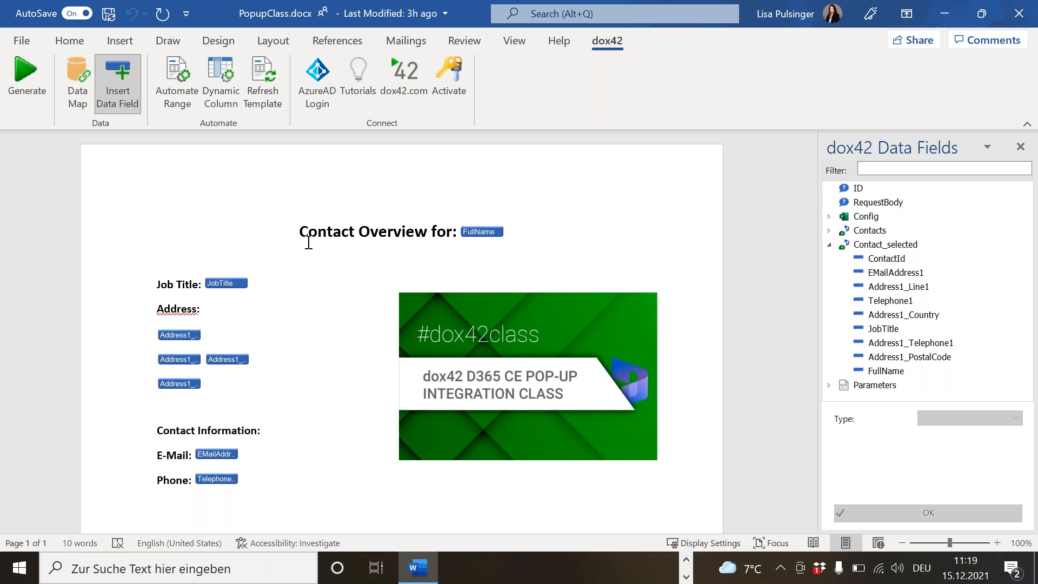
Step: Open the template's data map and inspect the settings of the RequestBody input parameter
{"action": "left_click", "coordinate": [79, 85]}
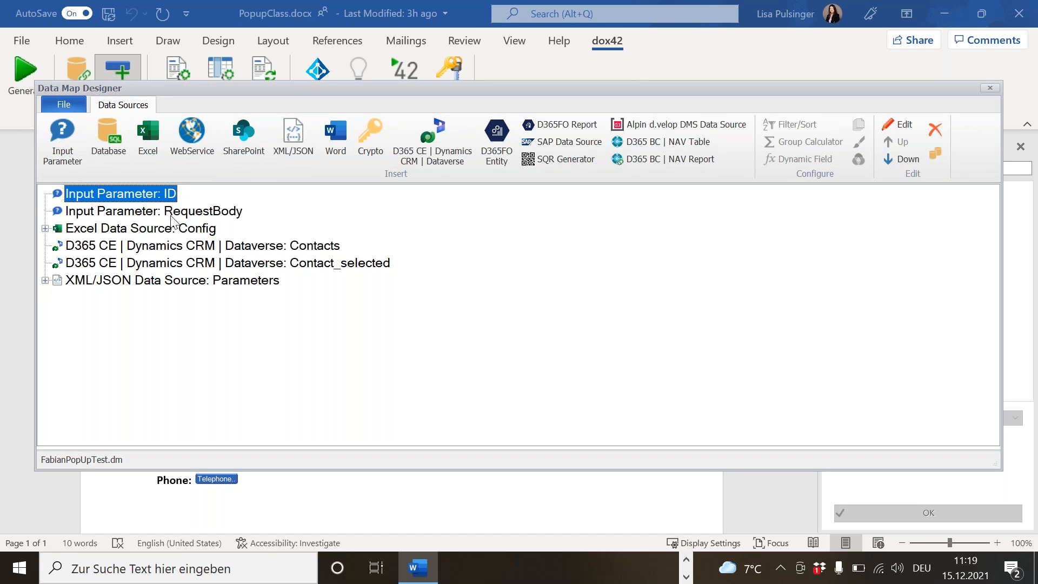
{"action": "double_click", "coordinate": [131, 212]}
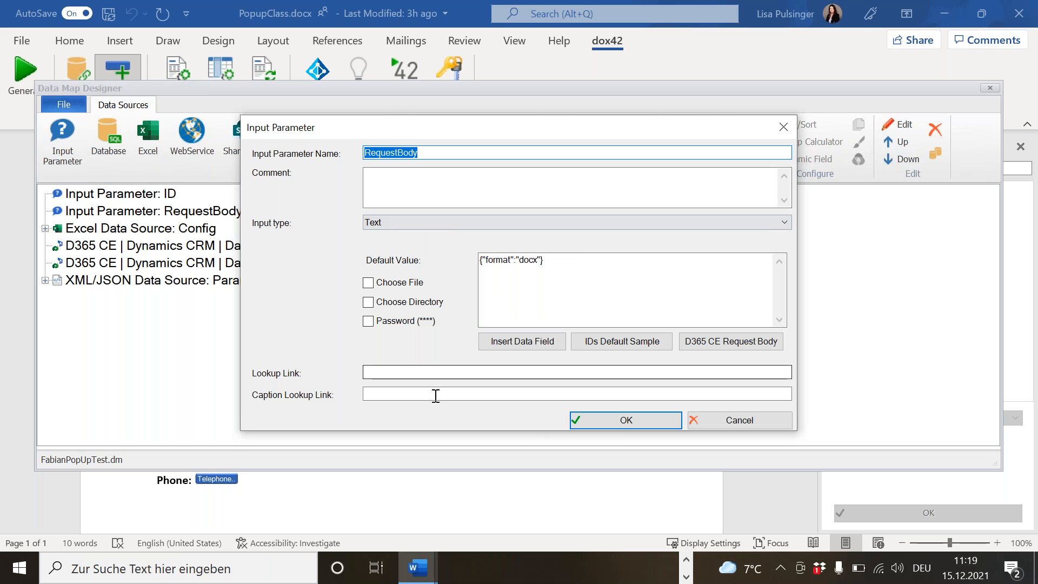
{"action": "left_click", "coordinate": [784, 126]}
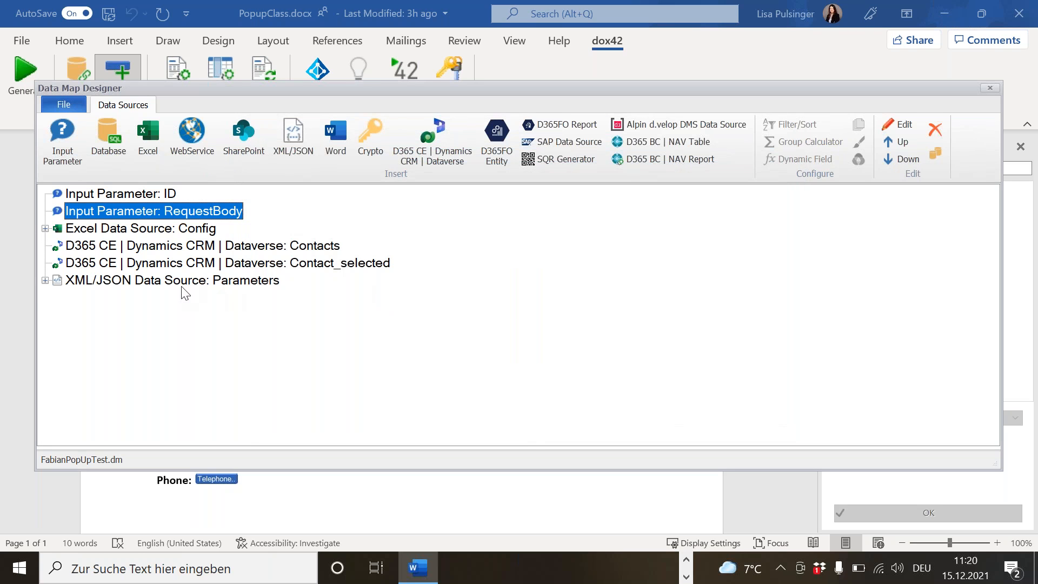
Step: Inspect and test the XML/JSON data source Parameters, and close the data map without changes
{"action": "double_click", "coordinate": [159, 280]}
{"action": "left_click_drag", "start_coordinate": [485, 97], "coordinate": [614, 81]}
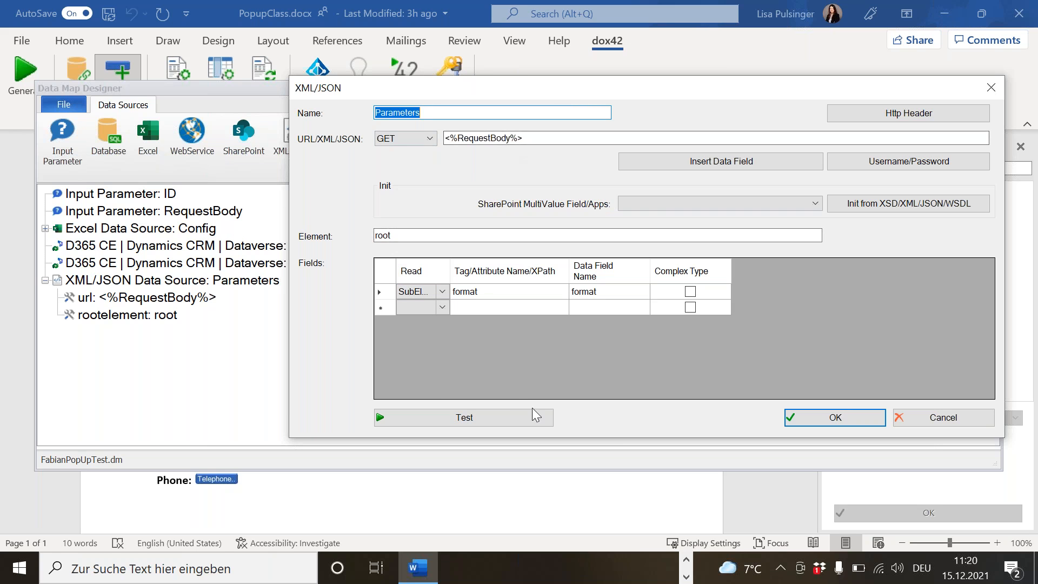
{"action": "left_click", "coordinate": [491, 419]}
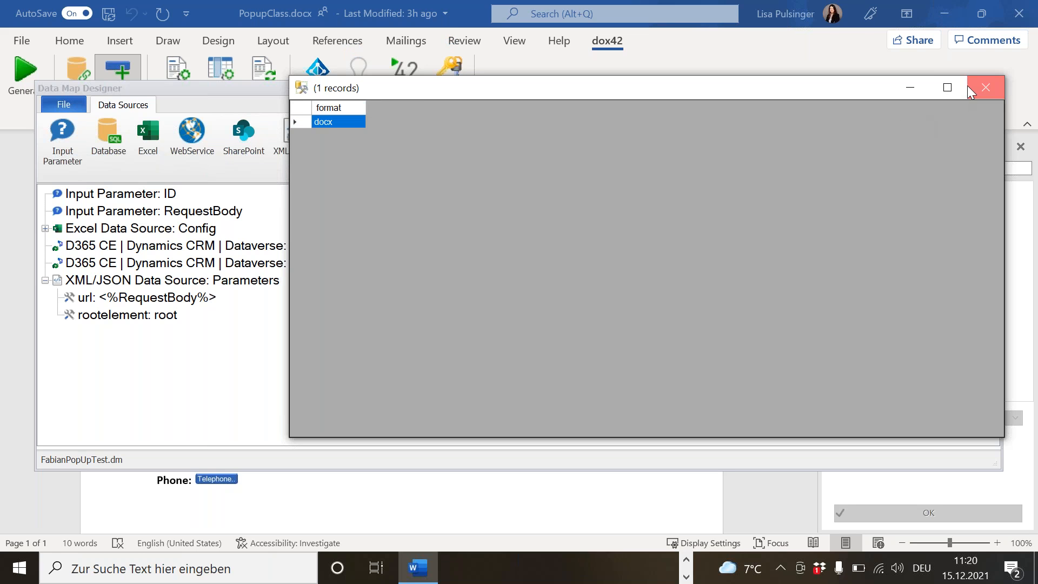
{"action": "left_click", "coordinate": [985, 89]}
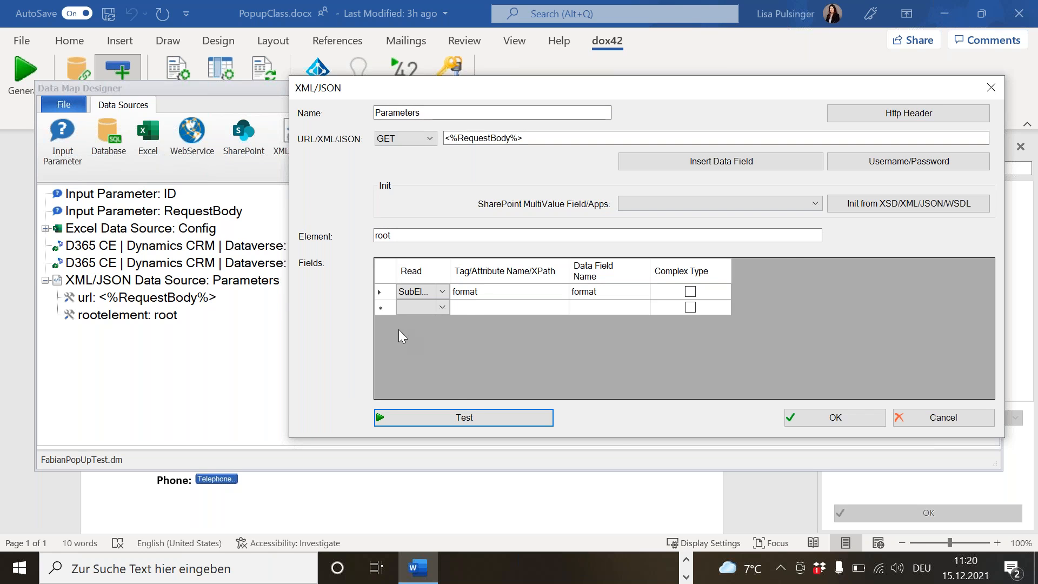
{"action": "left_click", "coordinate": [989, 88]}
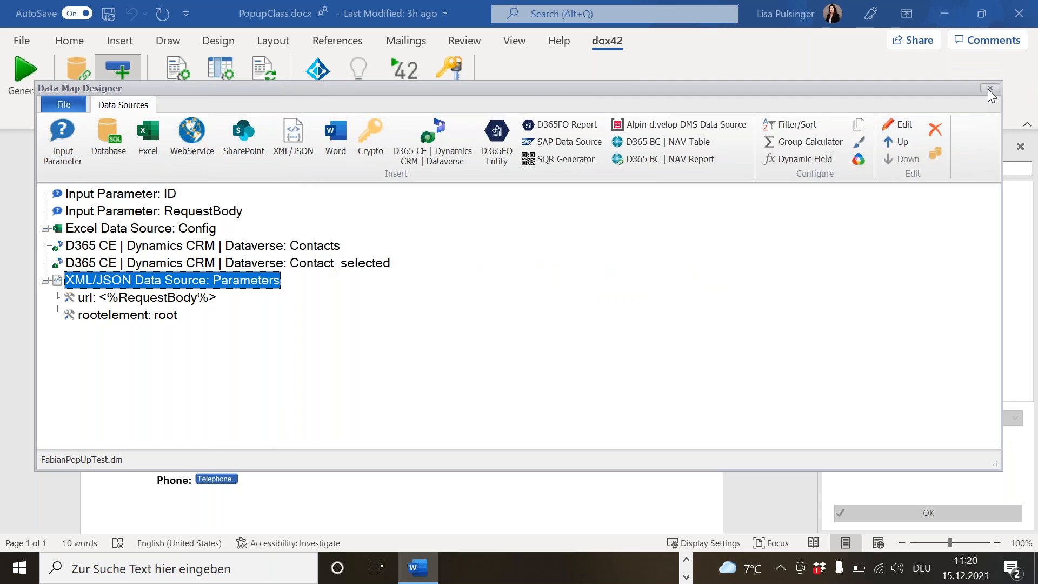
{"action": "left_click", "coordinate": [989, 88]}
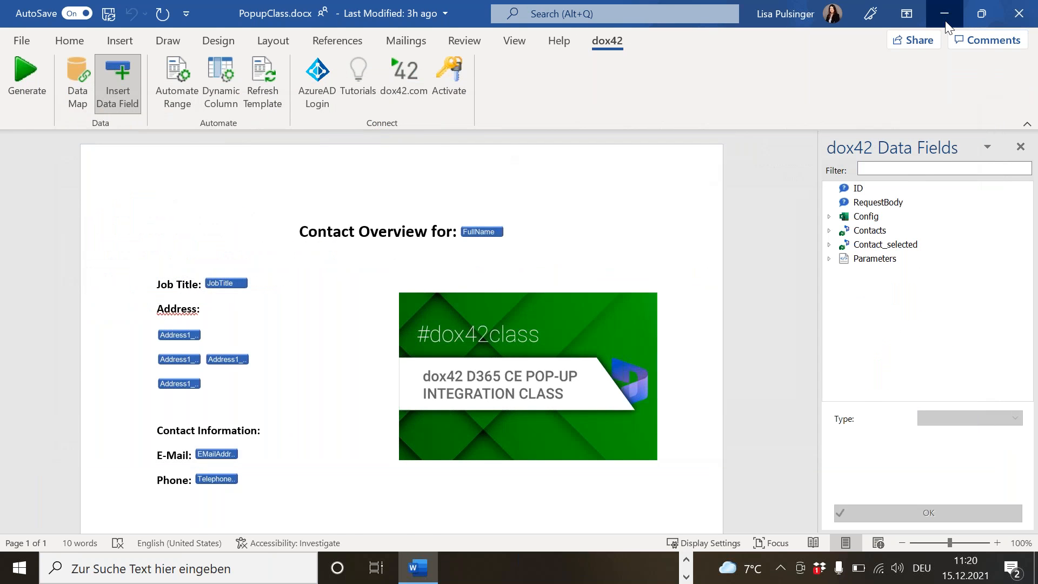
Step: Switch back to Dynamics 365, change to the dox42 app and open the Contact_dynamicformat template configuration
{"action": "left_click", "coordinate": [946, 17]}
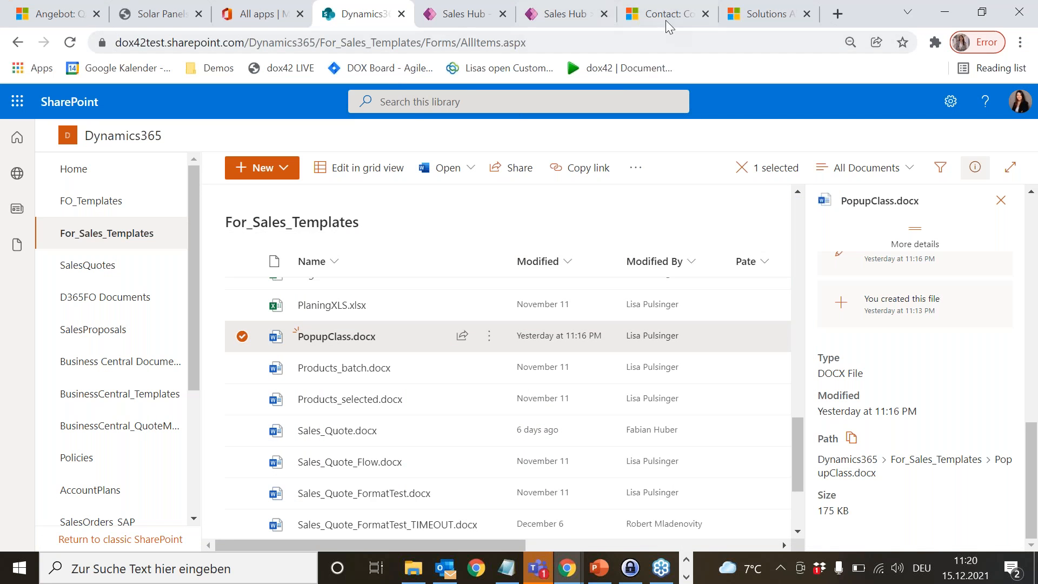
{"action": "left_click", "coordinate": [762, 12]}
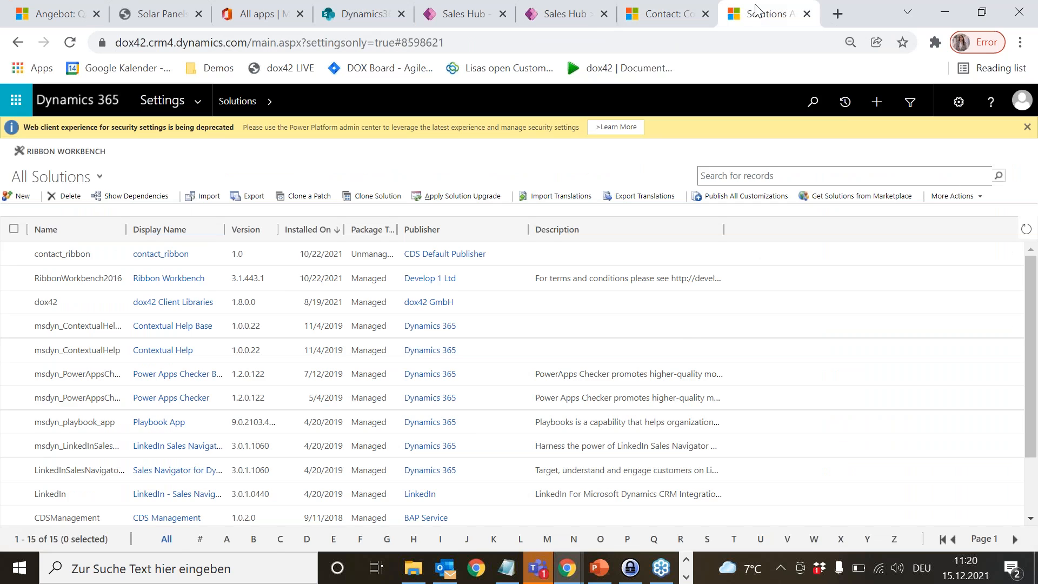
{"action": "left_click", "coordinate": [647, 10]}
{"action": "left_click", "coordinate": [139, 101]}
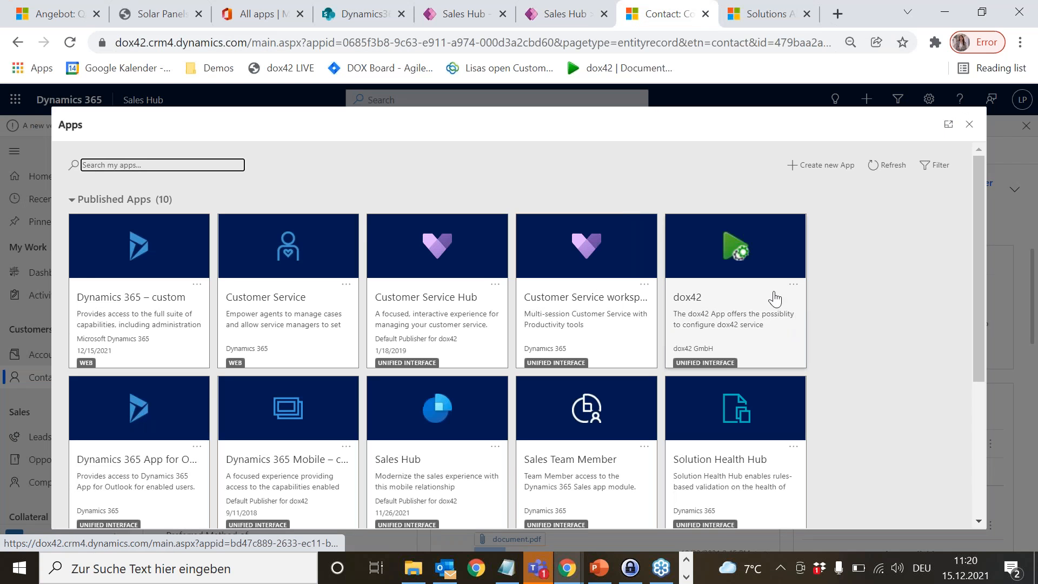
{"action": "left_click", "coordinate": [745, 282]}
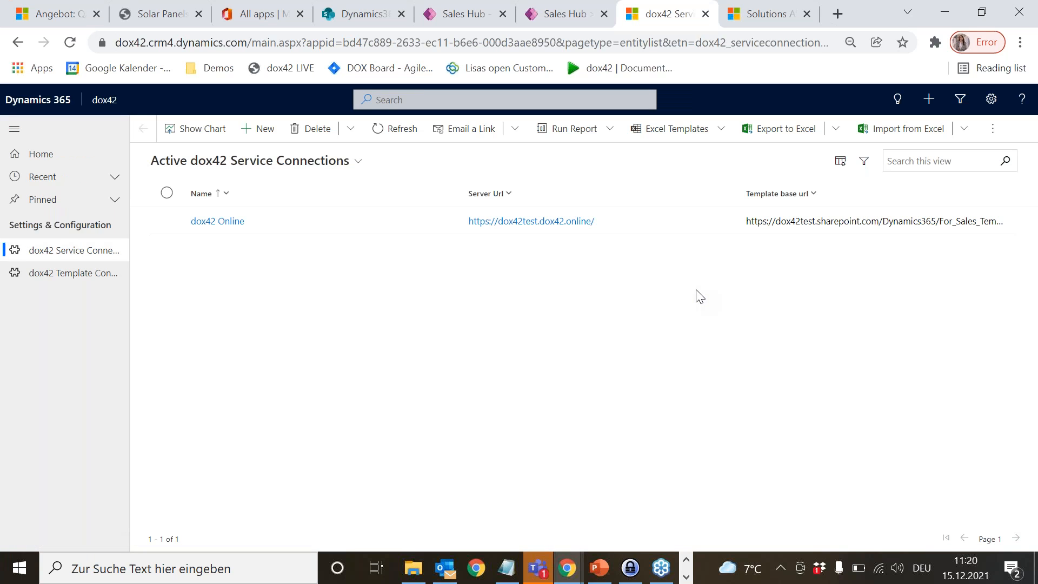
{"action": "left_click", "coordinate": [57, 275]}
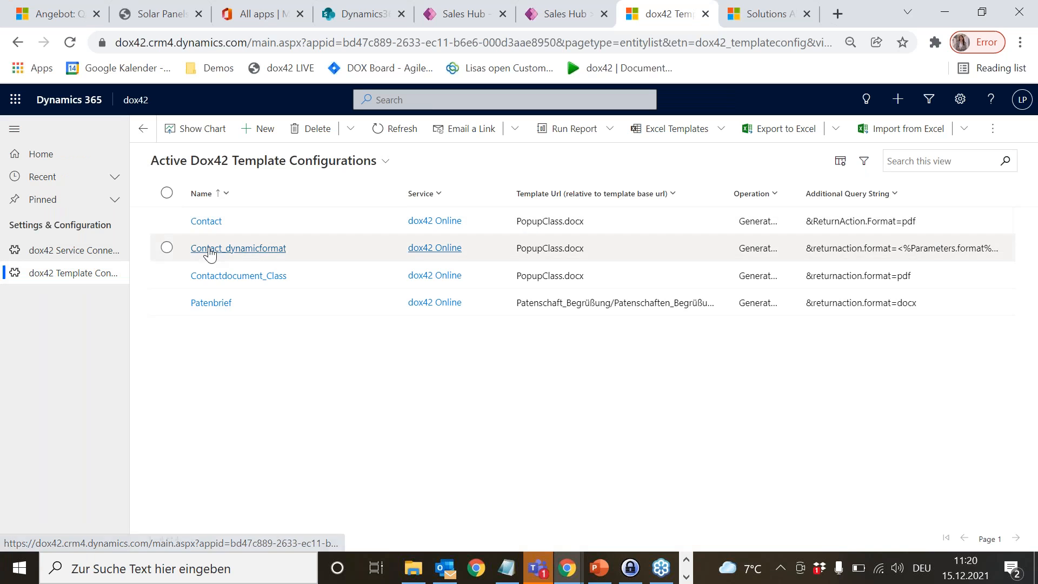
{"action": "left_click", "coordinate": [256, 252]}
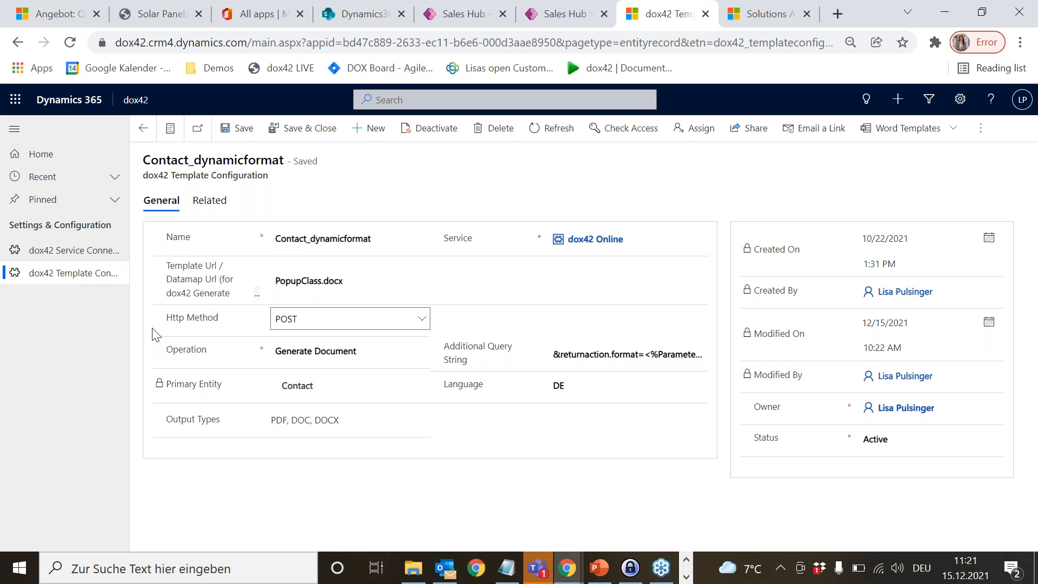
Step: Examine the Http Method options, the full Additional Query String and the Output Types of the Contact_dynamicformat configuration
{"action": "left_click", "coordinate": [423, 323]}
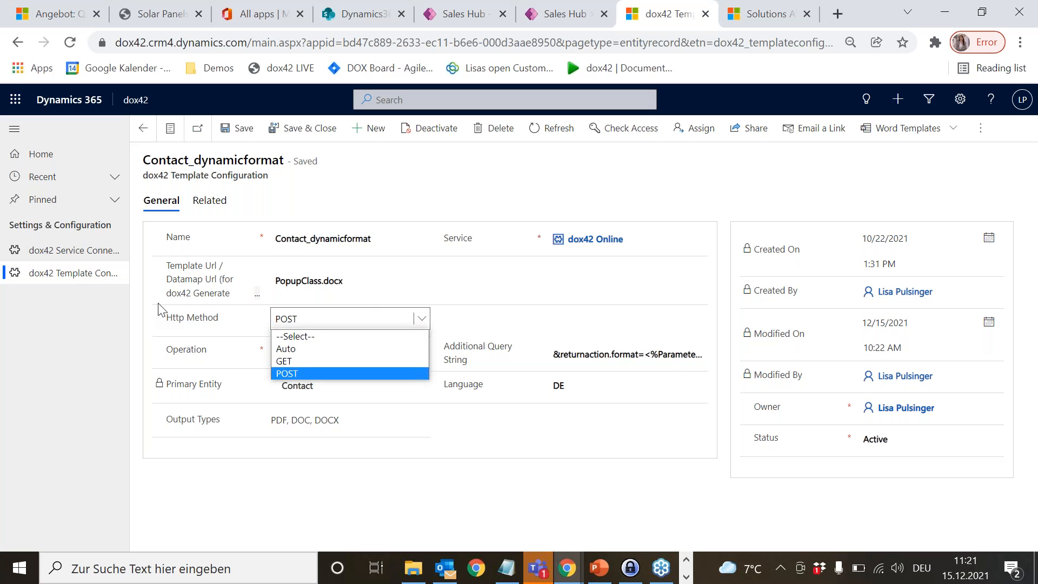
{"action": "left_click", "coordinate": [392, 371]}
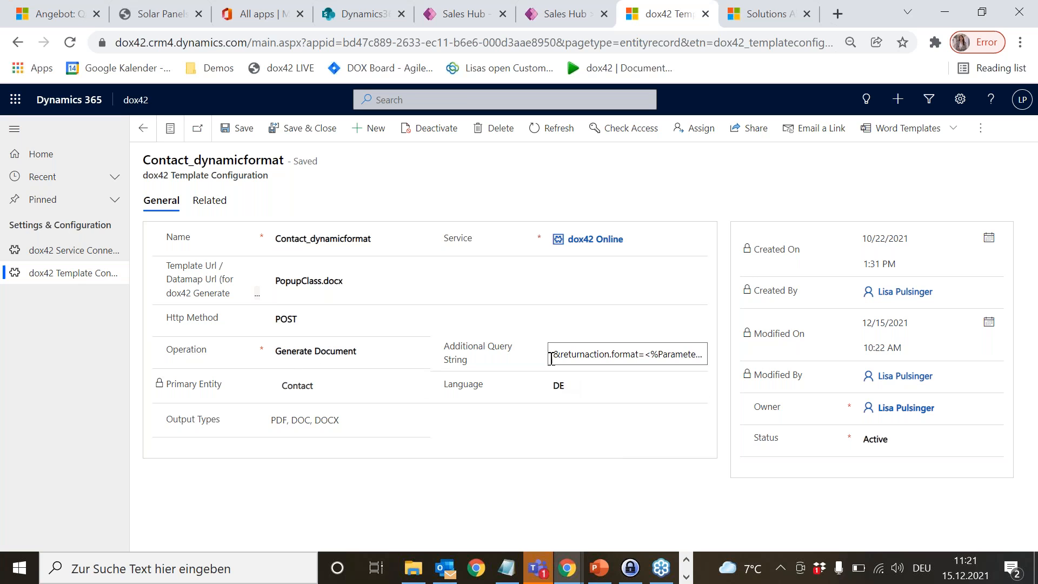
{"action": "left_click", "coordinate": [595, 357]}
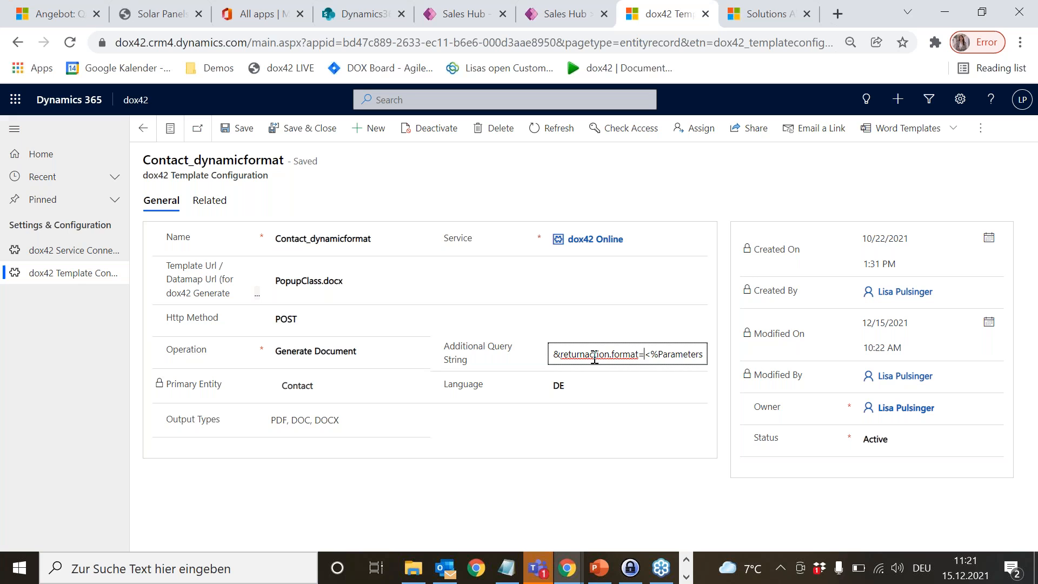
{"action": "type", "text": ".format%>"}
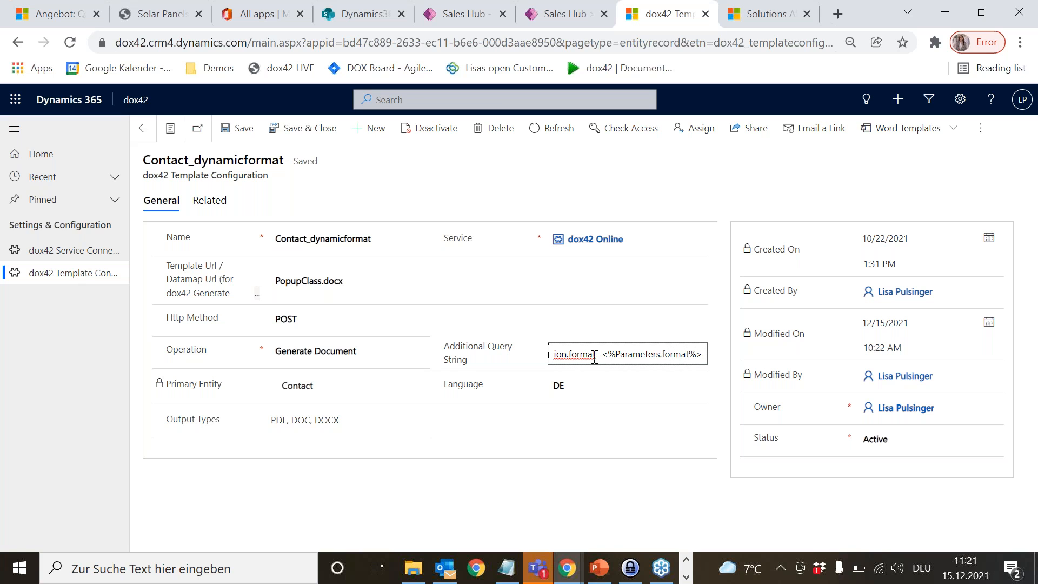
{"action": "type", "text": "&r"}
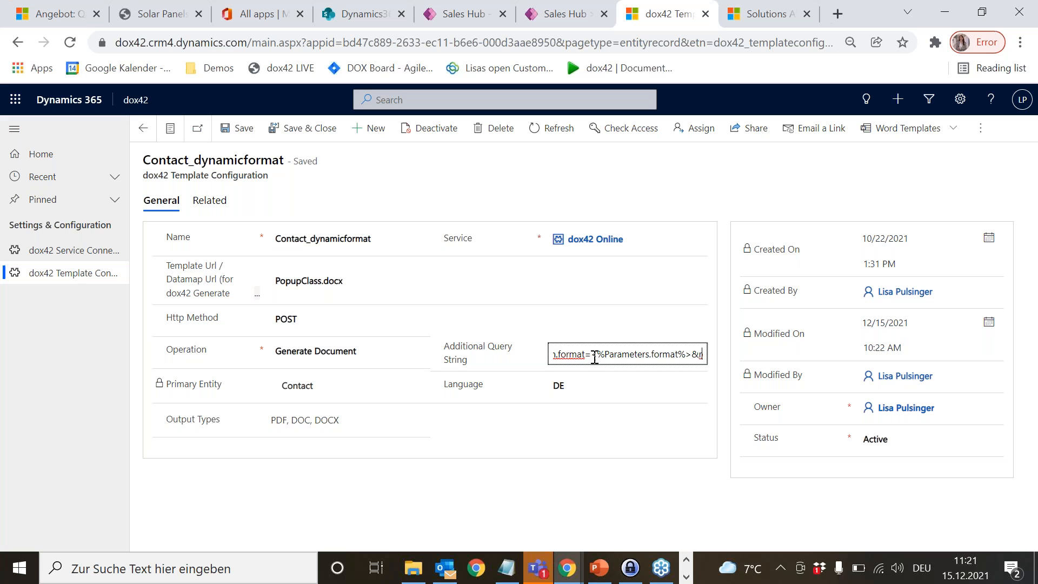
{"action": "type", "text": "eturnaction.filename=document.<"}
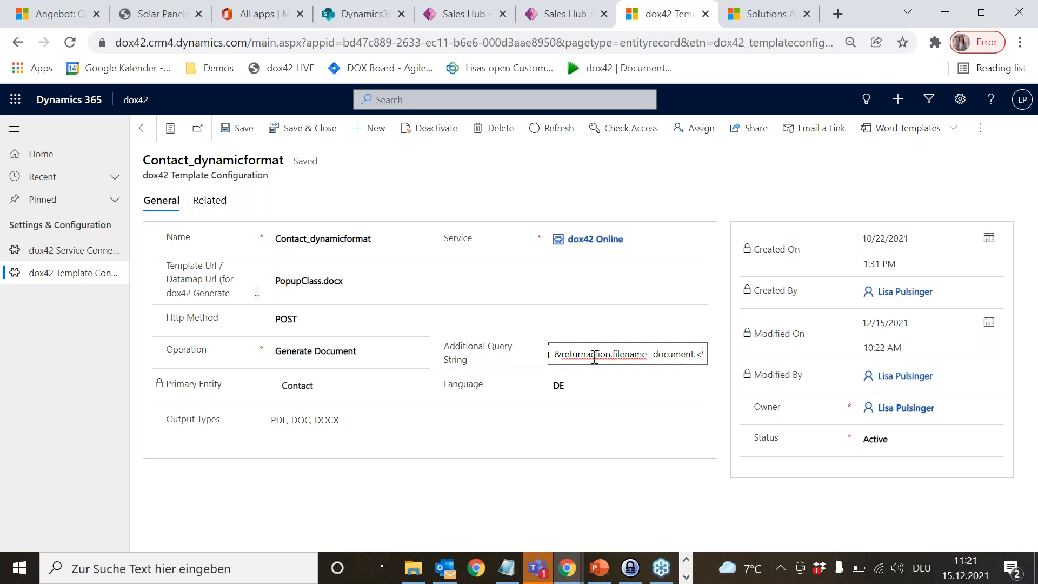
{"action": "type", "text": "%P"}
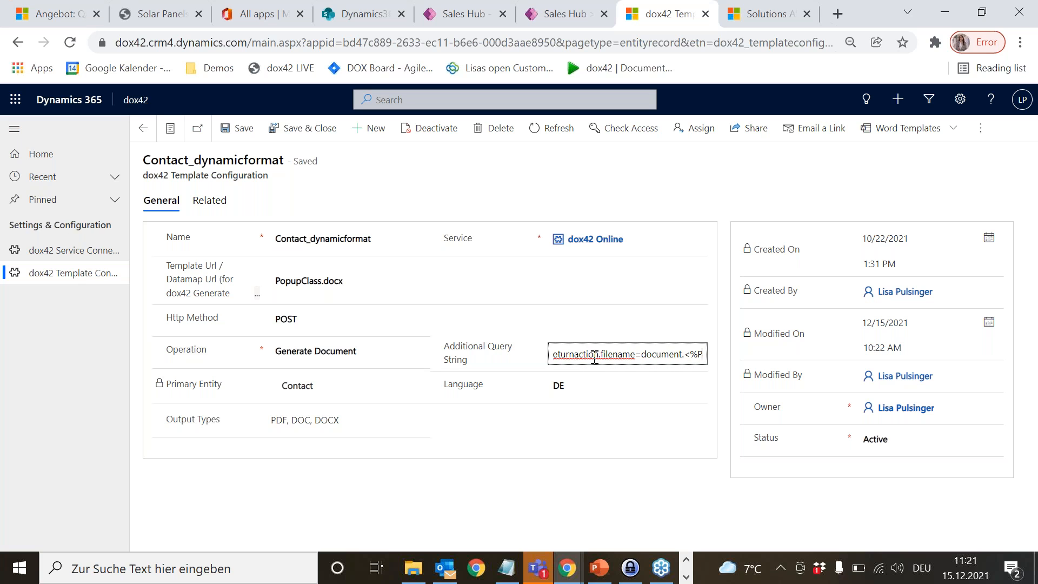
{"action": "type", "text": "arameters.format%>"}
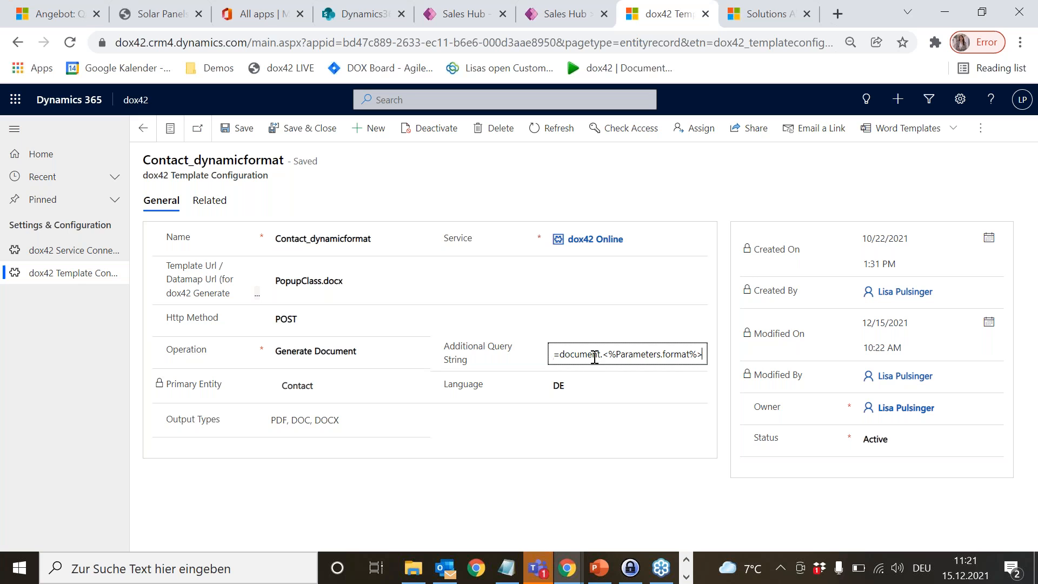
{"action": "left_click", "coordinate": [584, 424]}
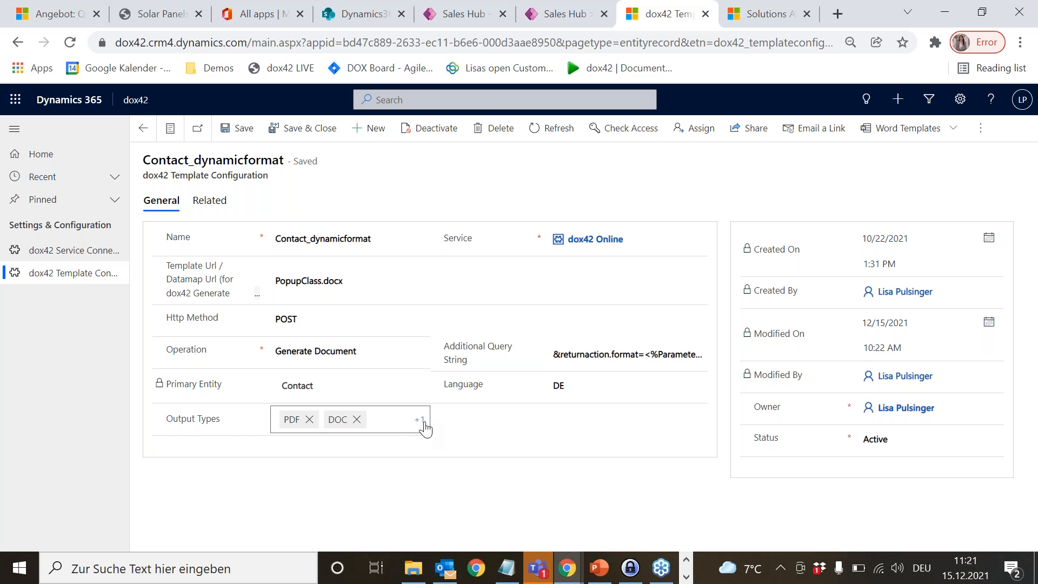
{"action": "left_click", "coordinate": [420, 422]}
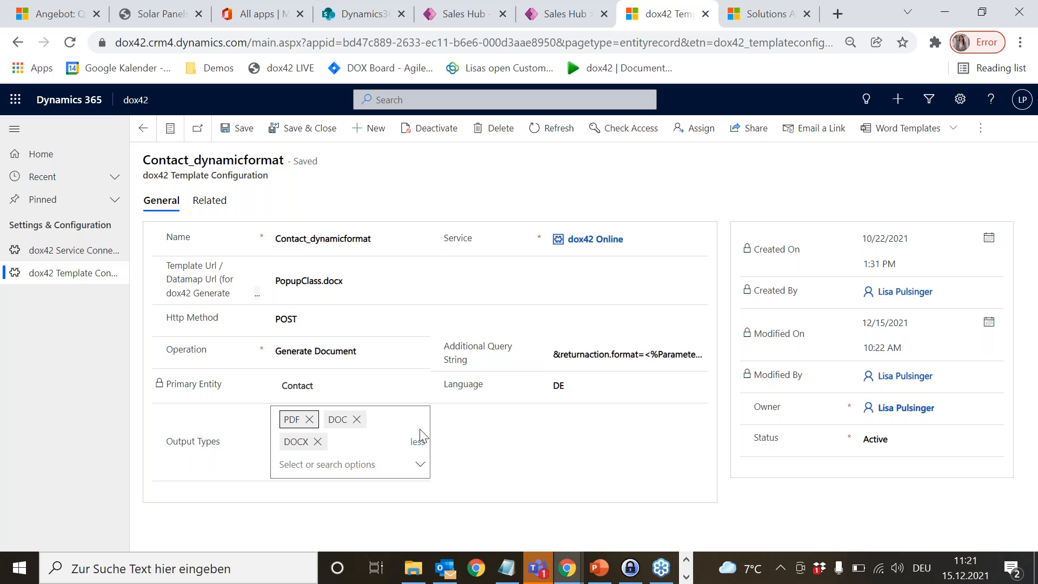
Step: Review the selectable Output Types of the Contact_dynamicformat configuration and save the record
{"action": "left_click", "coordinate": [420, 465]}
{"action": "left_click_drag", "start_coordinate": [422, 396], "coordinate": [423, 420]}
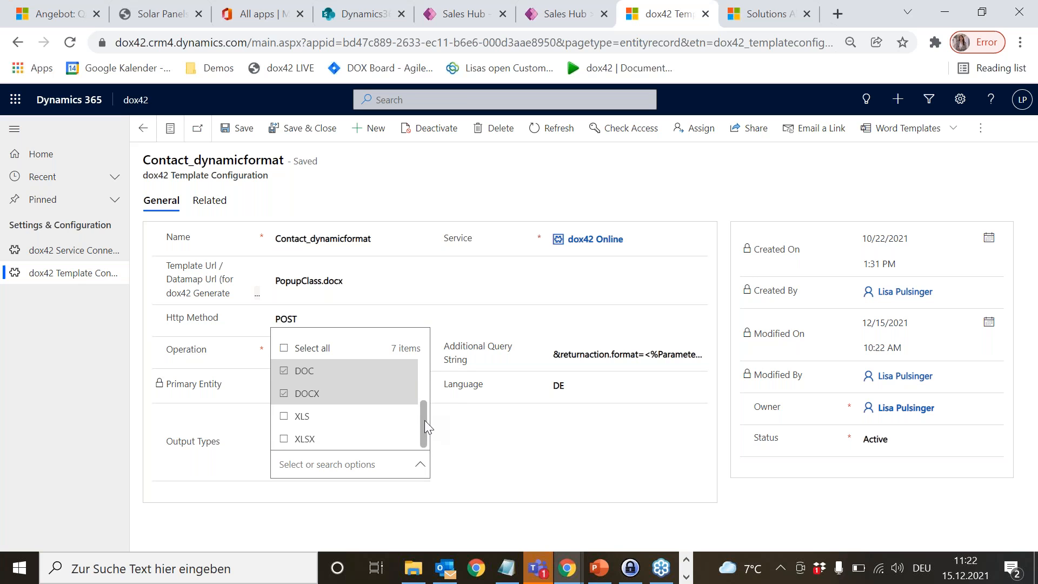
{"action": "left_click", "coordinate": [499, 461]}
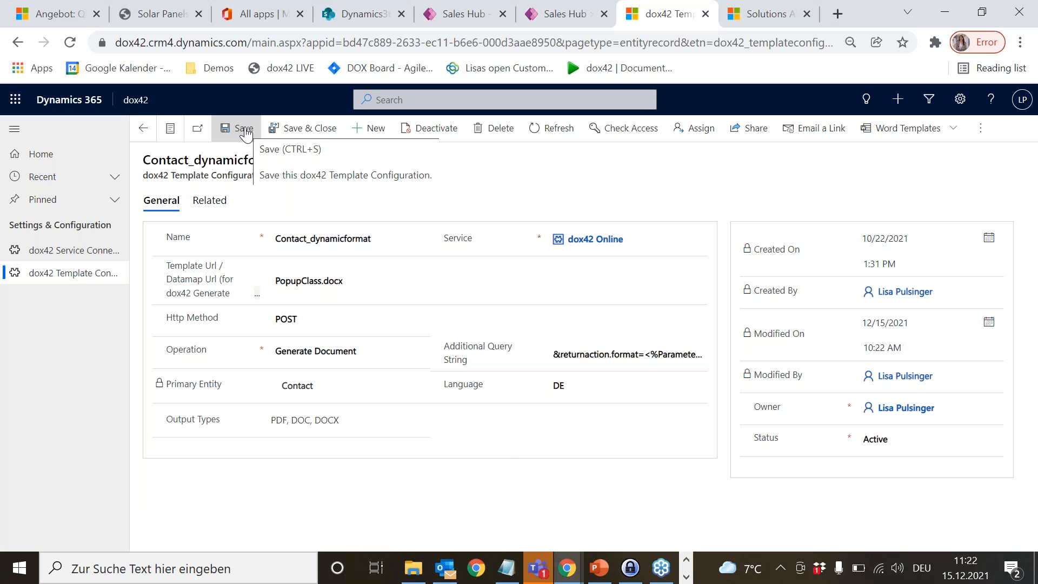
{"action": "left_click", "coordinate": [245, 131]}
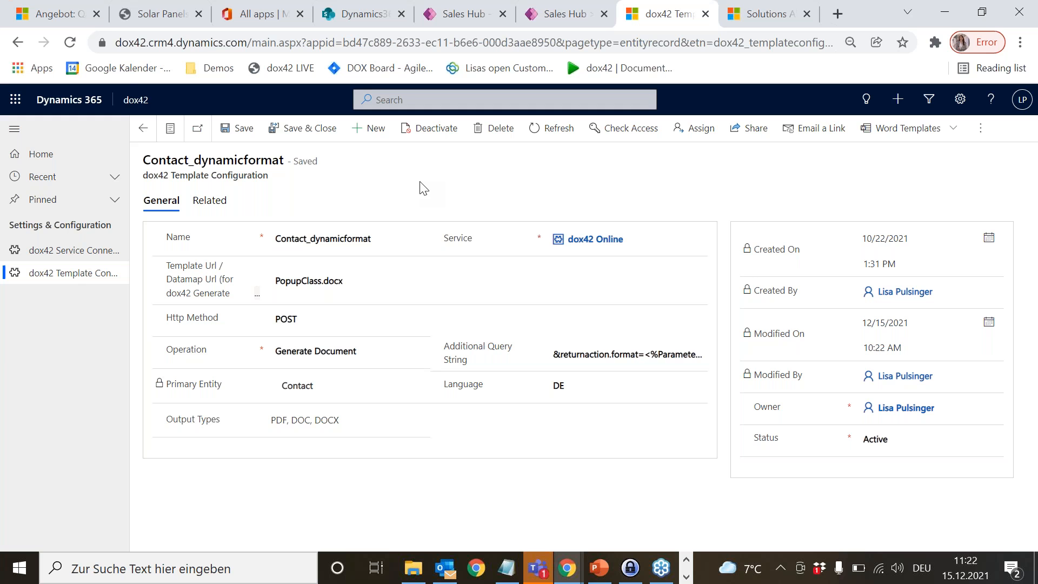
Step: Switch to the Sales Hub app, open the contact record and inspect the dox42 Class EN popup without generating a document
{"action": "left_click", "coordinate": [136, 103]}
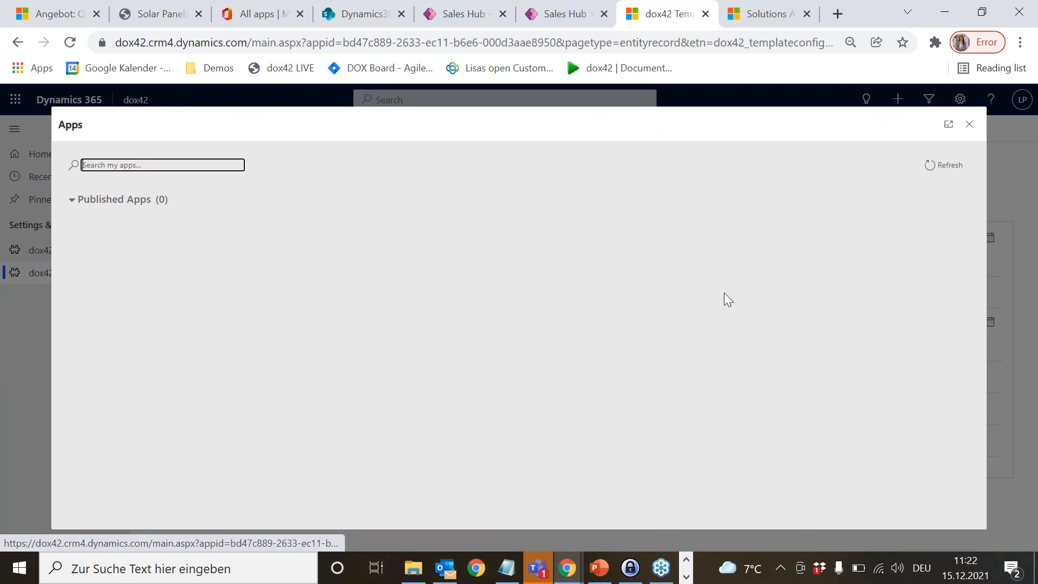
{"action": "scroll", "coordinate": [410, 404], "scroll_direction": "down", "scroll_amount": 1}
{"action": "left_click", "coordinate": [409, 405]}
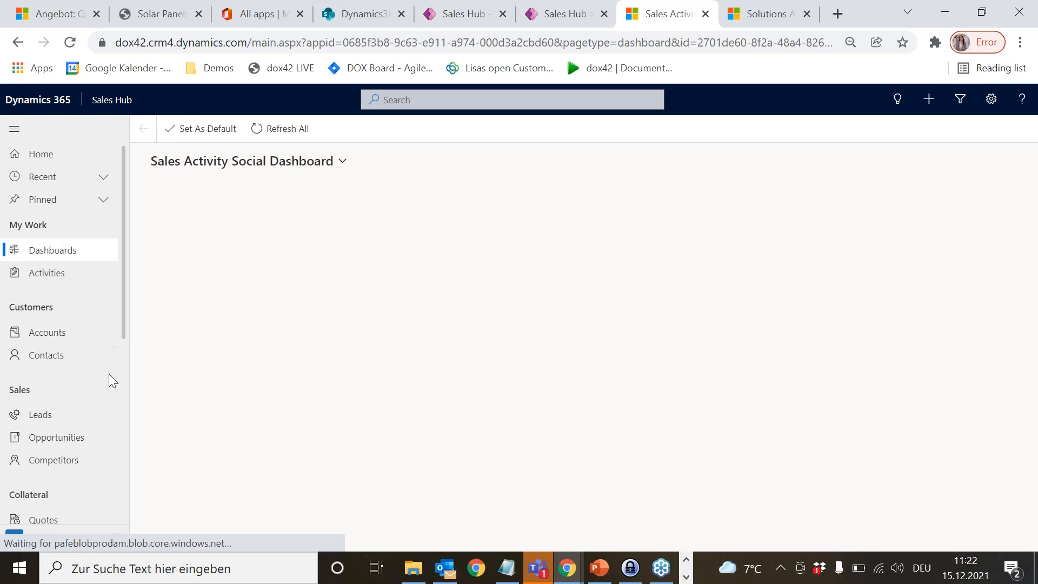
{"action": "left_click", "coordinate": [46, 355]}
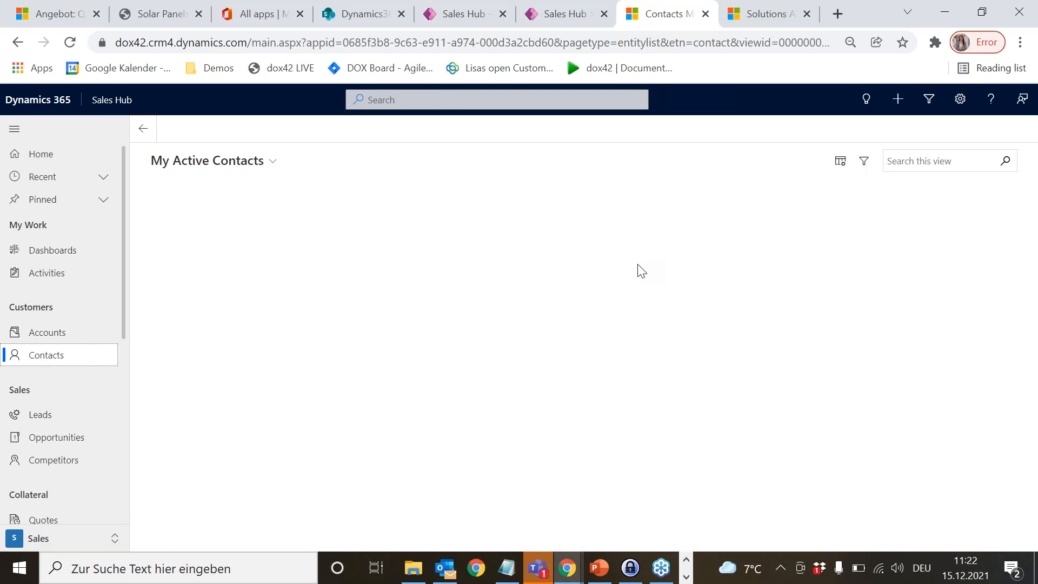
{"action": "left_click", "coordinate": [218, 220]}
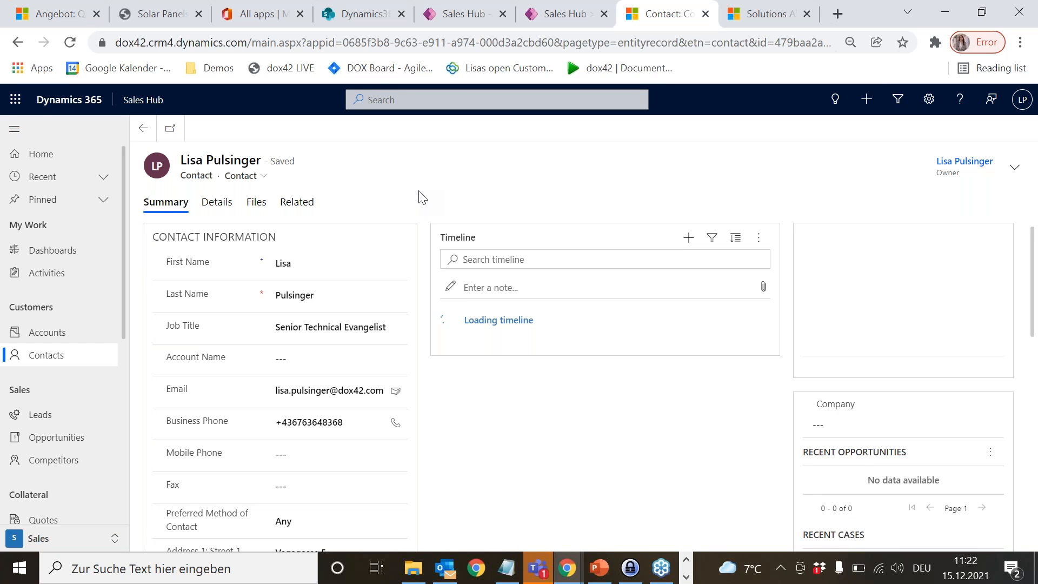
{"action": "left_click", "coordinate": [240, 130]}
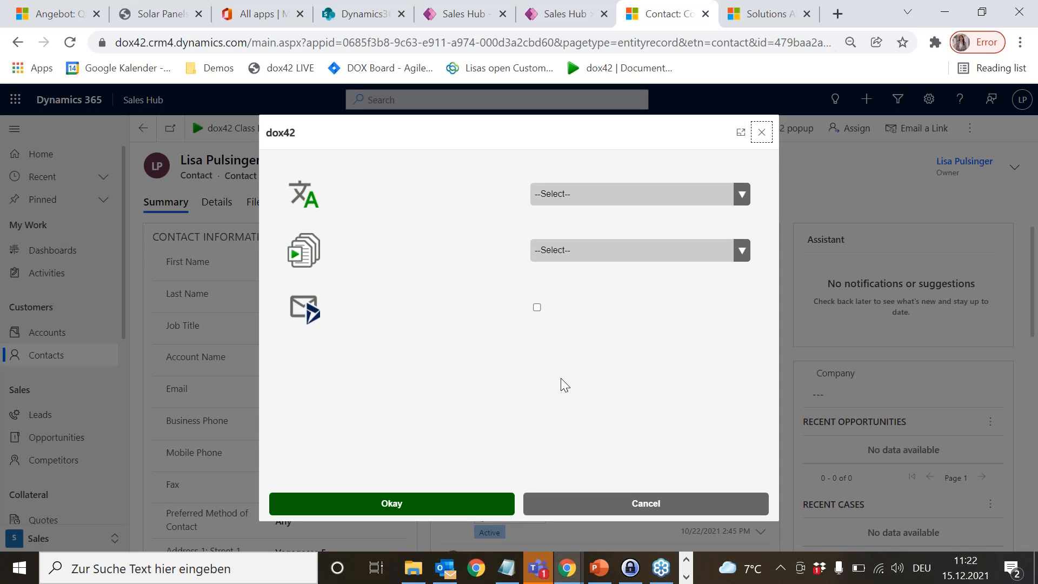
{"action": "left_click", "coordinate": [761, 133]}
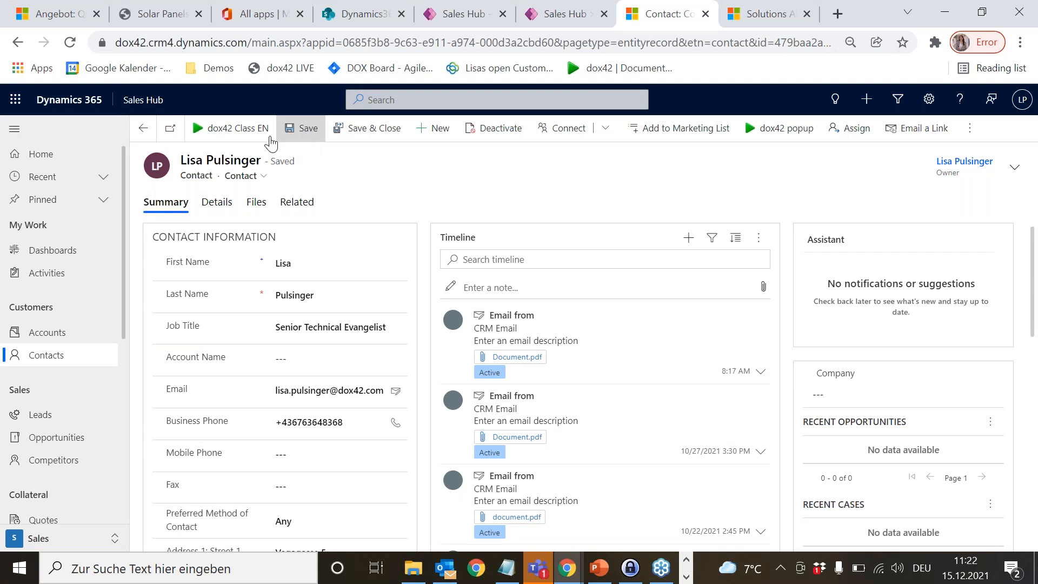
Step: In the Power Apps command designer, set Parameter 1 of dox42 Class EN to dox42_apps/dox42_Popup_Format.htm and save and publish the command
{"action": "left_click", "coordinate": [569, 4]}
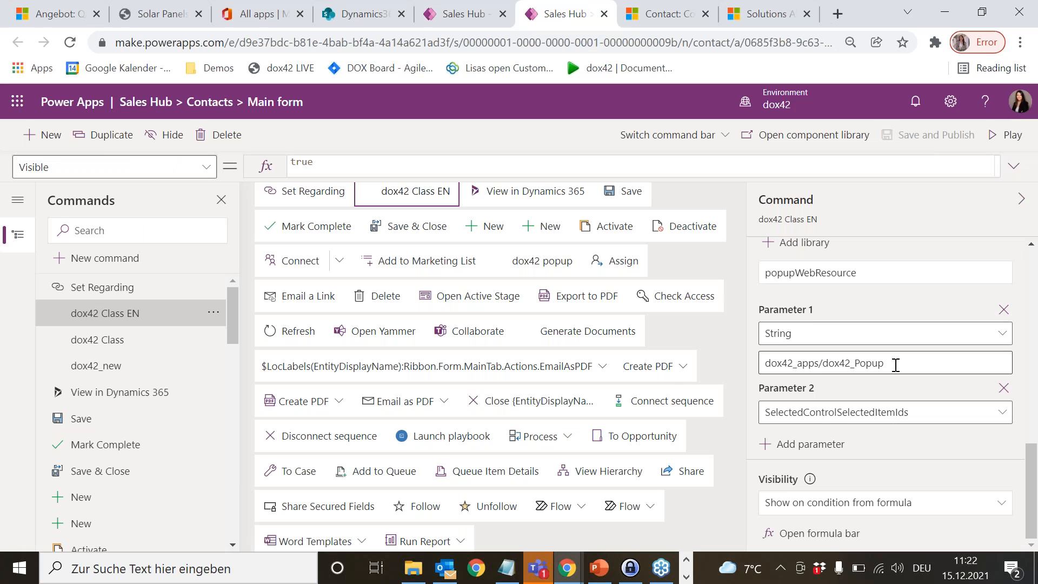
{"action": "key", "text": "alt+Tab"}
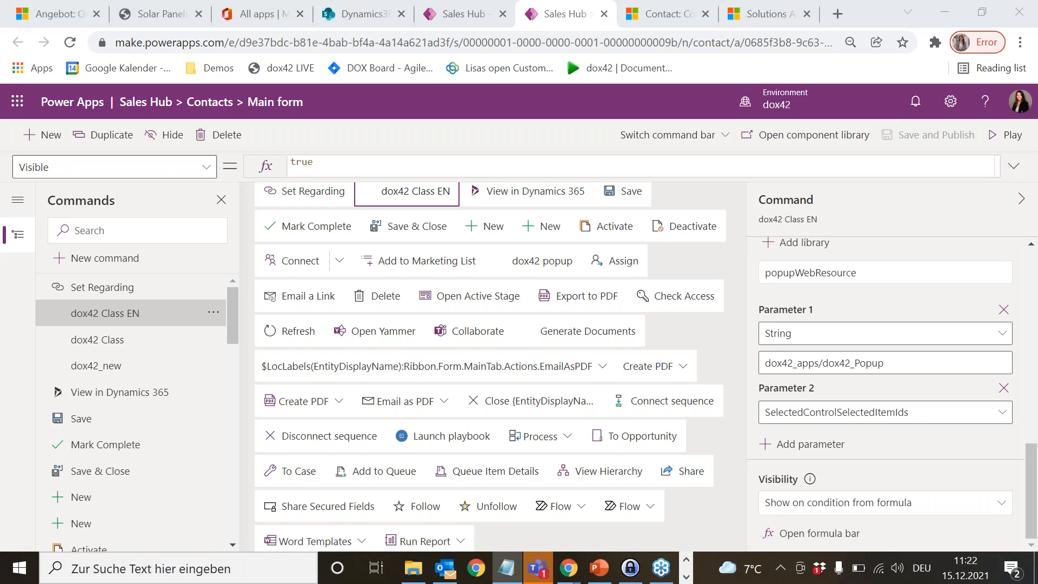
{"action": "left_click", "coordinate": [883, 363]}
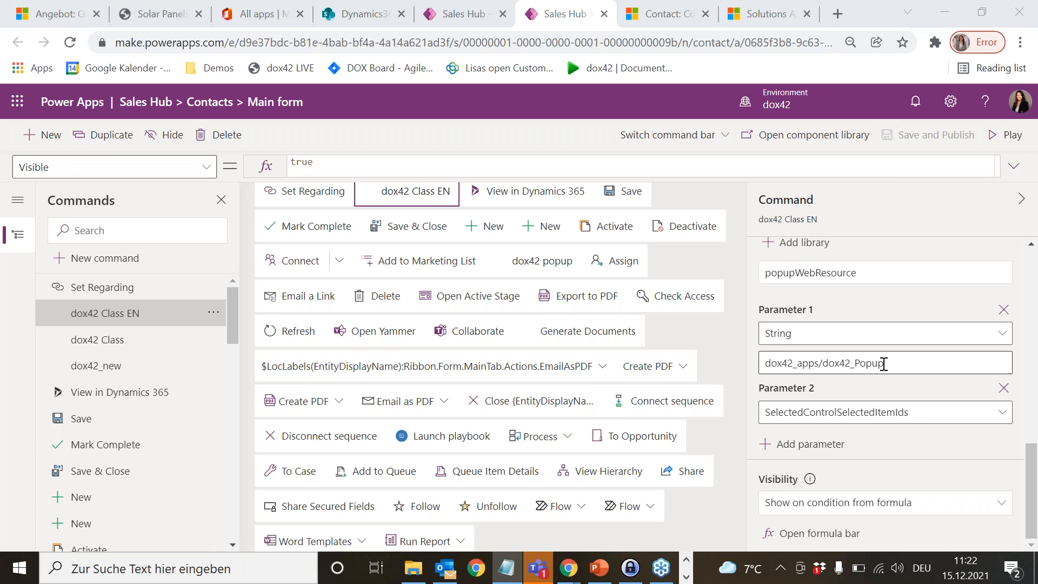
{"action": "key", "text": "ctrl+a"}
{"action": "type", "text": "dox42_apps/dox42_Popup_Format.htm"}
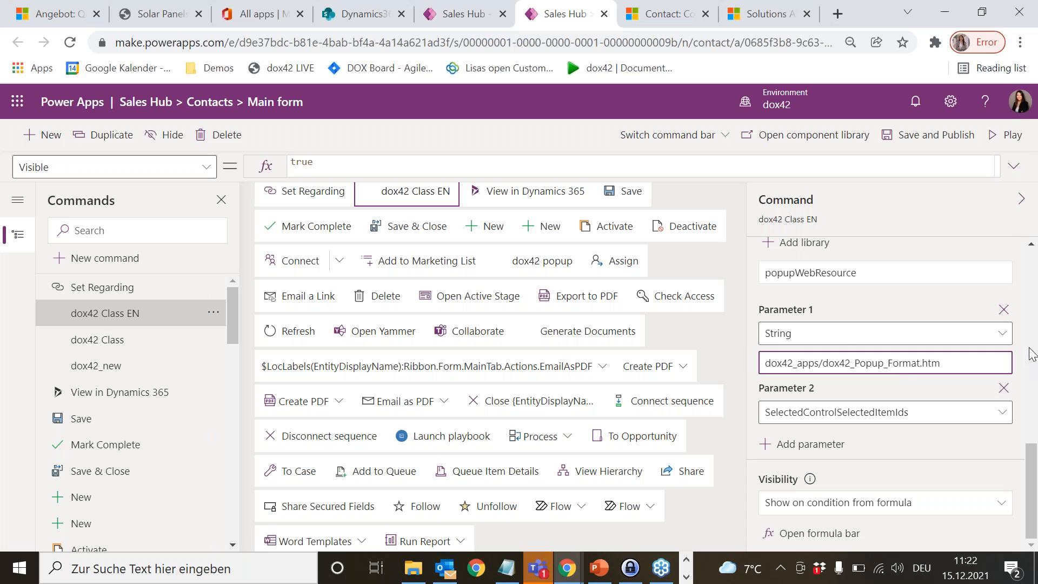
{"action": "left_click", "coordinate": [1032, 351]}
{"action": "left_click", "coordinate": [1031, 352]}
{"action": "left_click_drag", "start_coordinate": [1032, 360], "coordinate": [1032, 499]}
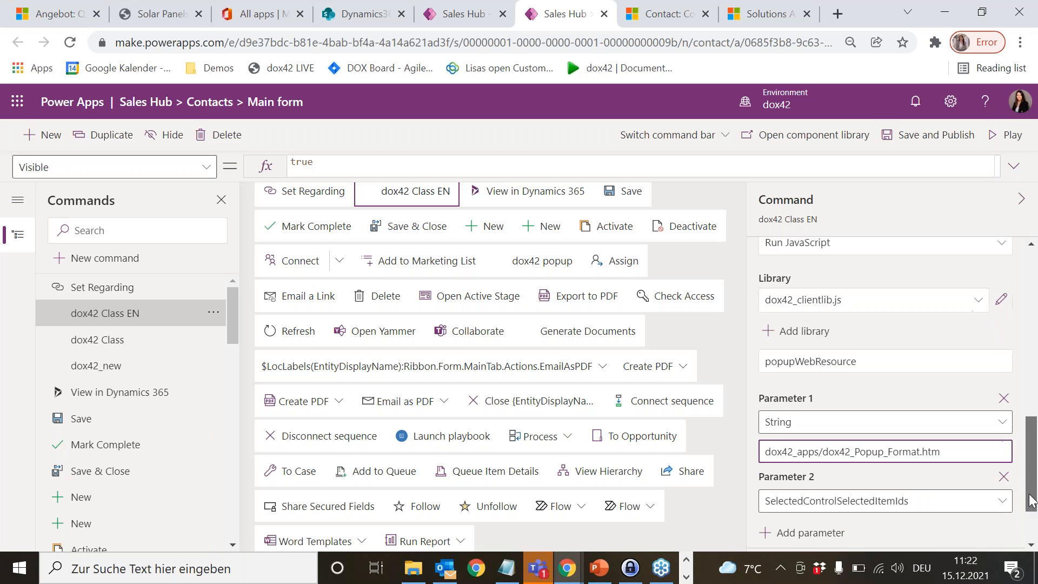
{"action": "scroll", "coordinate": [1026, 386], "scroll_direction": "down", "scroll_amount": 1}
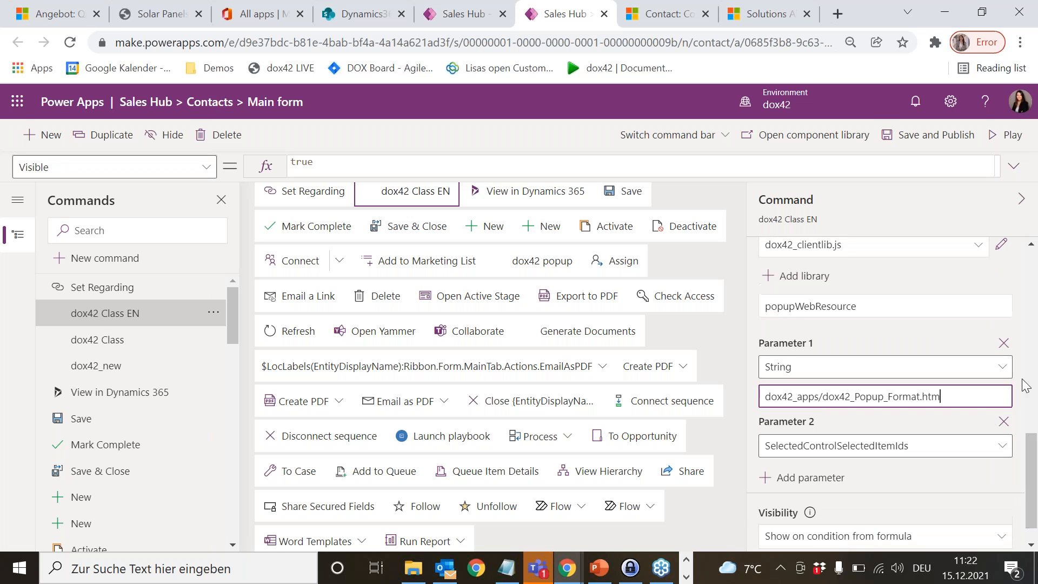
{"action": "left_click", "coordinate": [897, 155]}
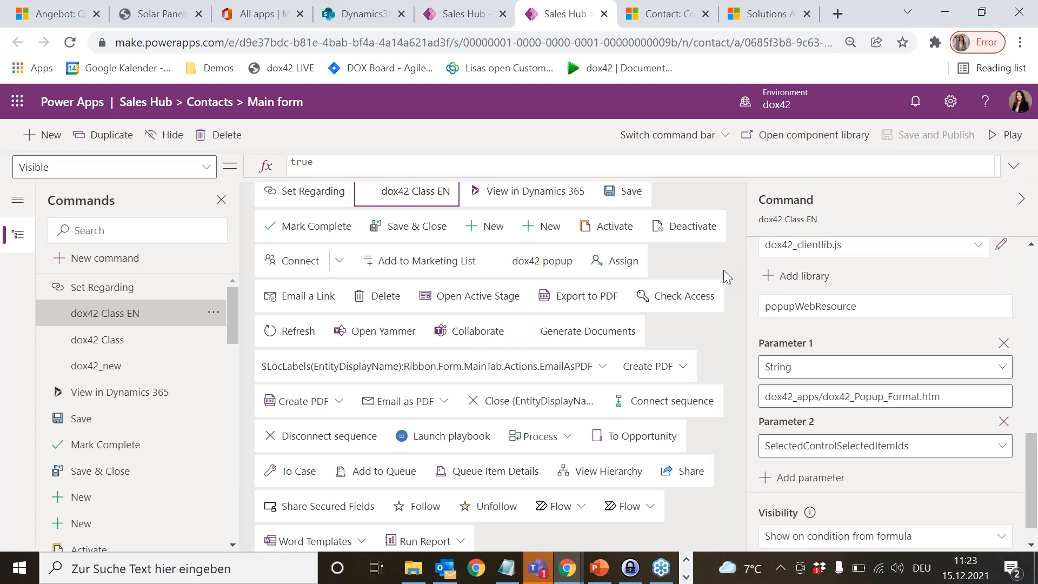
Step: Return to the contact record in Sales Hub, reload it and open the dox42 Class EN popup
{"action": "left_click", "coordinate": [48, 14]}
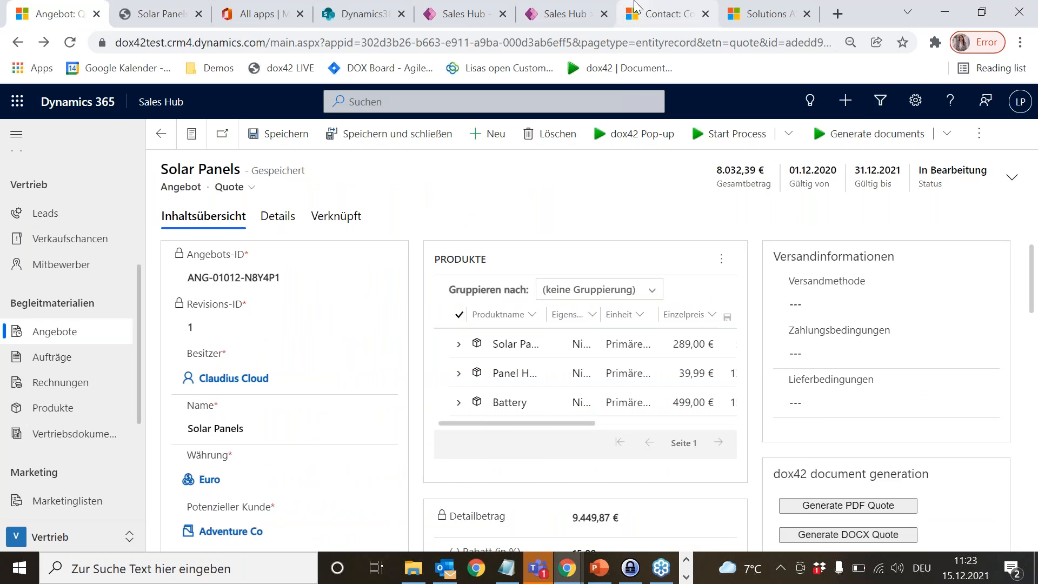
{"action": "left_click", "coordinate": [665, 13]}
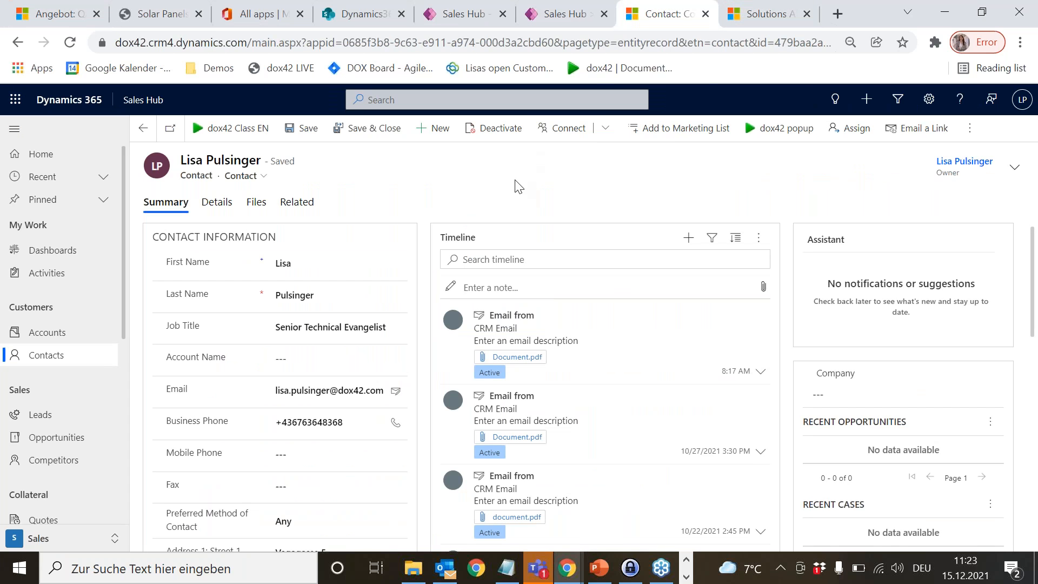
{"action": "key", "text": "F5"}
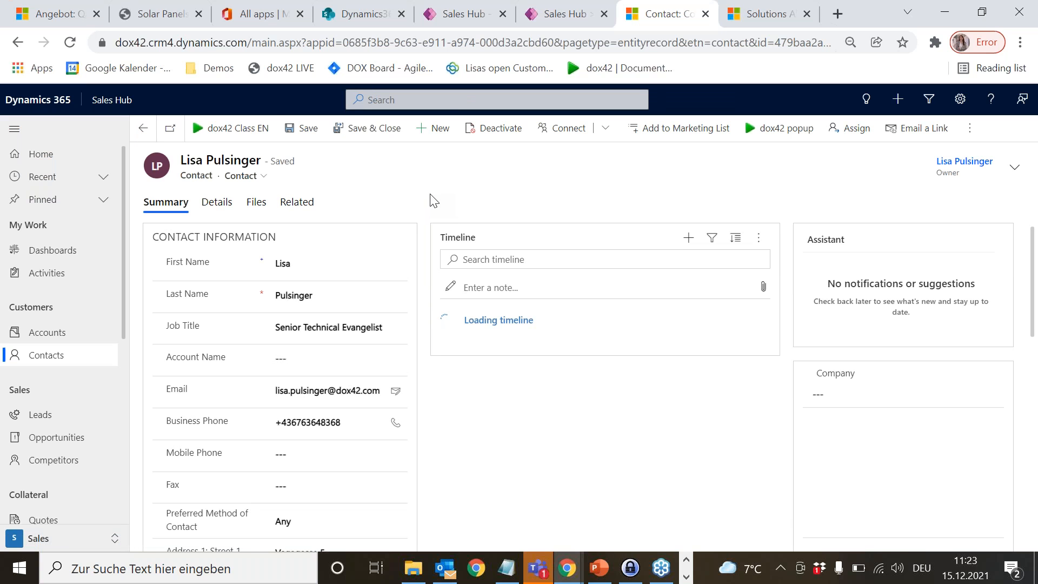
{"action": "left_click", "coordinate": [262, 133]}
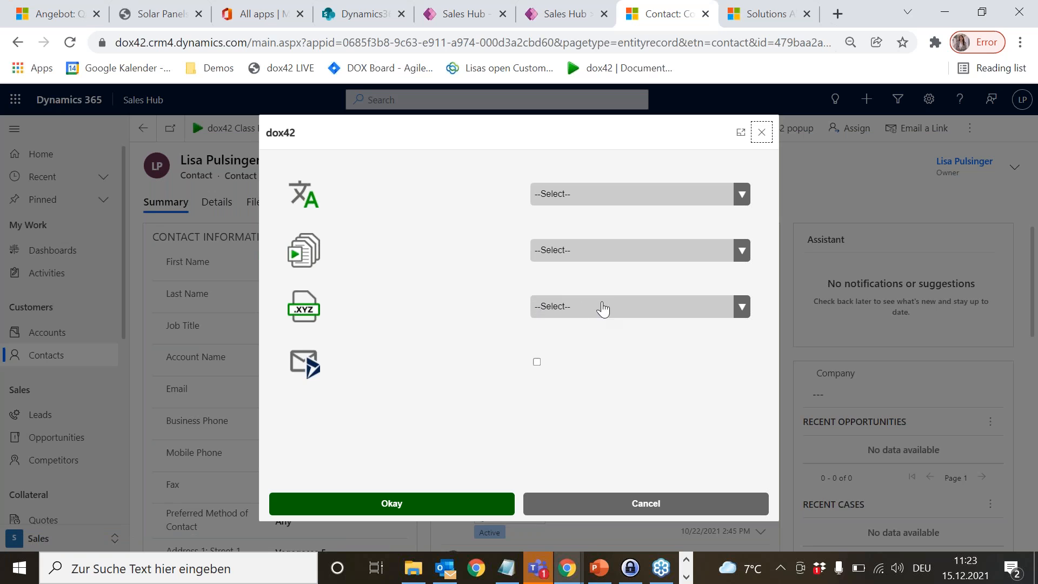
Step: Choose language EN and template Contactdocument_Class in the popup, try to pick an output format, and close the popup
{"action": "left_click", "coordinate": [662, 192]}
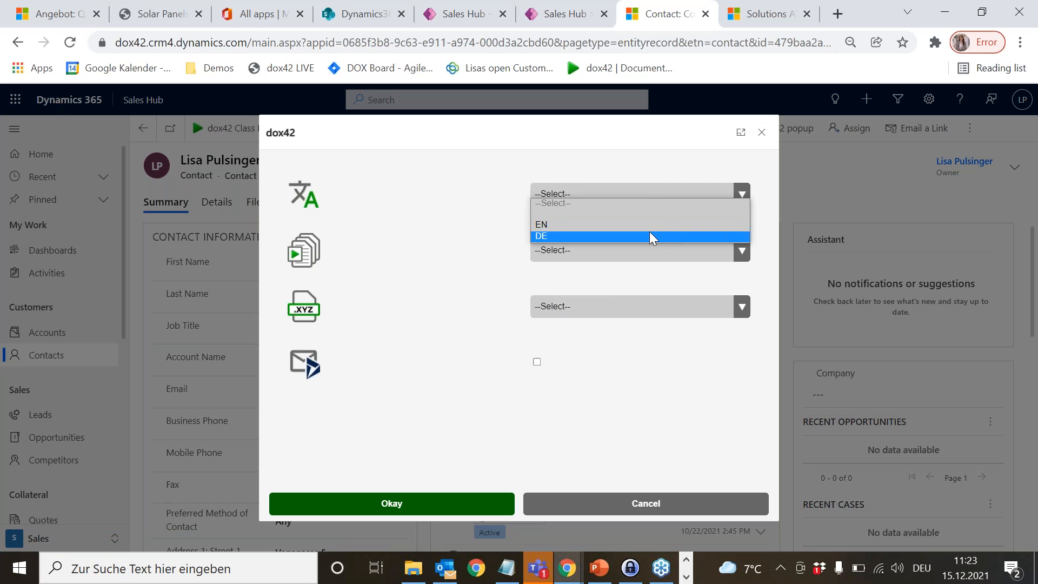
{"action": "left_click", "coordinate": [648, 227]}
{"action": "left_click", "coordinate": [630, 252]}
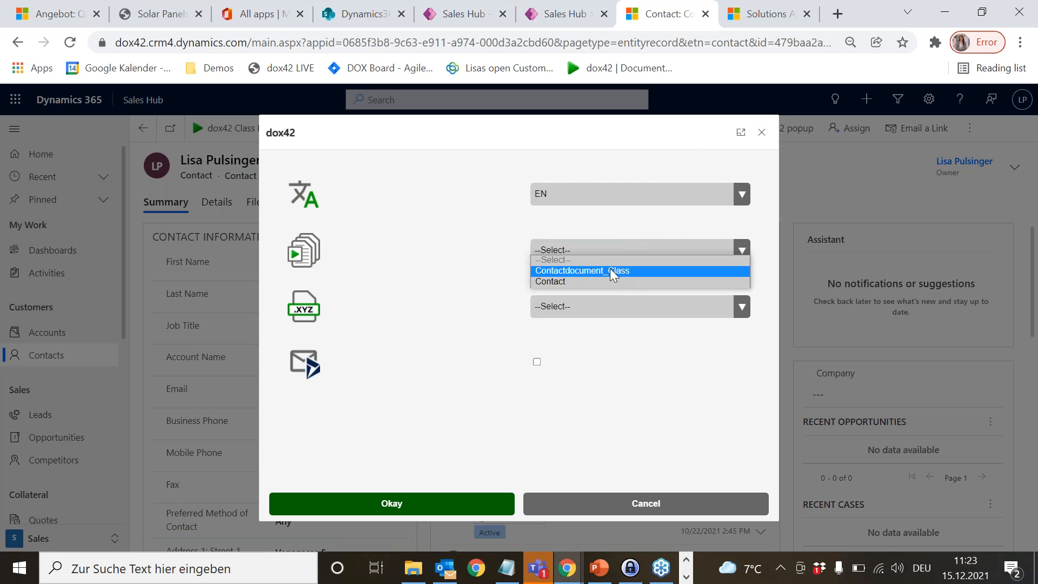
{"action": "left_click", "coordinate": [610, 268]}
{"action": "left_click", "coordinate": [587, 312]}
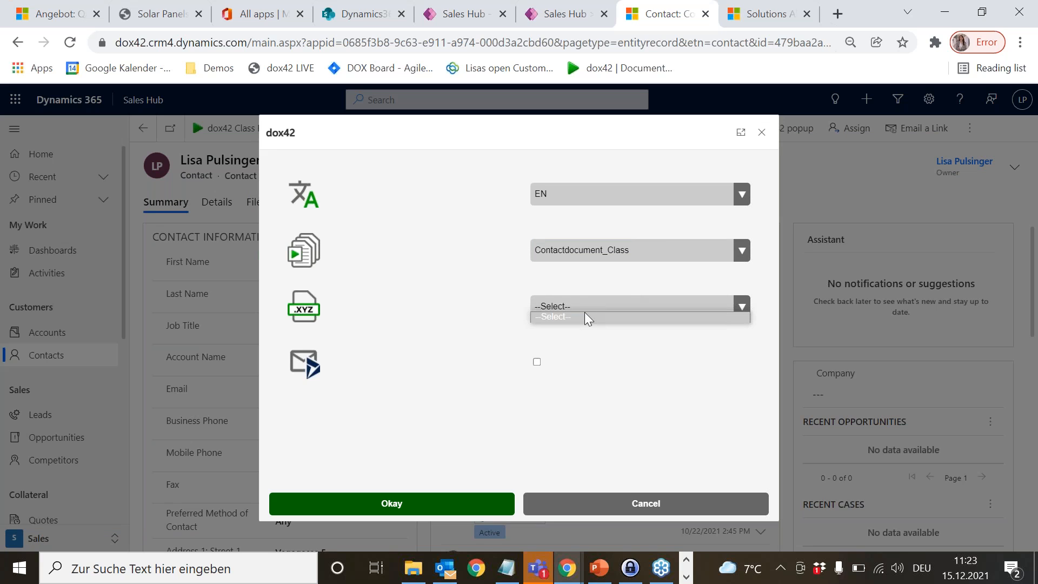
{"action": "left_click", "coordinate": [586, 313]}
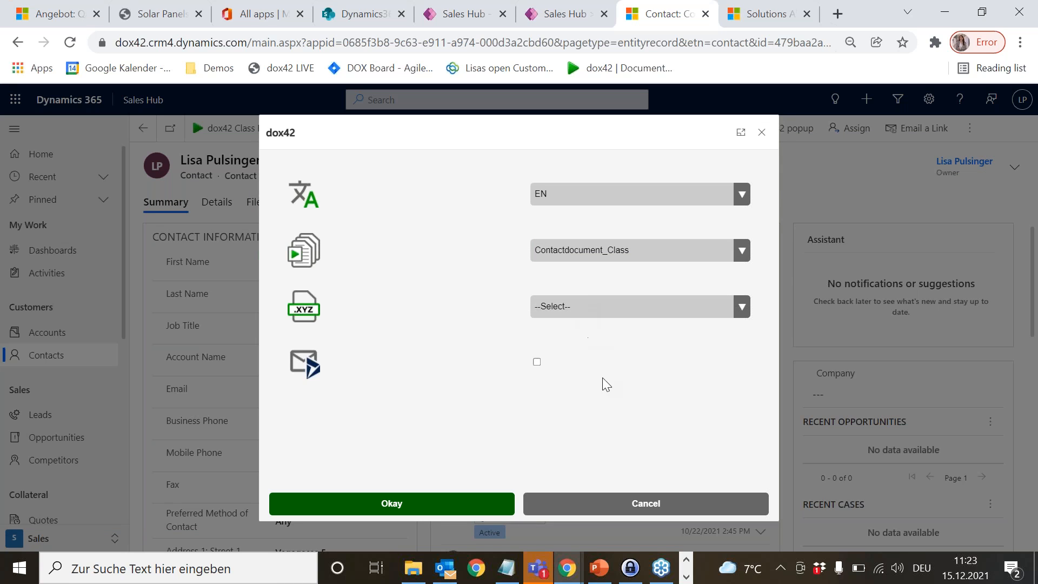
{"action": "left_click", "coordinate": [602, 308]}
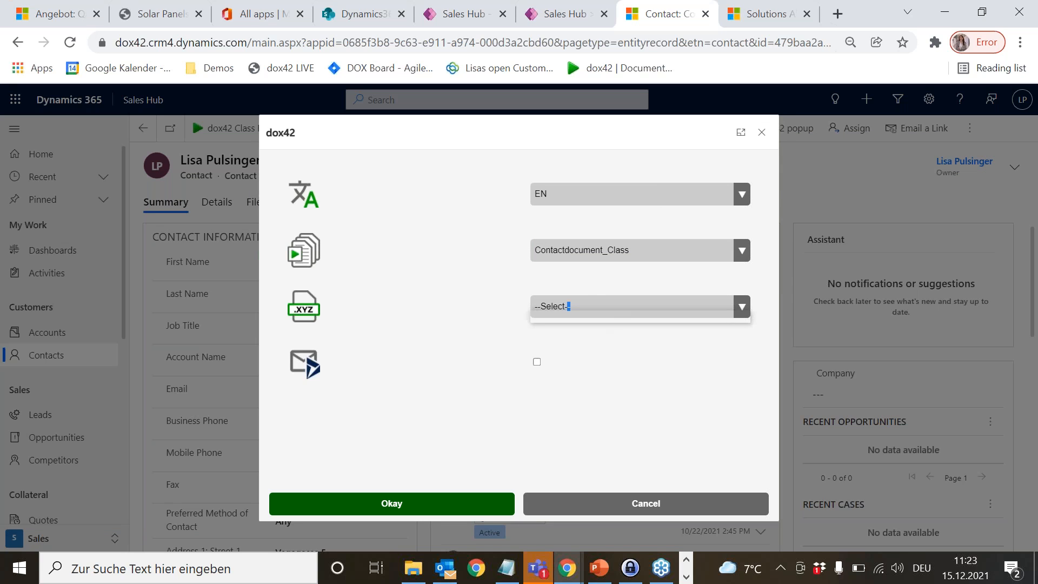
{"action": "left_click", "coordinate": [605, 310]}
{"action": "left_click", "coordinate": [605, 309]}
{"action": "left_click", "coordinate": [605, 308]}
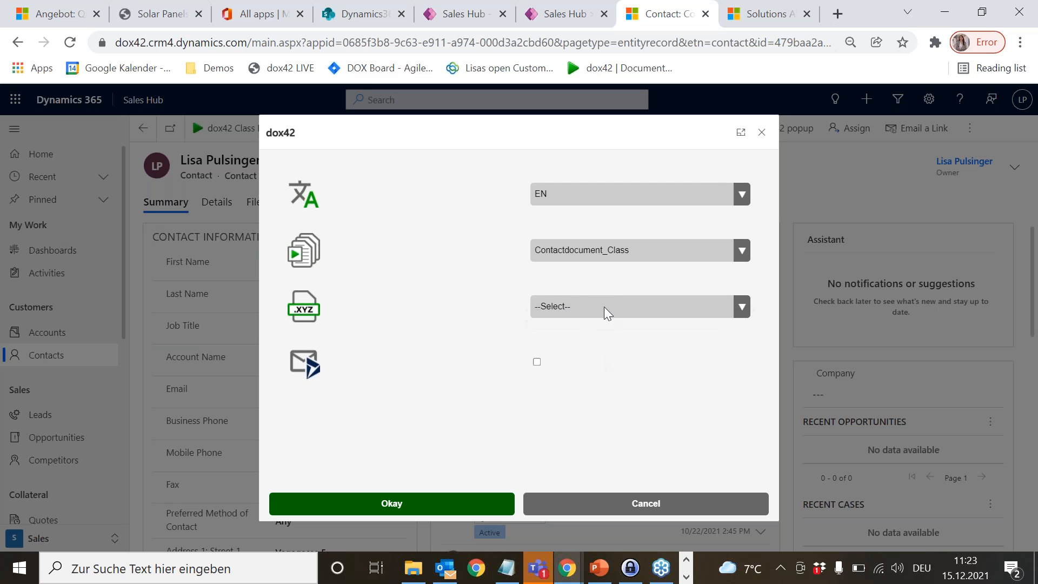
{"action": "left_click", "coordinate": [763, 132]}
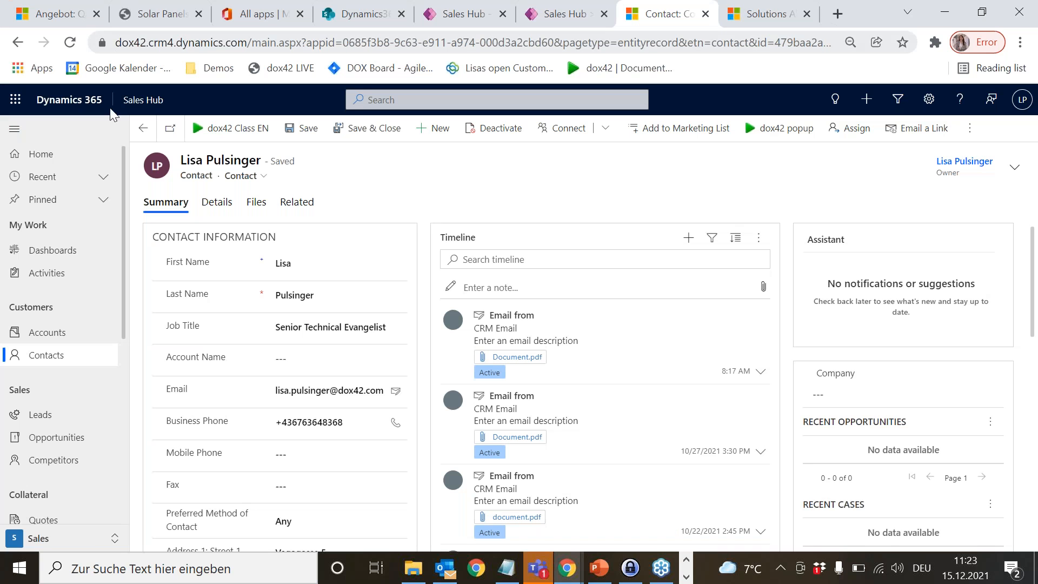
Step: Switch to the dox42 app and compare the Contactdocument_Class and Contact_dynamicformat template configurations, checking their language and output types
{"action": "left_click", "coordinate": [139, 100]}
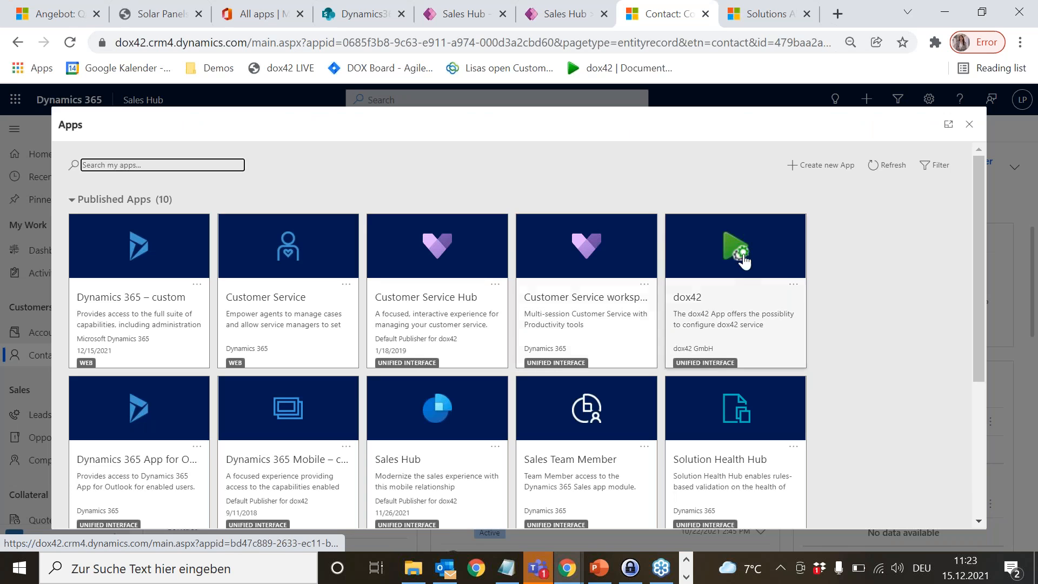
{"action": "left_click", "coordinate": [799, 310]}
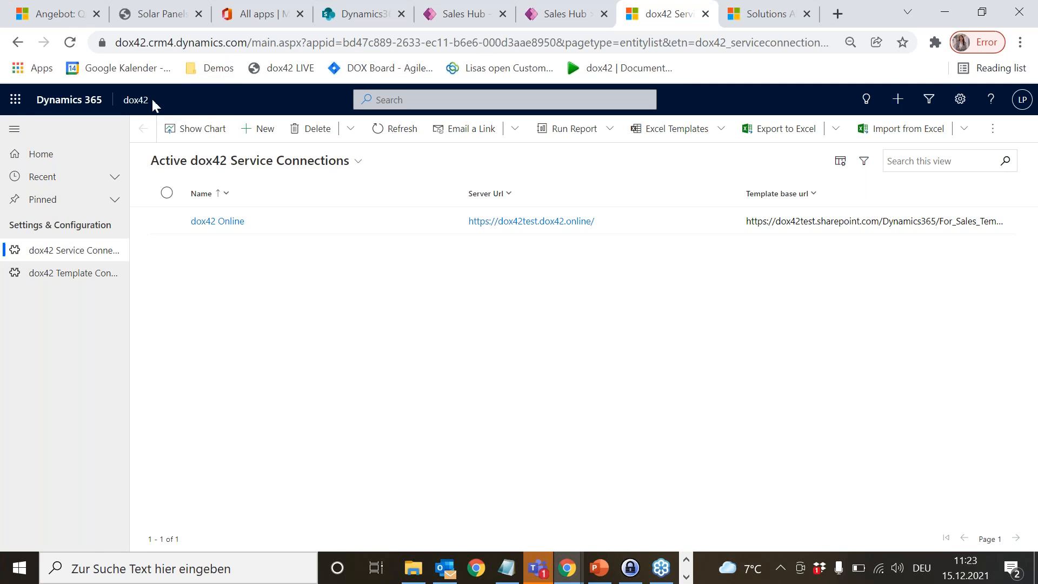
{"action": "left_click", "coordinate": [44, 274]}
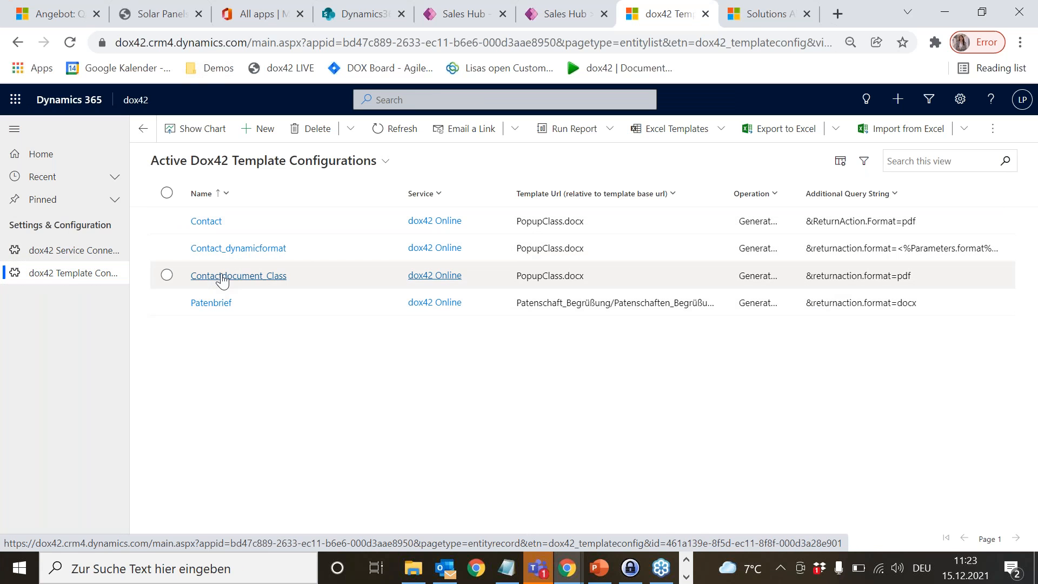
{"action": "left_click", "coordinate": [219, 278]}
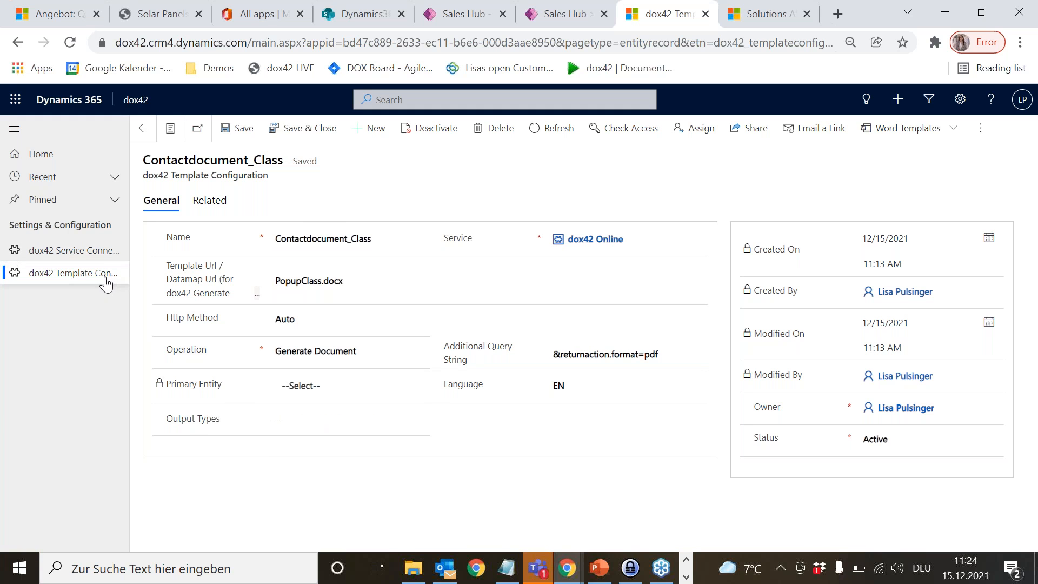
{"action": "left_click", "coordinate": [142, 128]}
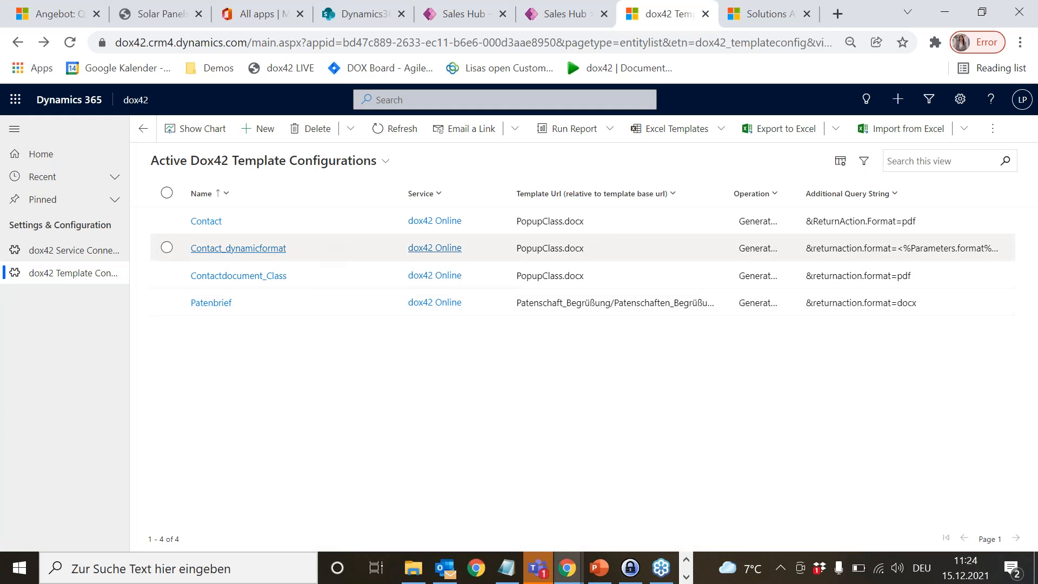
{"action": "left_click", "coordinate": [242, 248]}
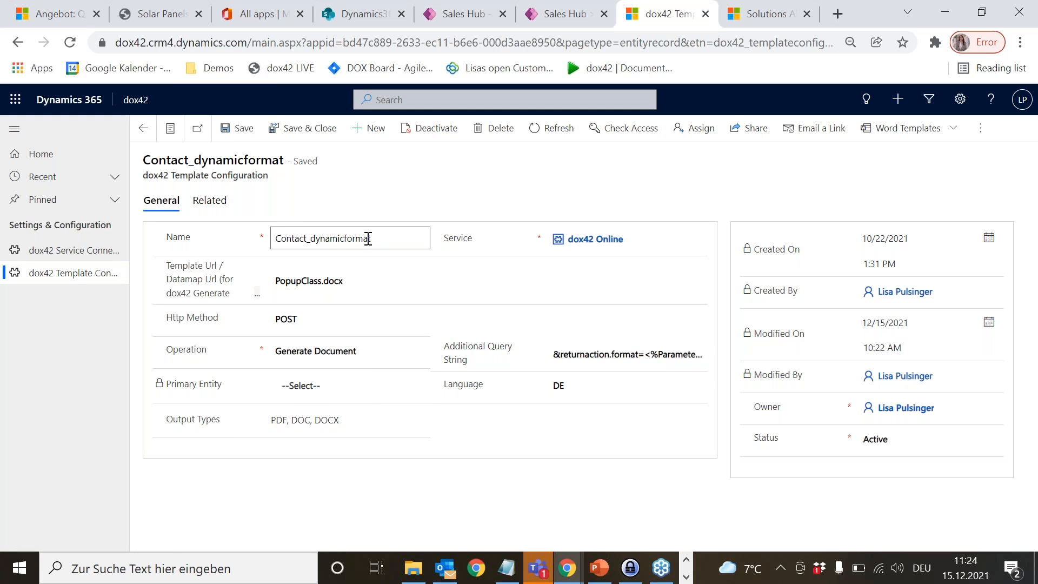
Step: Switch to Sales Hub, open the presenter's contact record, reload it and open the dox42 Class EN popup
{"action": "left_click", "coordinate": [135, 99]}
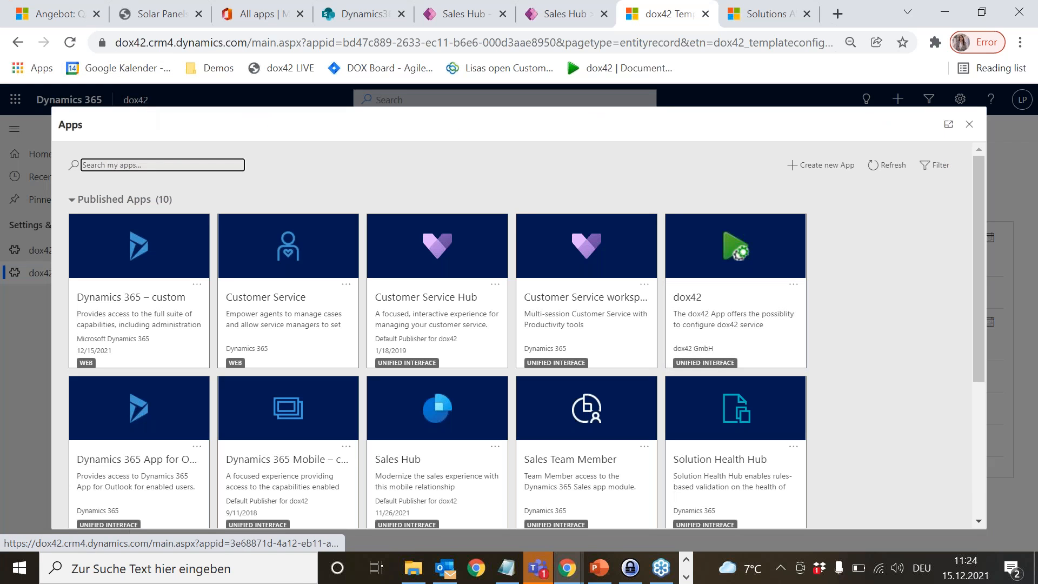
{"action": "left_click", "coordinate": [435, 412]}
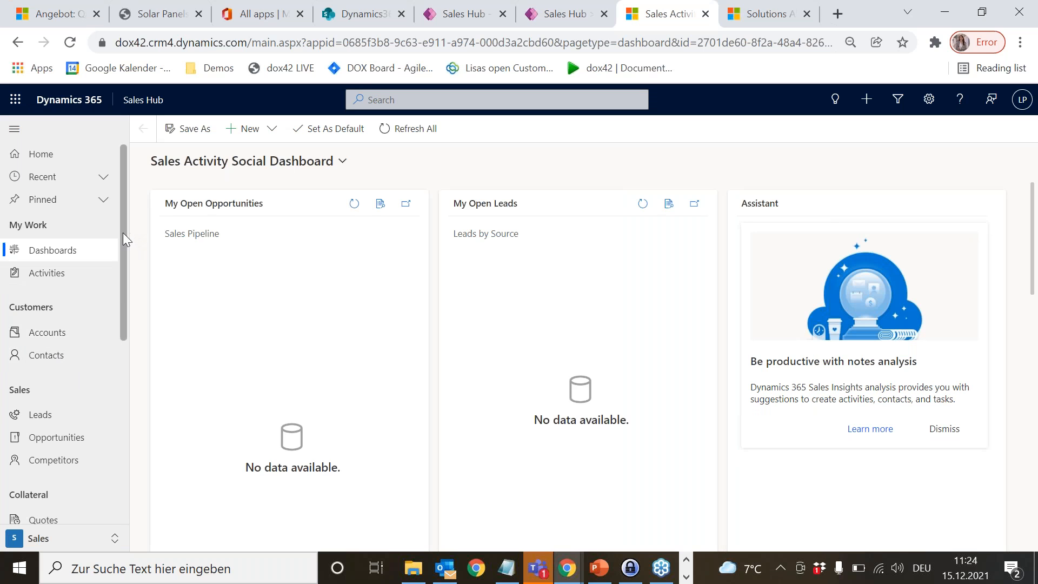
{"action": "left_click", "coordinate": [54, 357]}
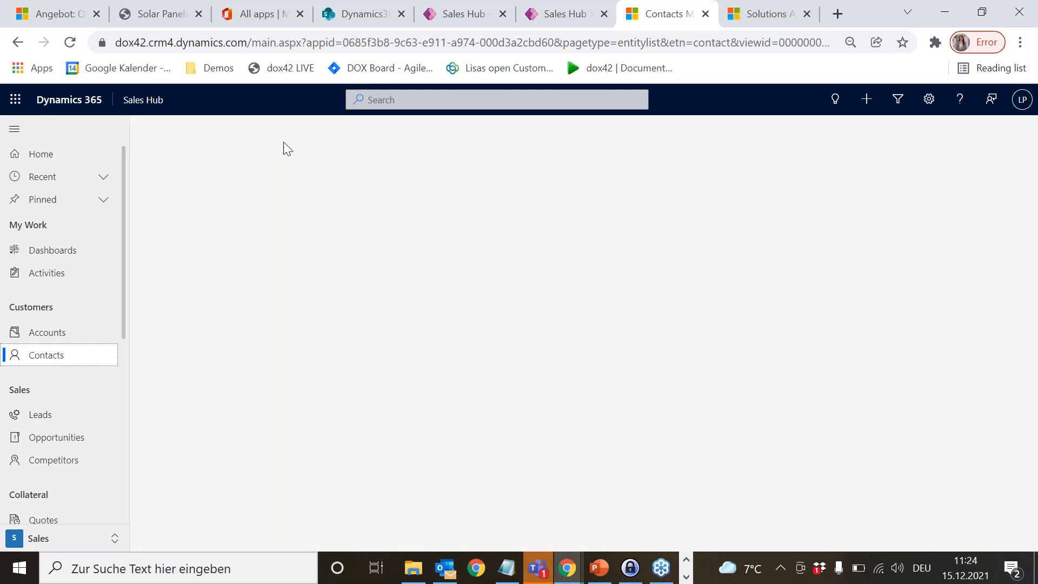
{"action": "left_click", "coordinate": [216, 220]}
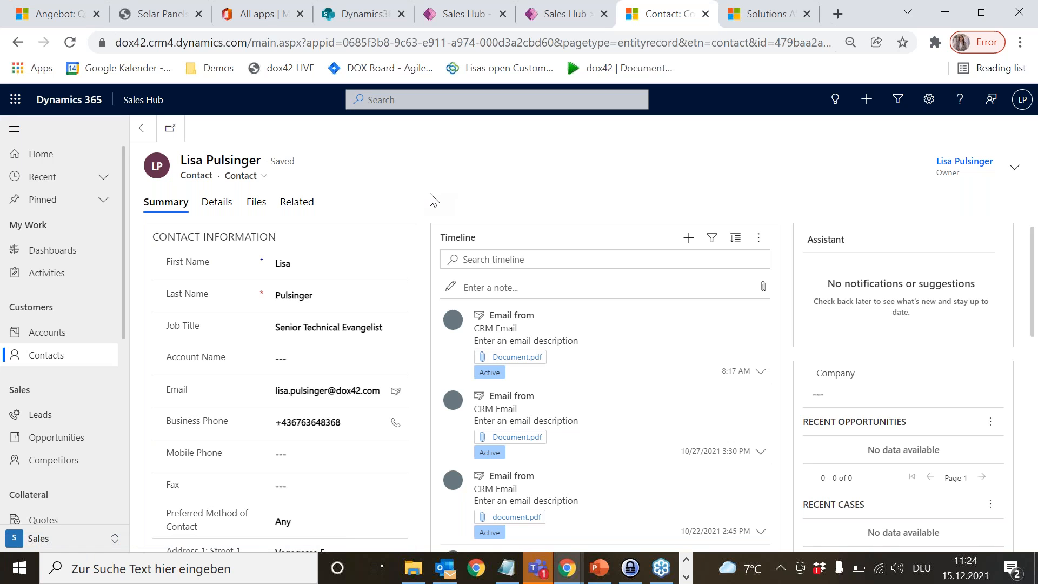
{"action": "key", "text": "F5"}
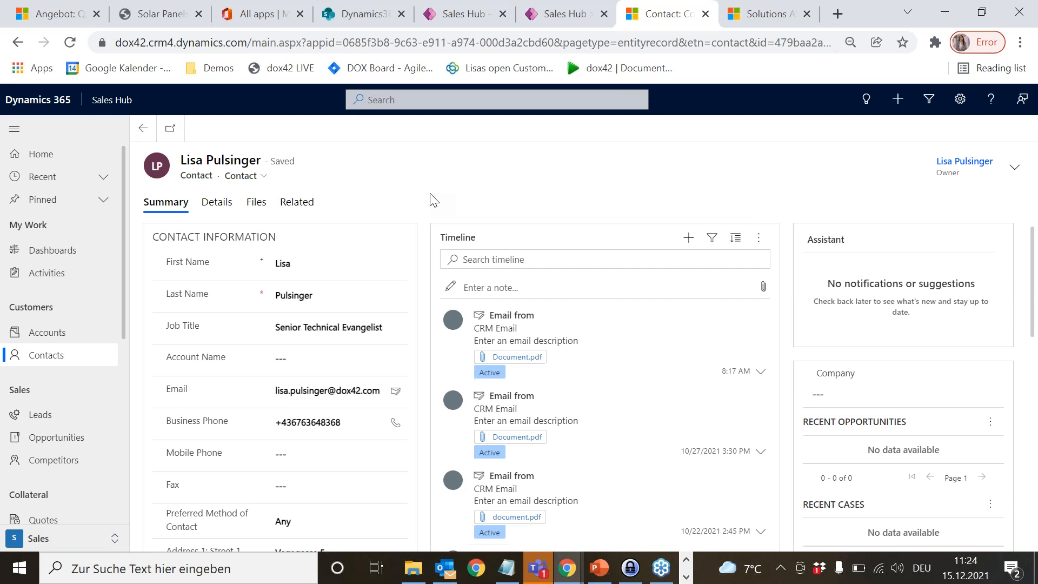
{"action": "left_click", "coordinate": [212, 128]}
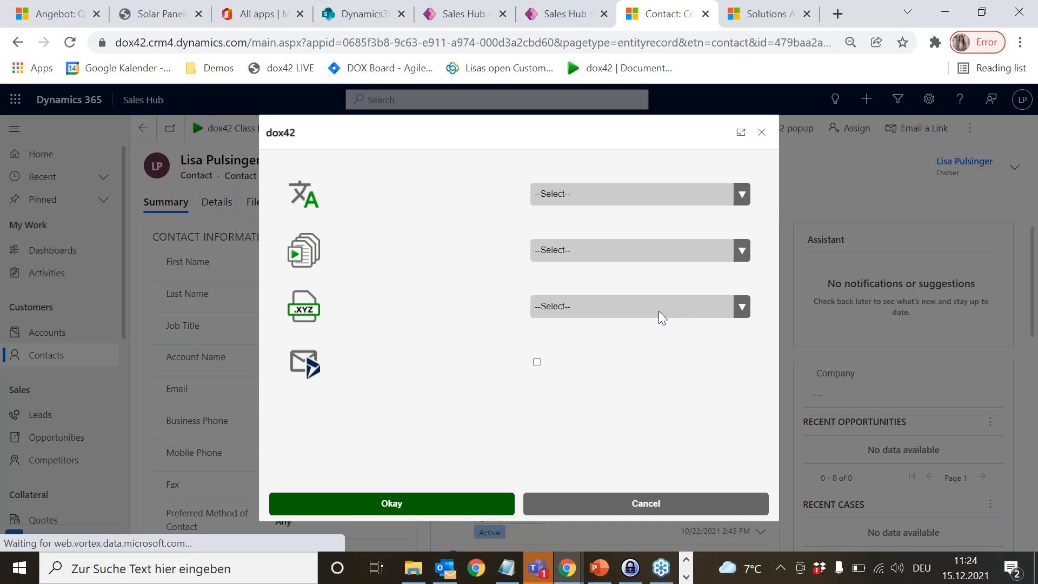
Step: Generate the document from the Contact_dynamicformat template with PDF as output format and open the downloaded file
{"action": "left_click", "coordinate": [630, 252]}
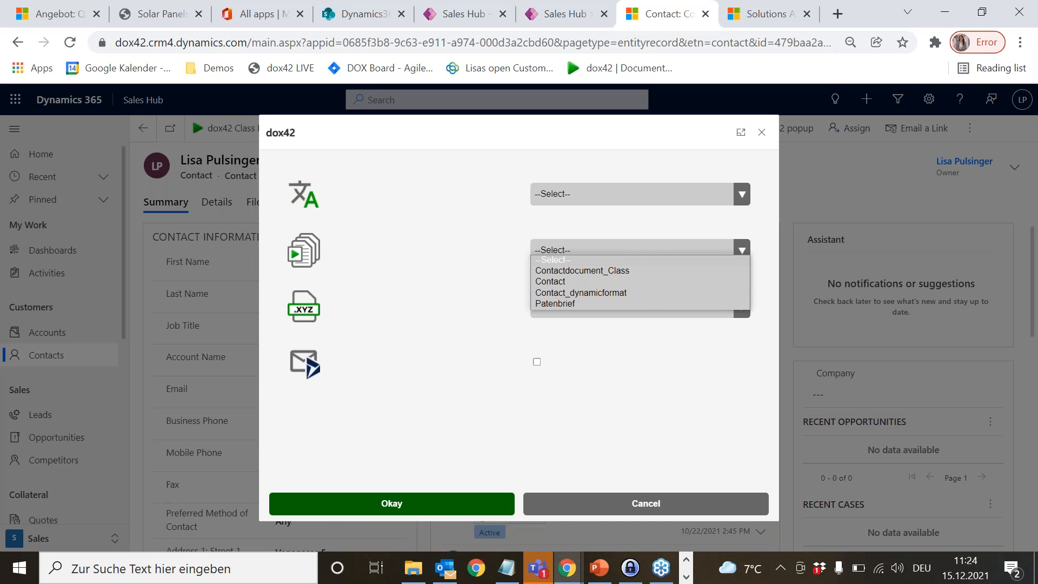
{"action": "left_click", "coordinate": [611, 296]}
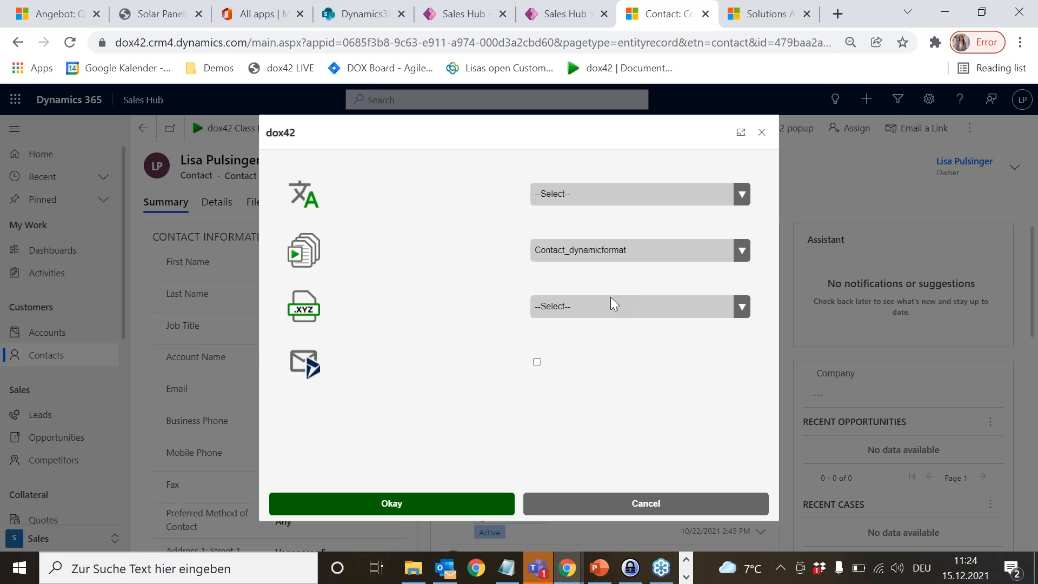
{"action": "left_click", "coordinate": [611, 297]}
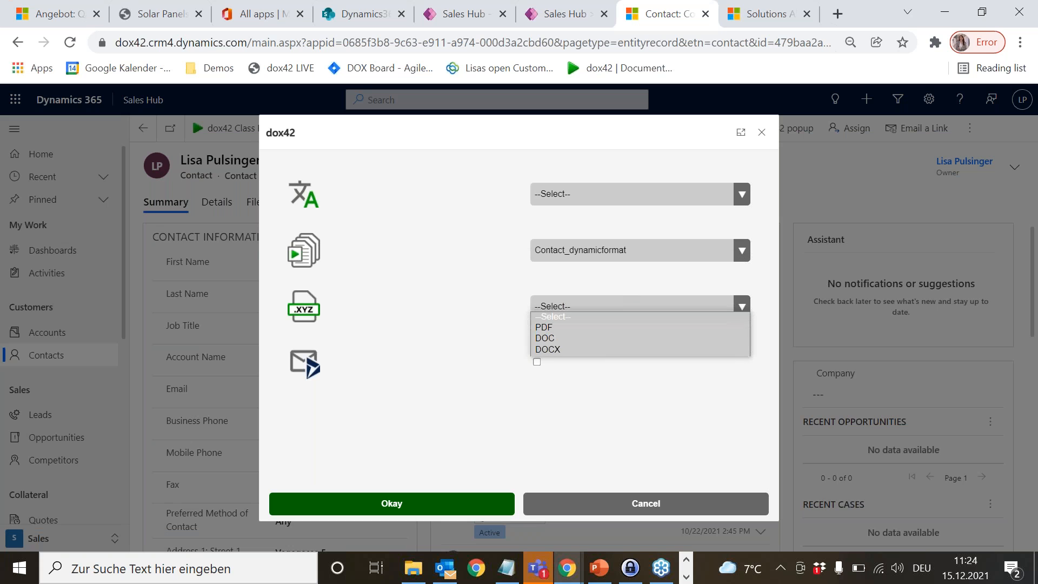
{"action": "left_click", "coordinate": [593, 327]}
{"action": "left_click", "coordinate": [390, 508]}
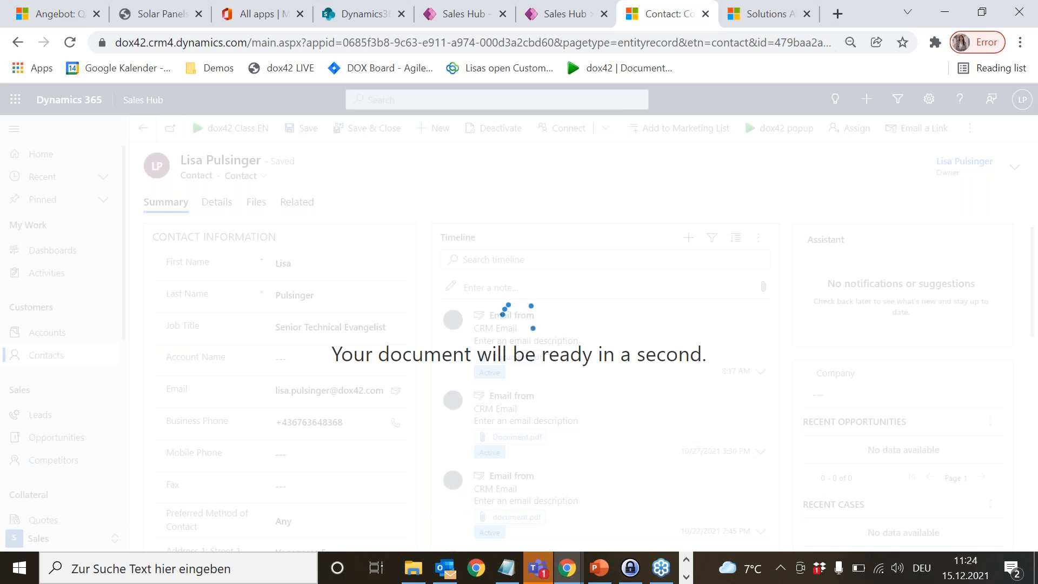
{"action": "left_click", "coordinate": [131, 540]}
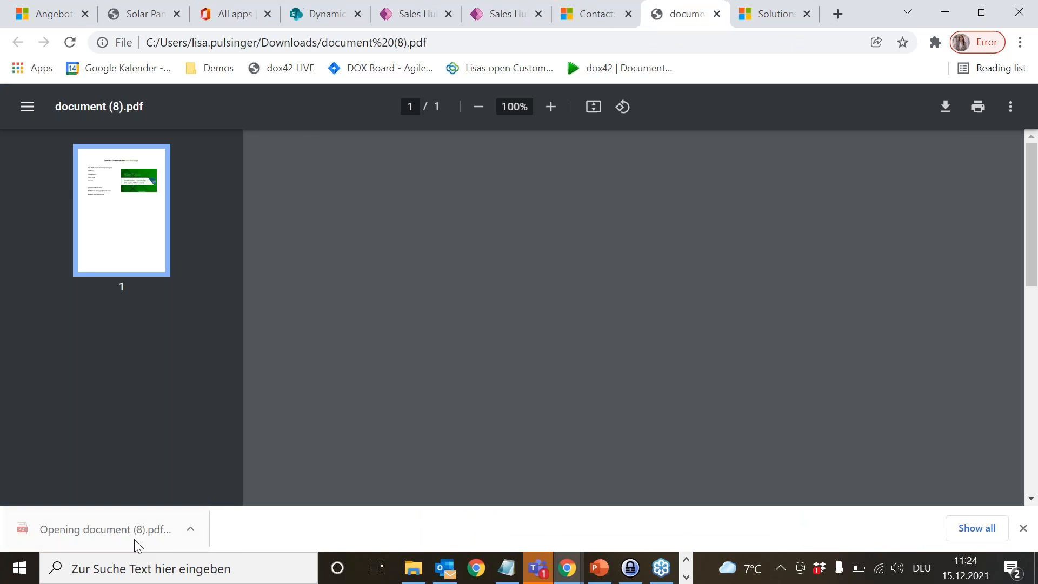
Step: Return to the contact, generate Contact_dynamicformat as DOCX with the CRM email option enabled, and open the document attached to the email
{"action": "left_click", "coordinate": [594, 11]}
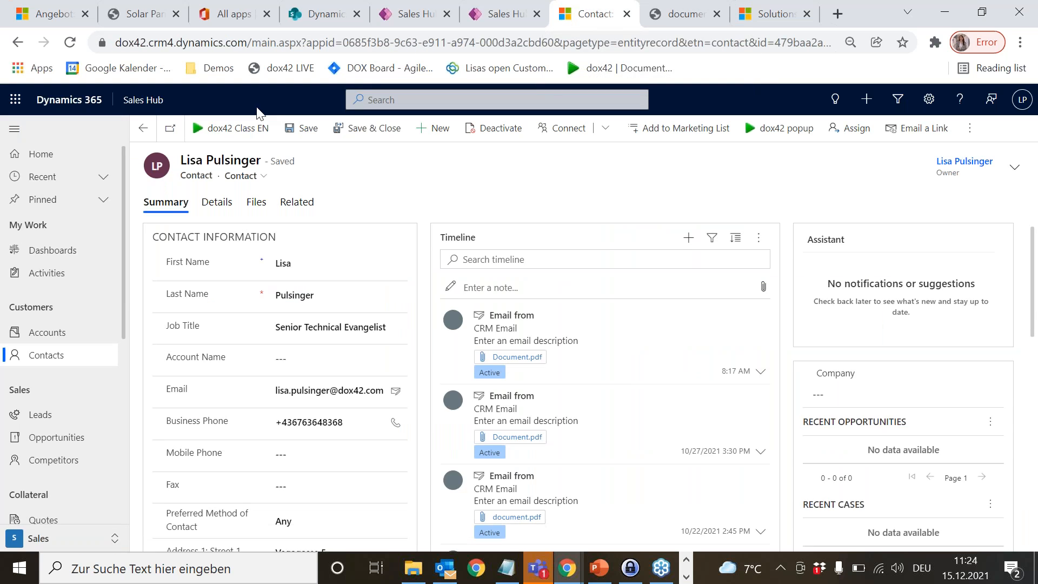
{"action": "left_click", "coordinate": [225, 128]}
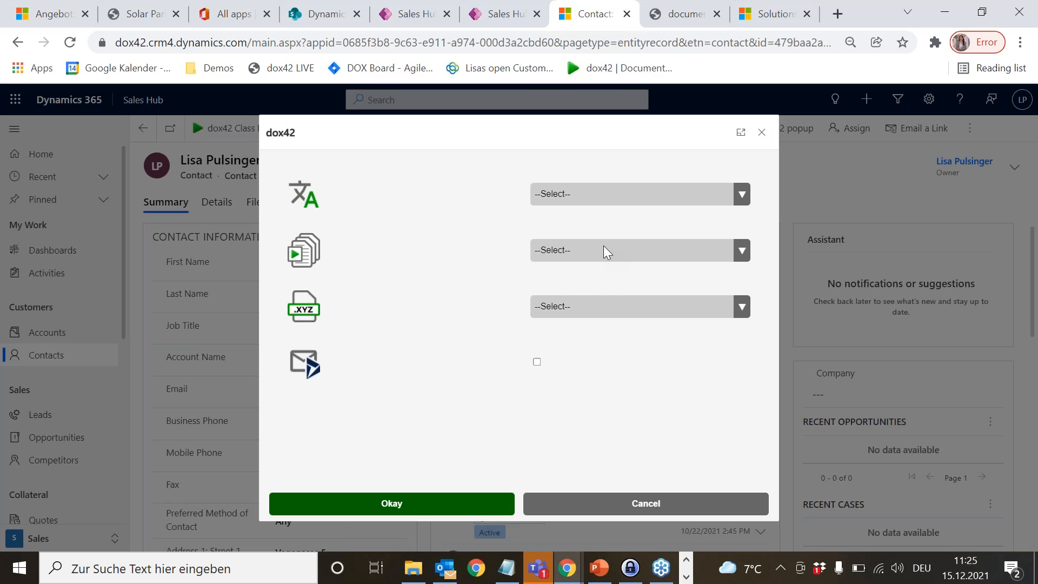
{"action": "left_click", "coordinate": [603, 253]}
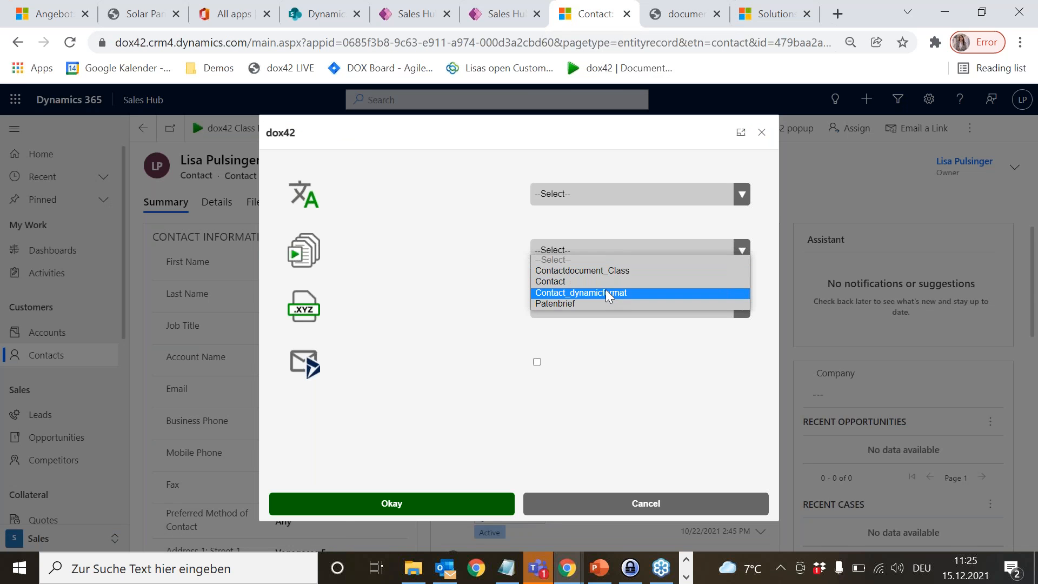
{"action": "left_click", "coordinate": [605, 292]}
{"action": "left_click", "coordinate": [606, 310]}
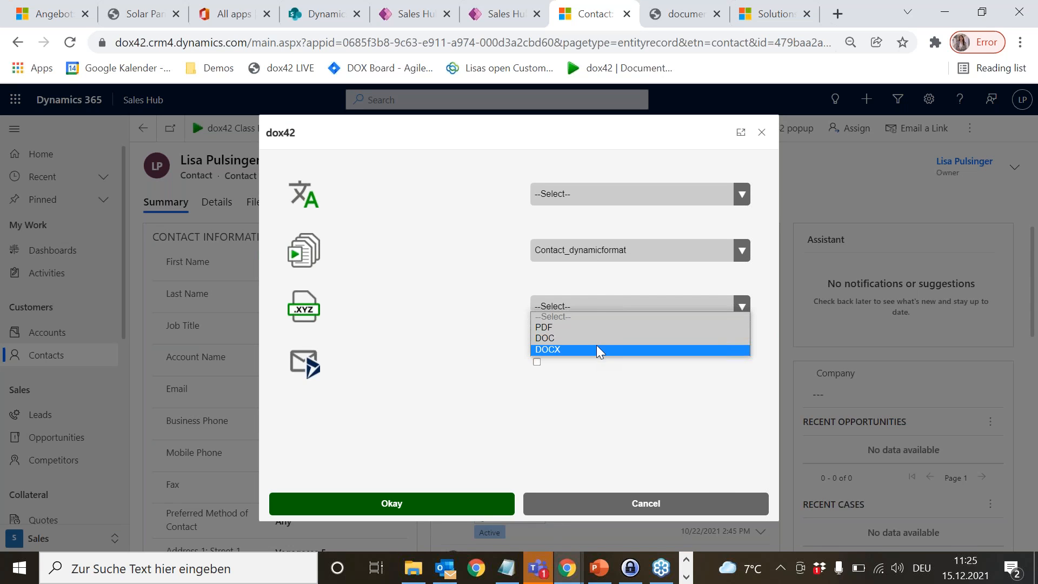
{"action": "left_click", "coordinate": [596, 350]}
{"action": "left_click", "coordinate": [537, 362]}
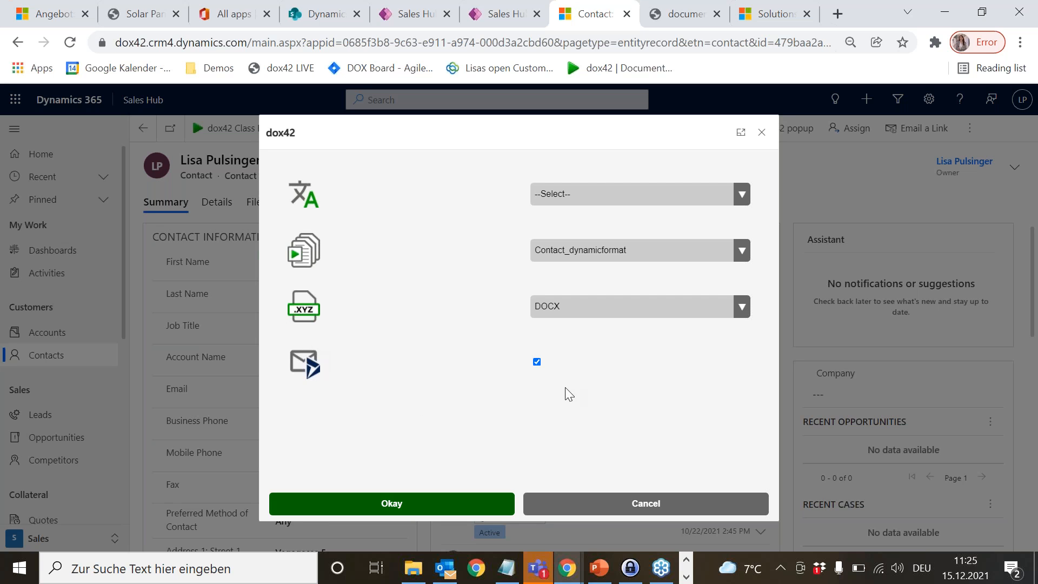
{"action": "left_click", "coordinate": [384, 503]}
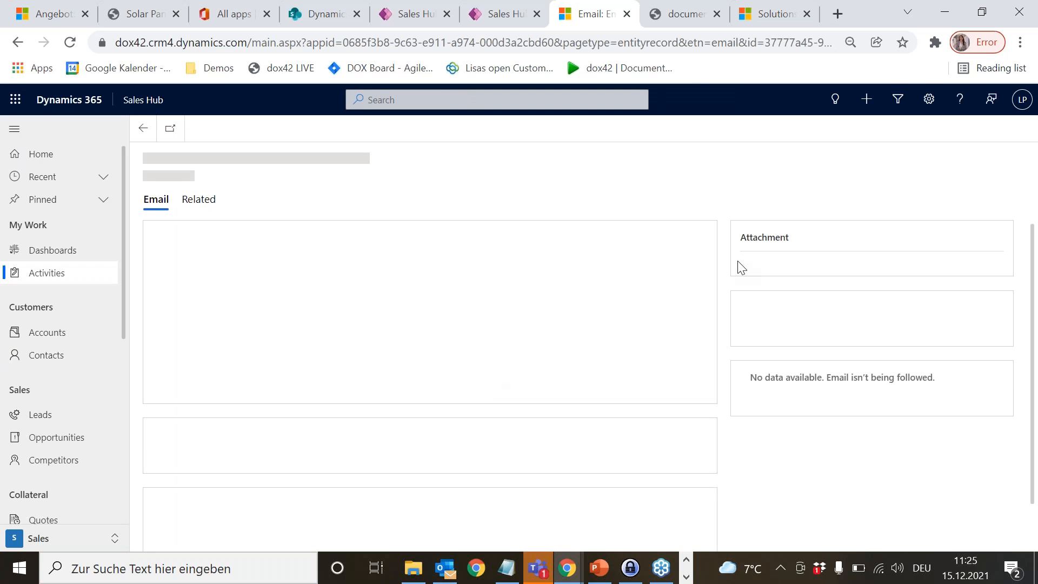
{"action": "double_click", "coordinate": [858, 279]}
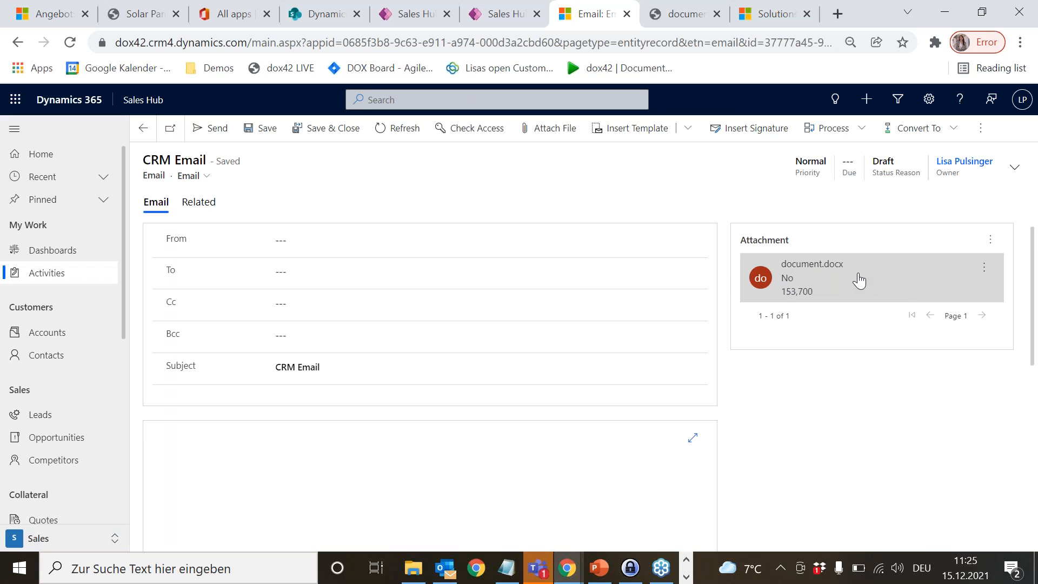
{"action": "left_click", "coordinate": [91, 527]}
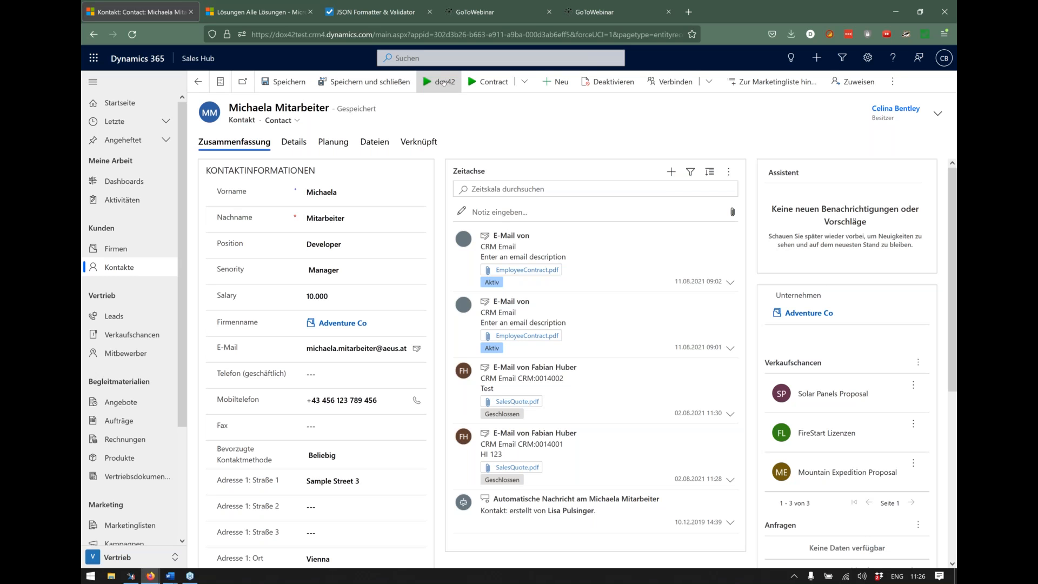
Step: Generate a pdf from the contact's dox42 popup with EmployeeContract_Popup, the comment "Hello World" and the NDA clause enabled, choosing the sign-in account
{"action": "left_click", "coordinate": [444, 82]}
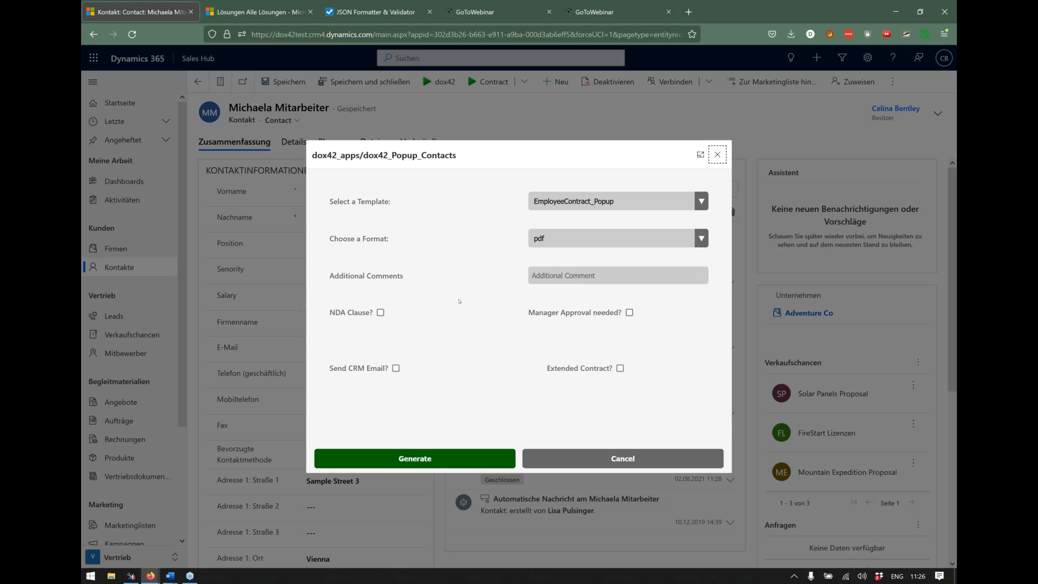
{"action": "left_click", "coordinate": [561, 278]}
{"action": "type", "text": "Hello World"}
{"action": "left_click", "coordinate": [381, 313]}
{"action": "left_click", "coordinate": [439, 459]}
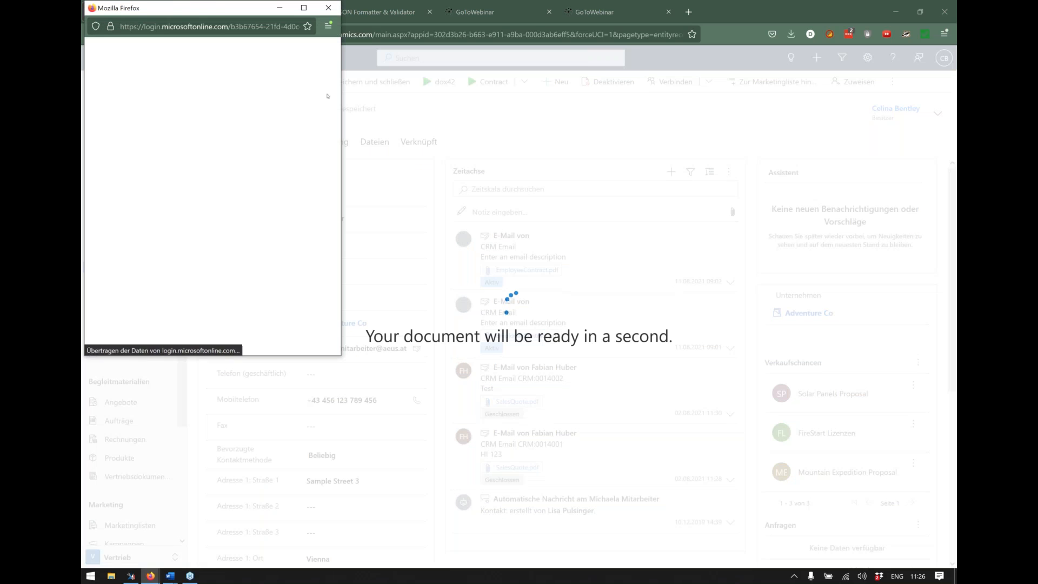
{"action": "left_click", "coordinate": [175, 120]}
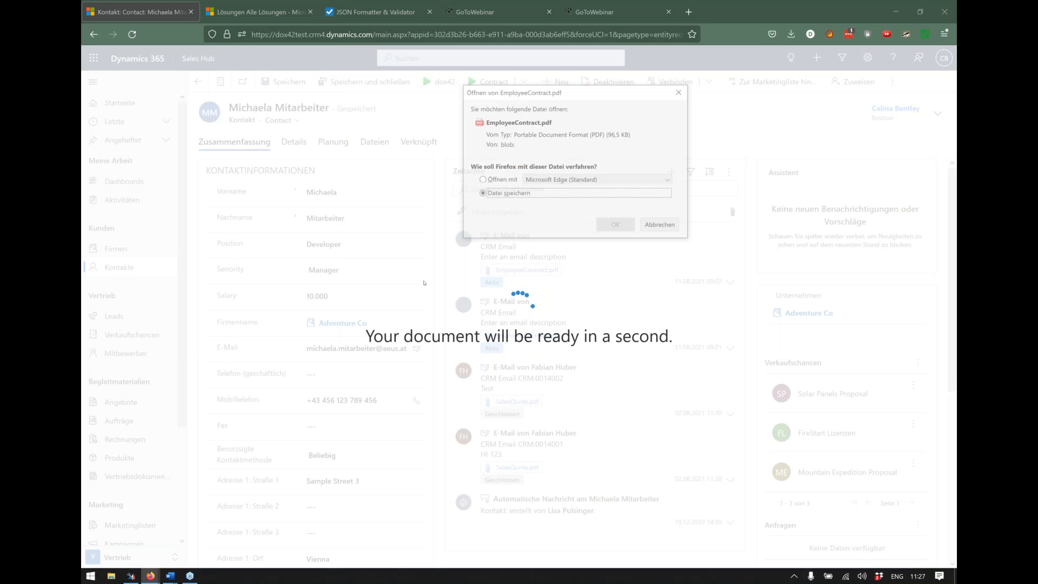
Step: Choose Firefox as the application for the generated EmployeeContract.pdf and open the file with it
{"action": "left_click", "coordinate": [565, 179]}
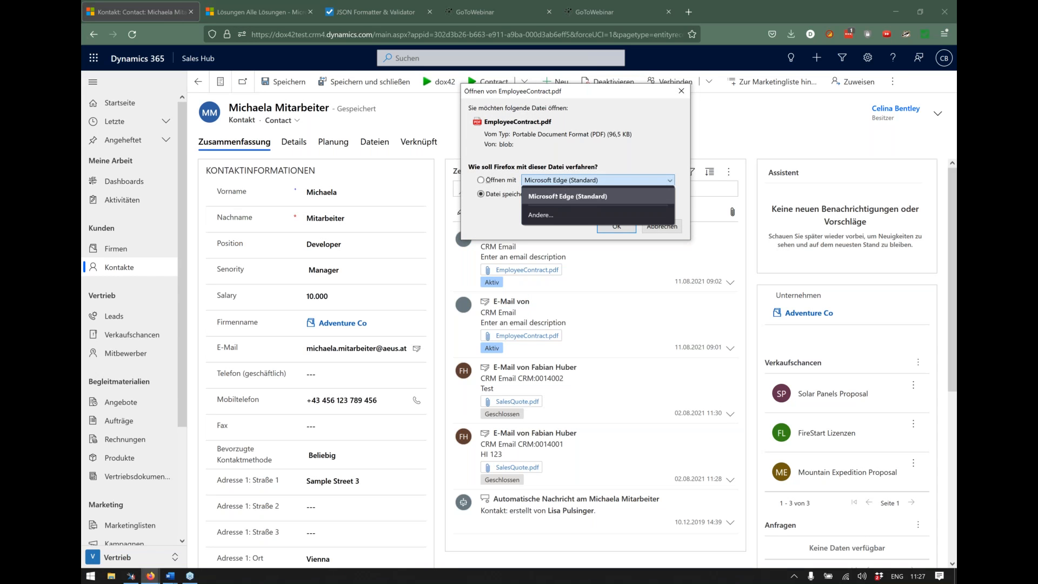
{"action": "left_click", "coordinate": [558, 196]}
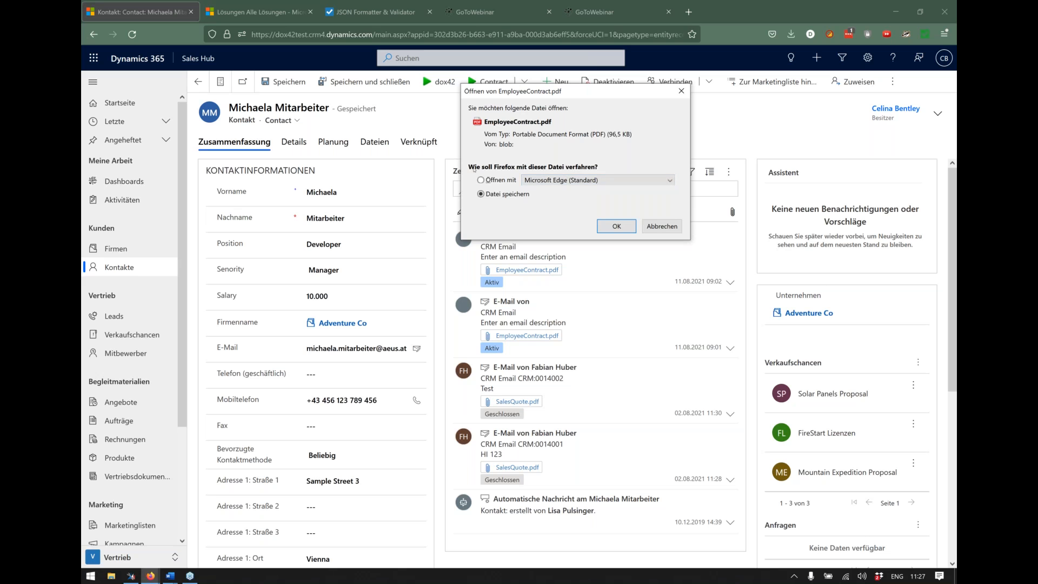
{"action": "left_click", "coordinate": [491, 183]}
{"action": "left_click", "coordinate": [545, 181]}
{"action": "left_click", "coordinate": [553, 221]}
{"action": "left_click", "coordinate": [552, 199]}
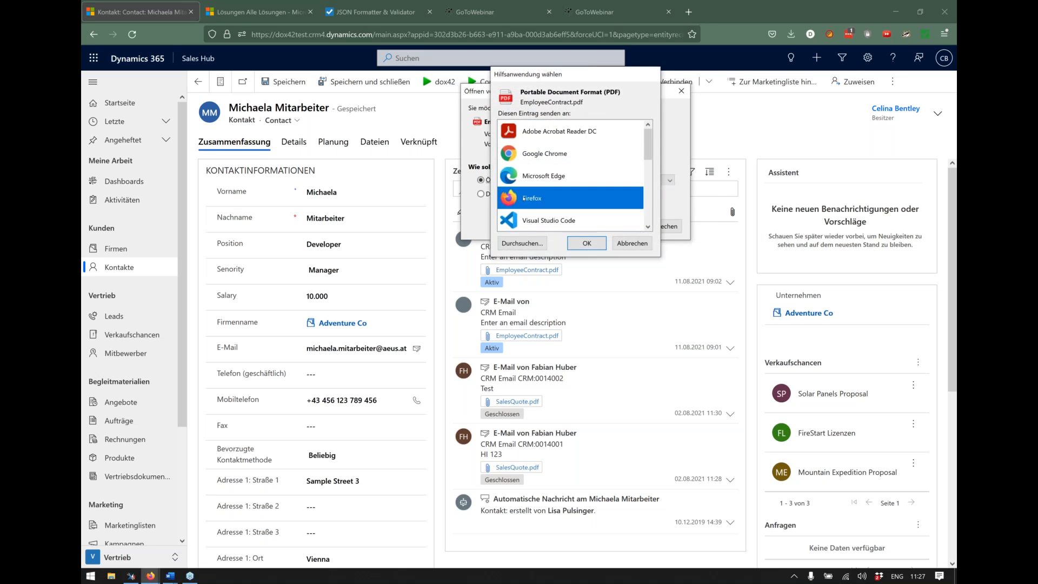
{"action": "left_click", "coordinate": [591, 243]}
{"action": "left_click", "coordinate": [617, 225]}
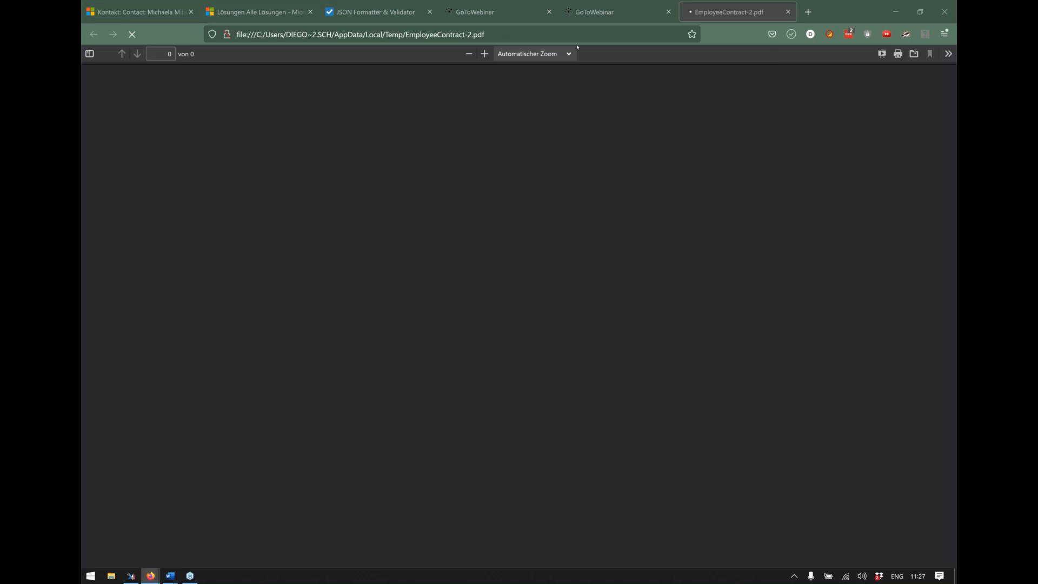
Step: Examine the generated employment contract for the NDA clause and the additional comment above the signatures
{"action": "scroll", "coordinate": [425, 225], "scroll_direction": "down", "scroll_amount": 10}
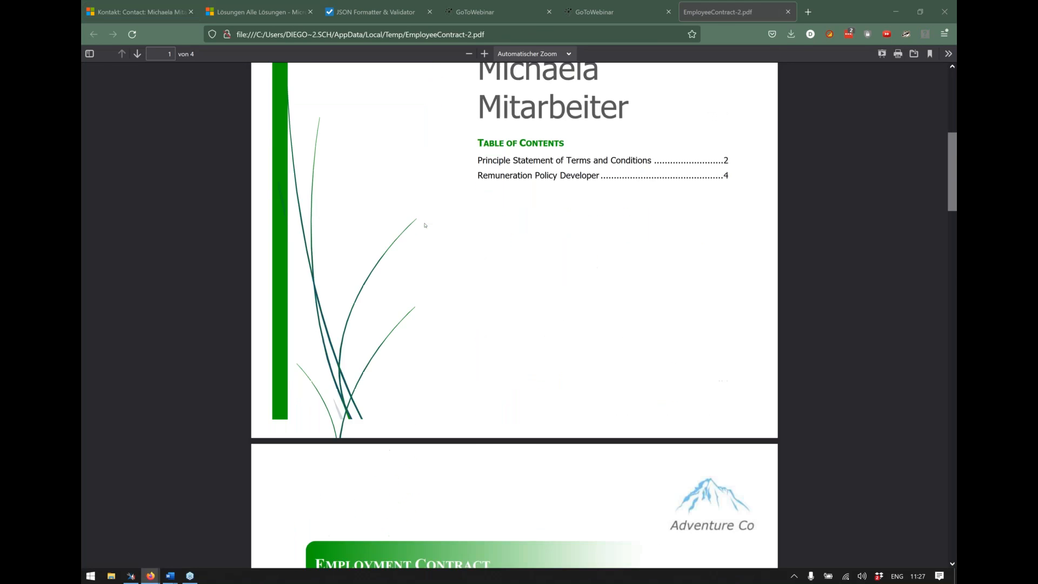
{"action": "scroll", "coordinate": [425, 225], "scroll_direction": "down", "scroll_amount": 10}
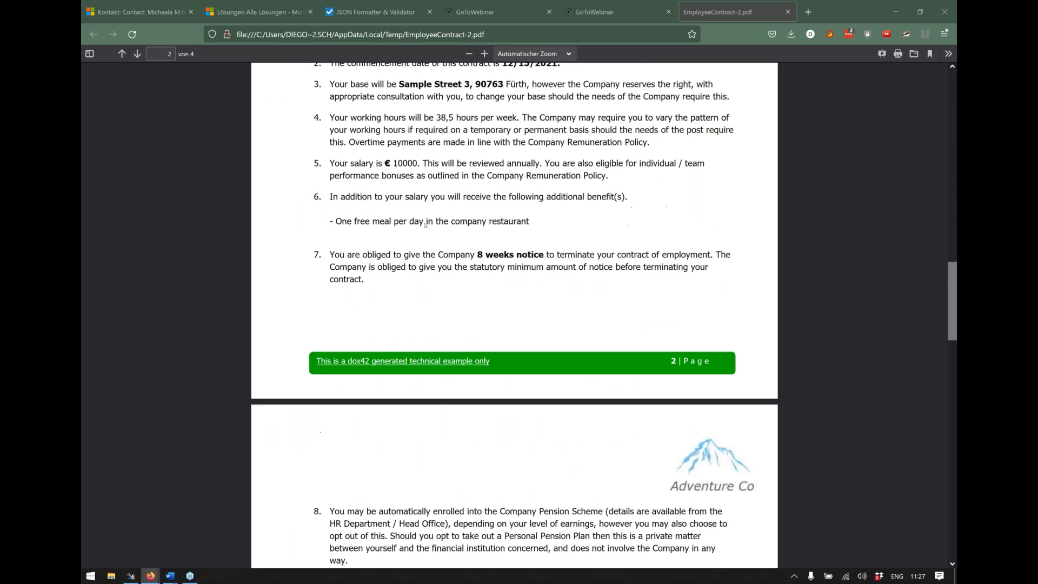
{"action": "scroll", "coordinate": [381, 345], "scroll_direction": "down", "scroll_amount": 3}
{"action": "double_click", "coordinate": [332, 309]}
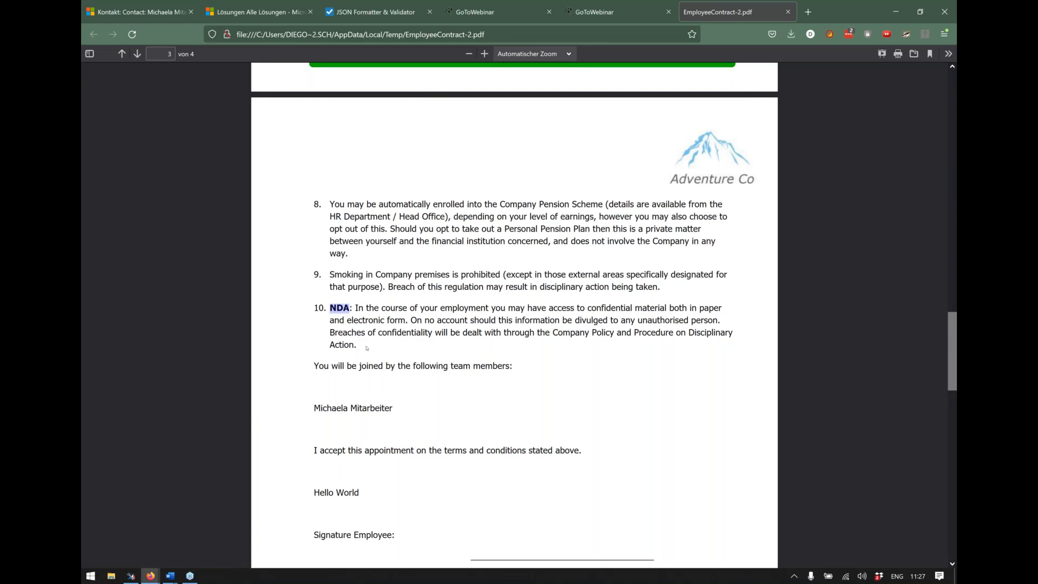
{"action": "scroll", "coordinate": [367, 348], "scroll_direction": "down", "scroll_amount": 2}
{"action": "mouse_move", "coordinate": [372, 404]}
{"action": "left_mouse_down"}
{"action": "mouse_move", "coordinate": [311, 399]}
{"action": "mouse_move", "coordinate": [362, 397]}
{"action": "left_mouse_up"}
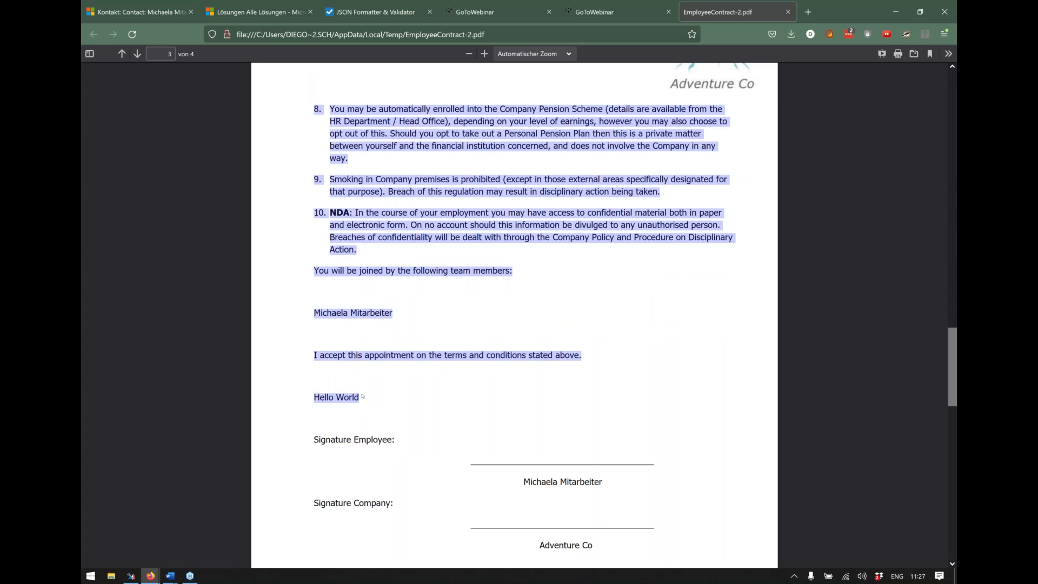
{"action": "left_click", "coordinate": [388, 405]}
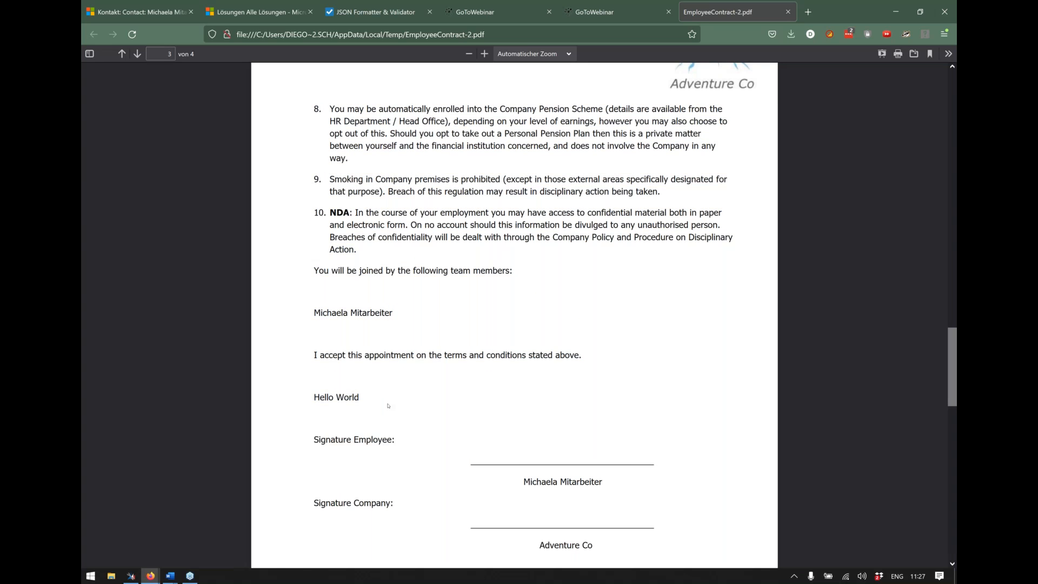
Step: Switch to Word, reopen the RequestBody input parameter in the Data Map Designer to examine its default value, and return to the contract PDF
{"action": "key", "text": "alt+Tab"}
{"action": "key", "text": "alt+Tab"}
{"action": "key", "text": "alt+Tab"}
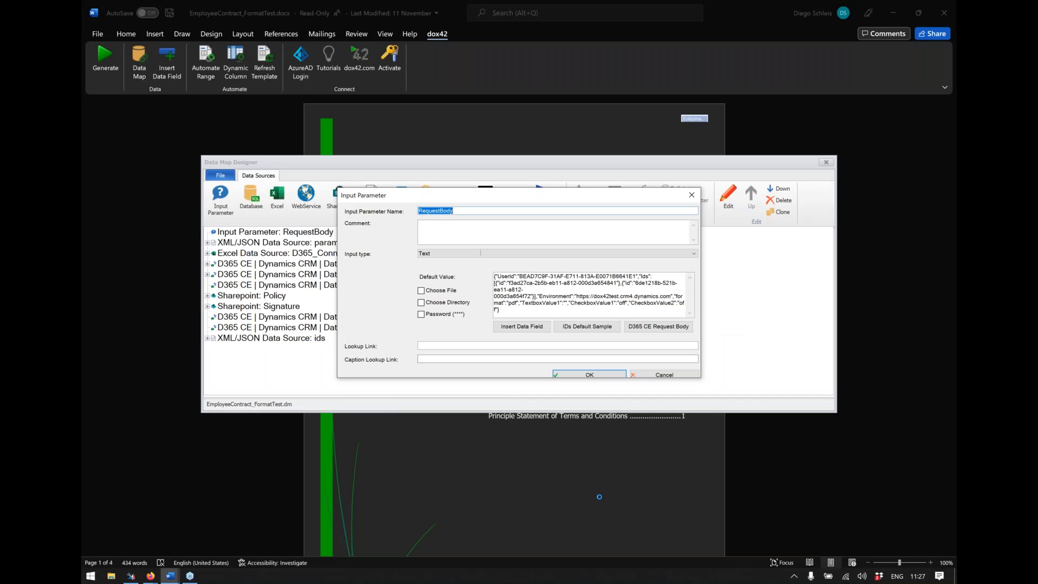
{"action": "left_click", "coordinate": [692, 194]}
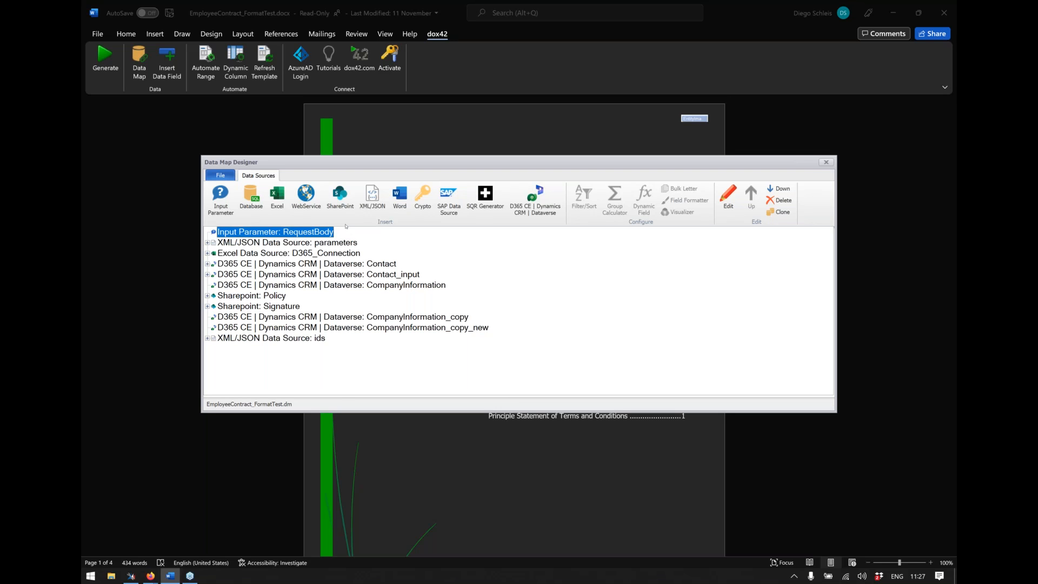
{"action": "double_click", "coordinate": [258, 233]}
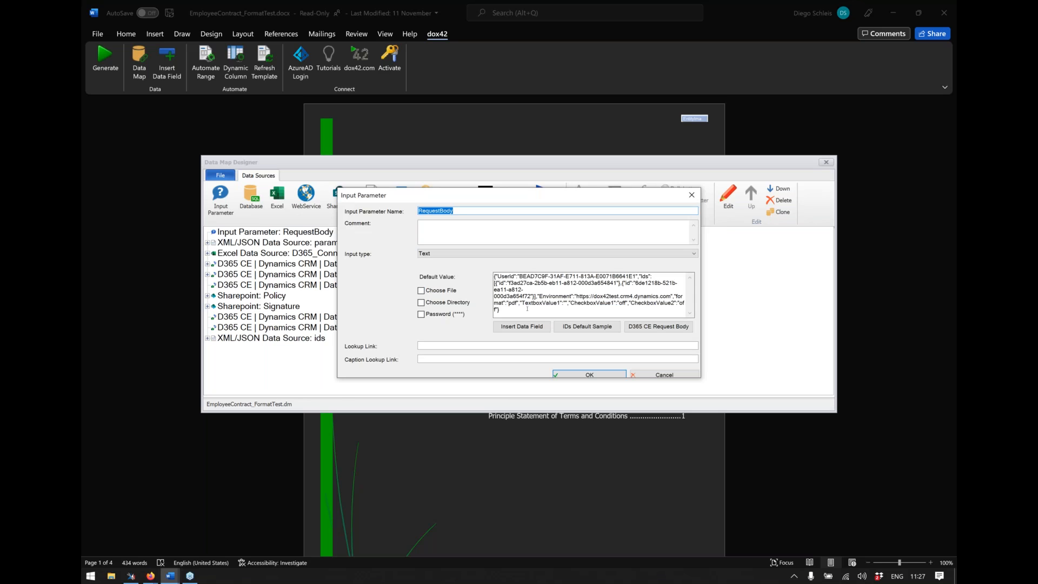
{"action": "key", "text": "alt+Tab"}
{"action": "key", "text": "alt+Tab"}
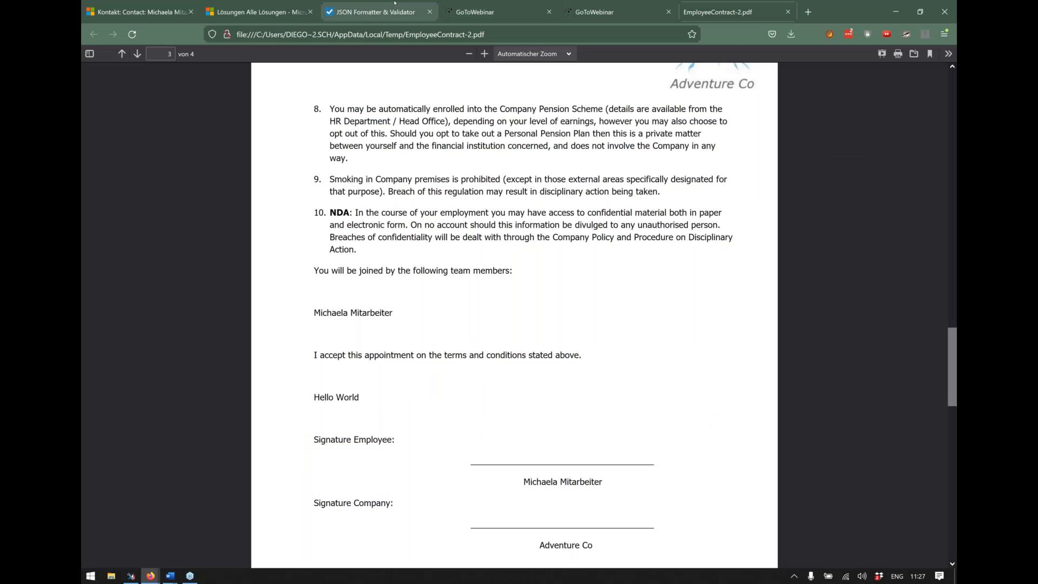
Step: Switch to the JSON Formatter page and examine the Ids, format, textbox and checkbox entries of the formatted request body
{"action": "left_click", "coordinate": [394, 5]}
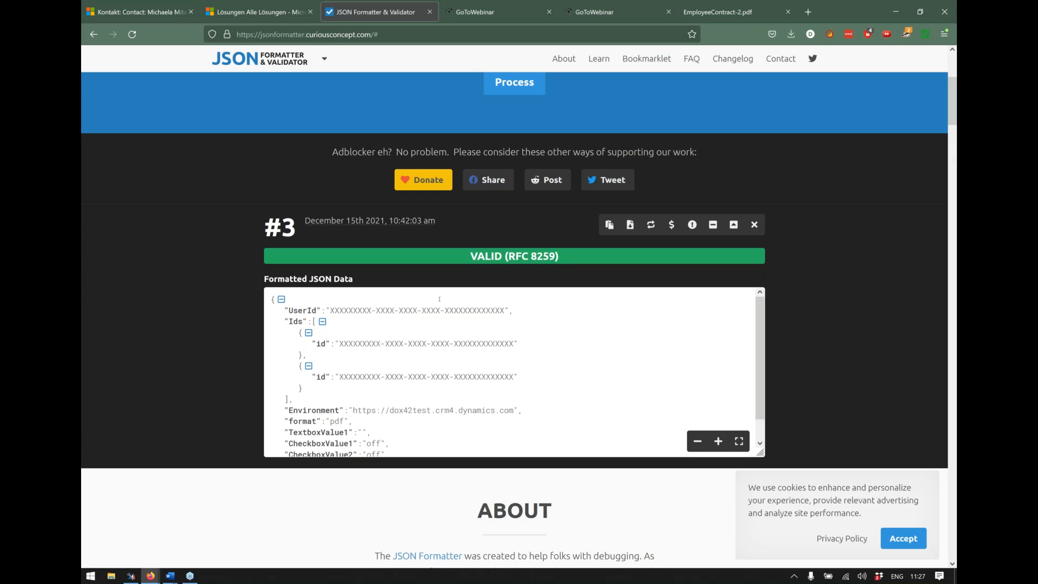
{"action": "double_click", "coordinate": [298, 322]}
{"action": "scroll", "coordinate": [333, 348], "scroll_direction": "down", "scroll_amount": 1}
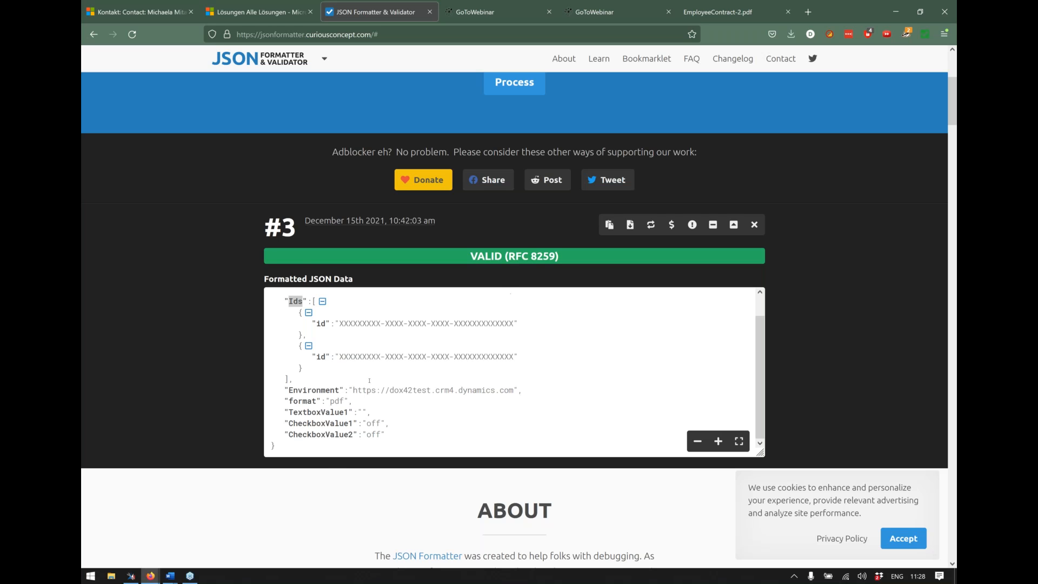
{"action": "scroll", "coordinate": [369, 380], "scroll_direction": "down", "scroll_amount": 2}
{"action": "left_click_drag", "start_coordinate": [387, 329], "coordinate": [254, 298]}
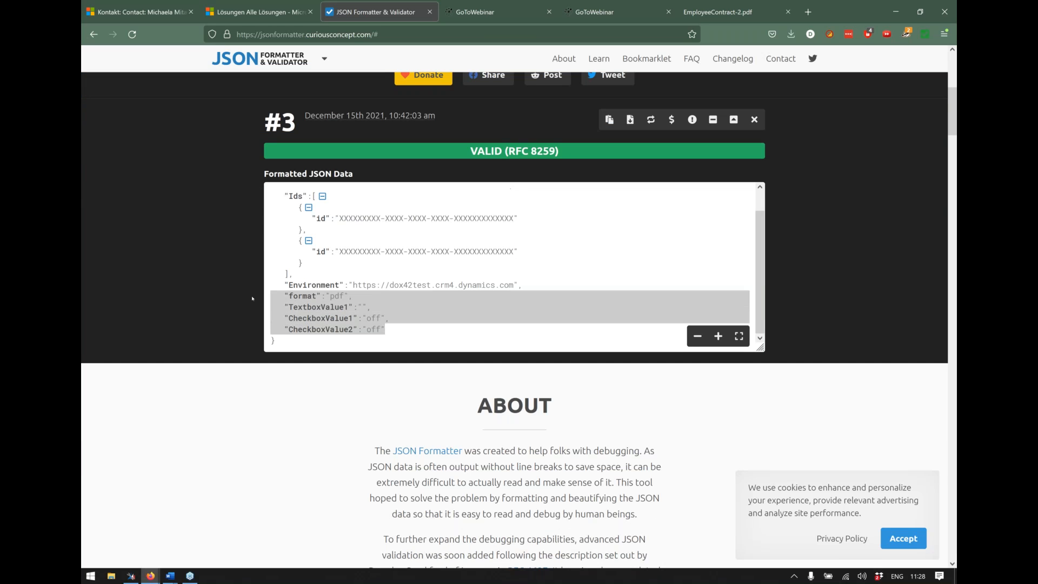
{"action": "scroll", "coordinate": [379, 299], "scroll_direction": "up", "scroll_amount": 1}
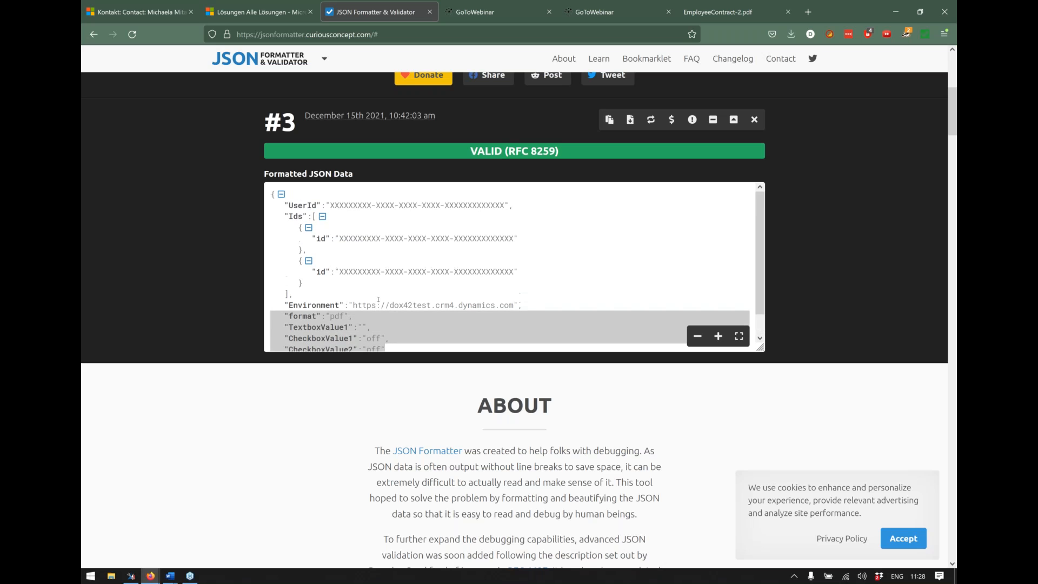
{"action": "scroll", "coordinate": [378, 299], "scroll_direction": "down", "scroll_amount": 1}
{"action": "left_click", "coordinate": [415, 319]}
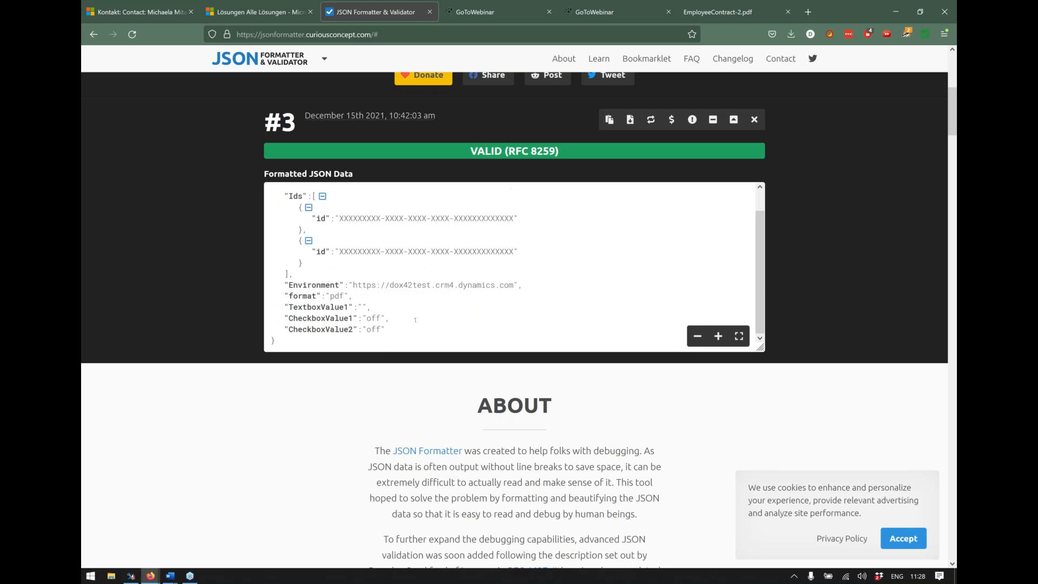
Step: Switch to Word, load the D365 CE Request Body sample as the RequestBody parameter's default value, and cancel the change
{"action": "key", "text": "alt+Tab"}
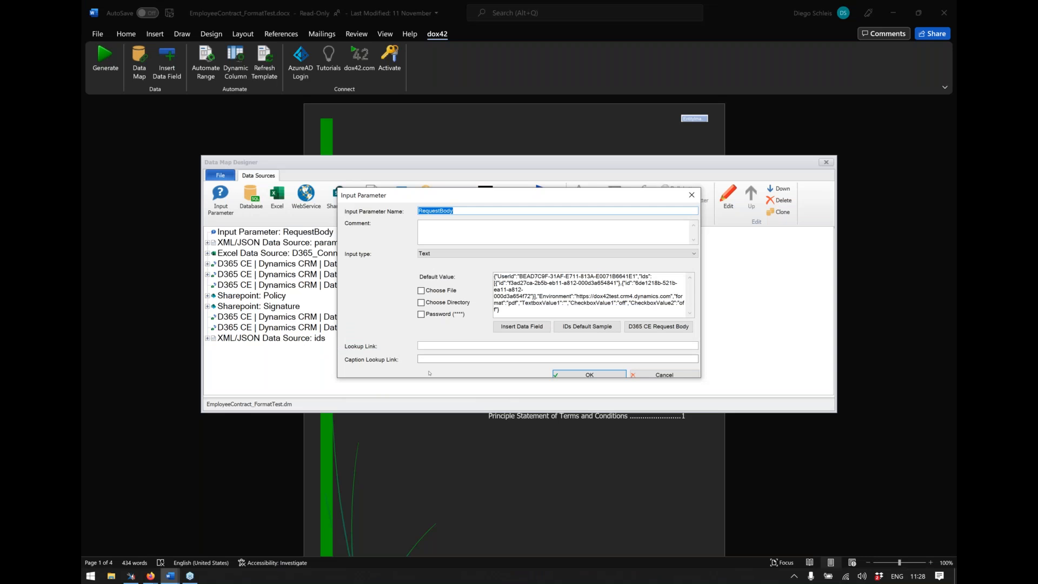
{"action": "left_click", "coordinate": [666, 327]}
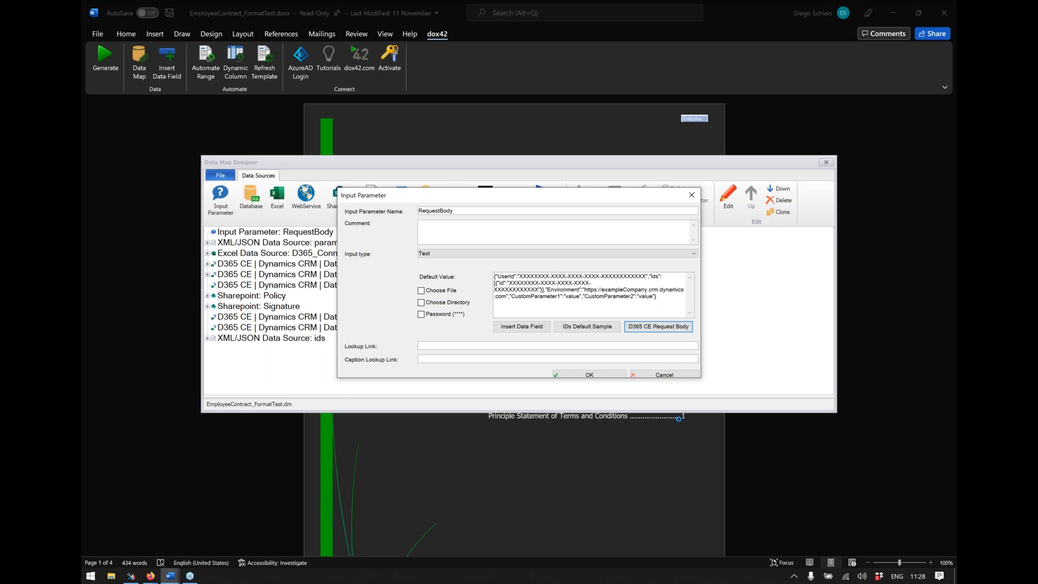
{"action": "left_click", "coordinate": [643, 373]}
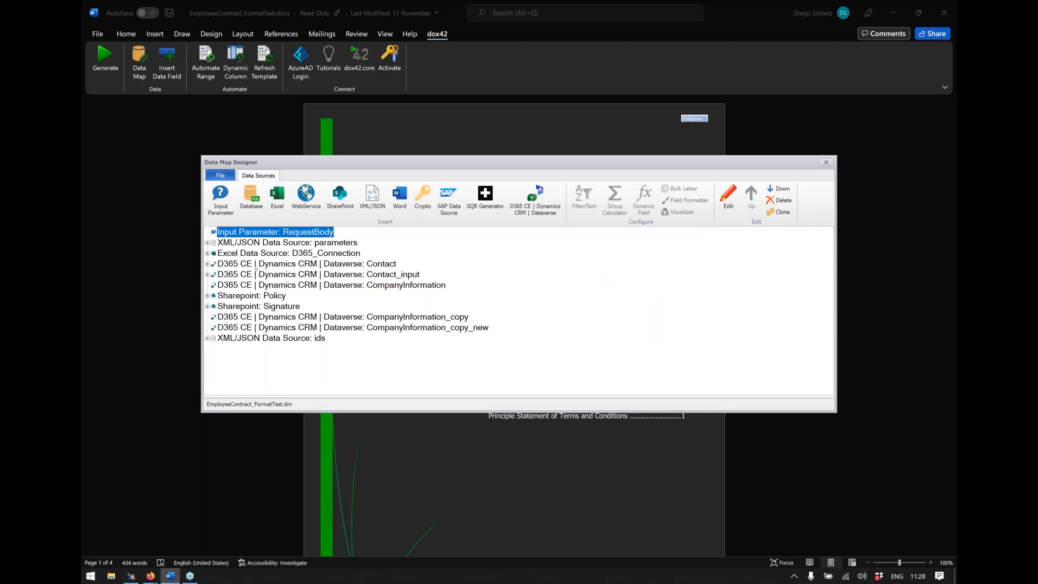
Step: Open the parameters XML/JSON data source, widen its field columns, initialise the fields from D365 CE Request Body, and cancel the change
{"action": "double_click", "coordinate": [226, 242]}
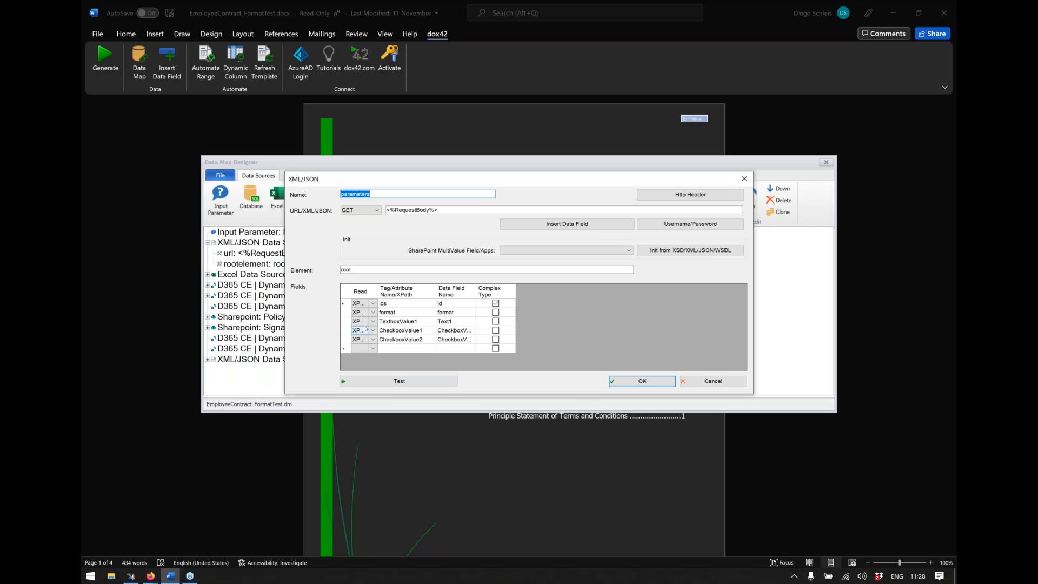
{"action": "left_click_drag", "start_coordinate": [378, 290], "coordinate": [408, 288]}
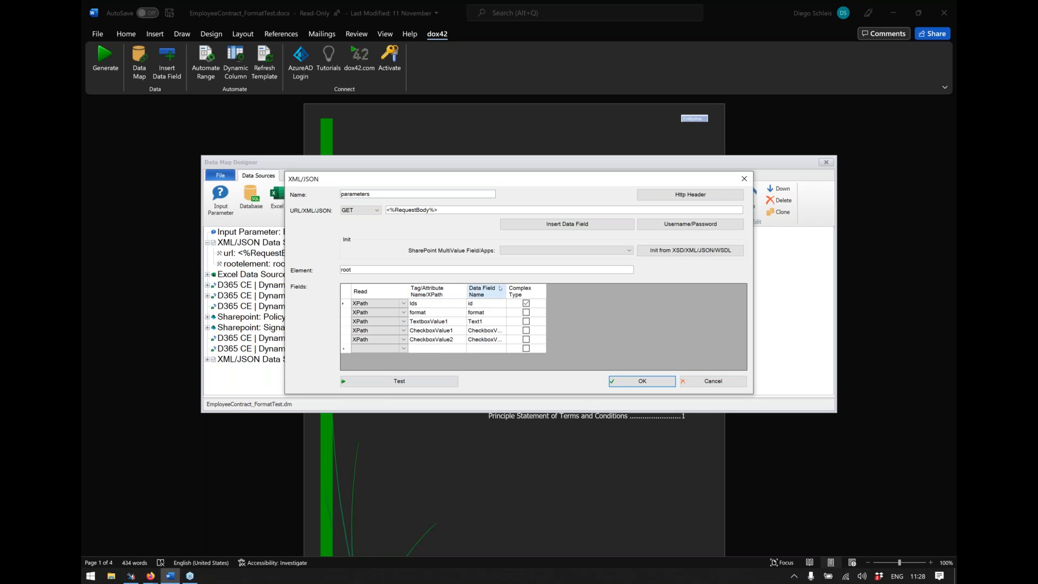
{"action": "left_click_drag", "start_coordinate": [506, 287], "coordinate": [569, 287]}
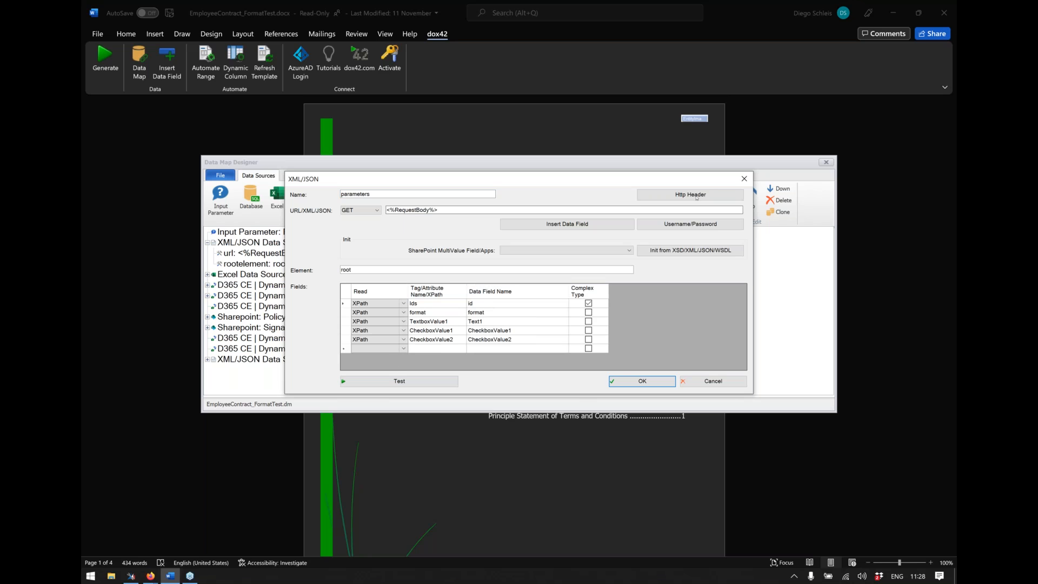
{"action": "left_click", "coordinate": [622, 252]}
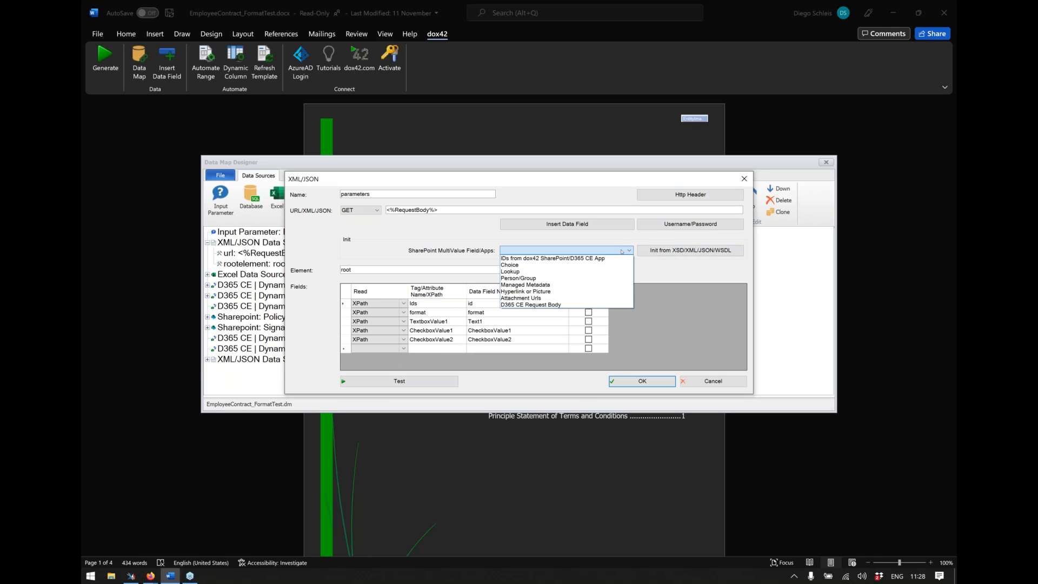
{"action": "left_click", "coordinate": [535, 305]}
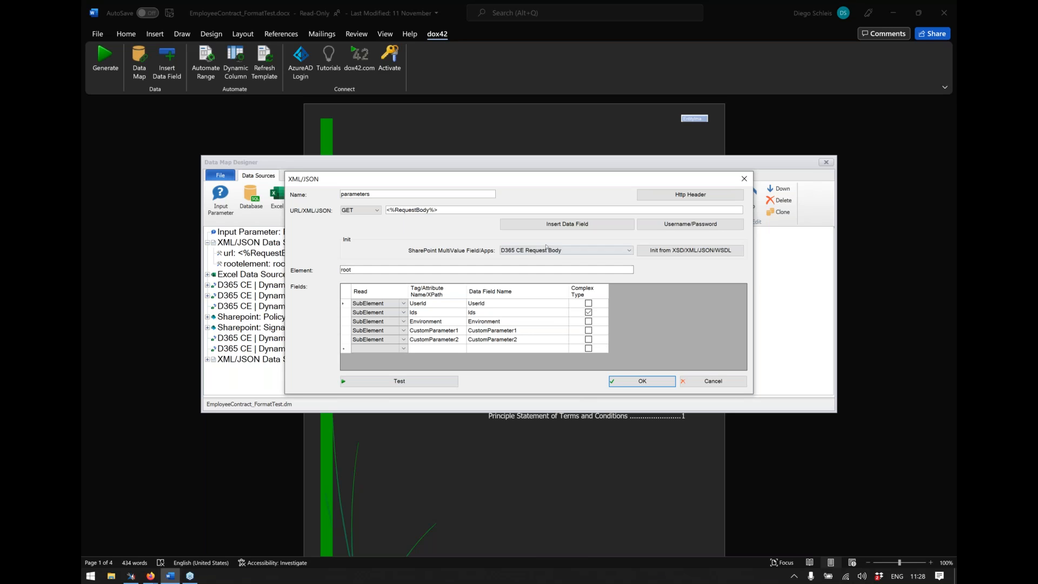
{"action": "left_click", "coordinate": [725, 381]}
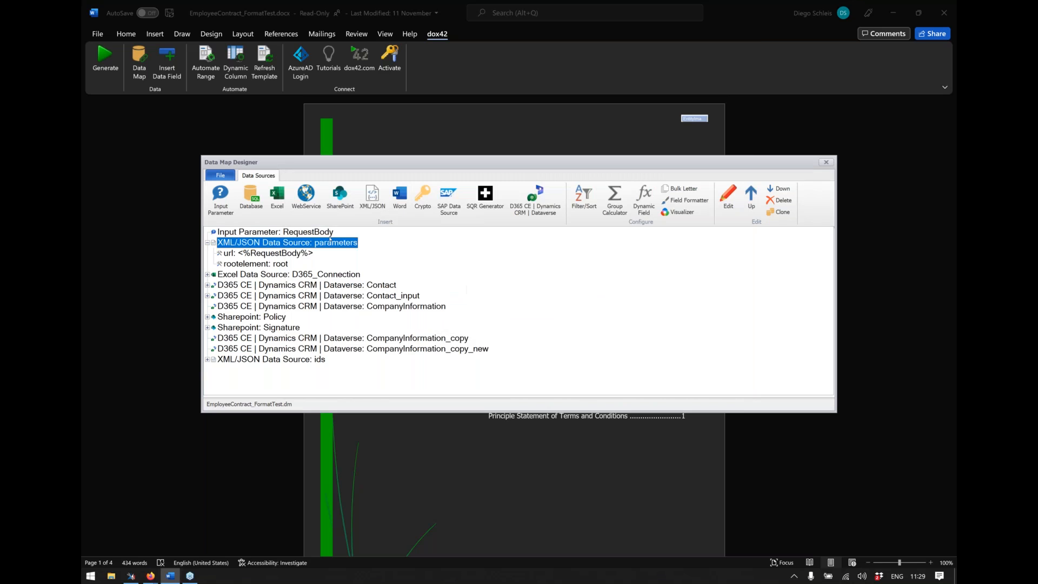
Step: Switch to XrmToolBox and examine the inputParamForm in dox42_Popup_Example.htm, including the name attributes of the language and format selectors
{"action": "key", "text": "alt+Tab"}
{"action": "key", "text": "alt+Tab"}
{"action": "key", "text": "alt+Tab"}
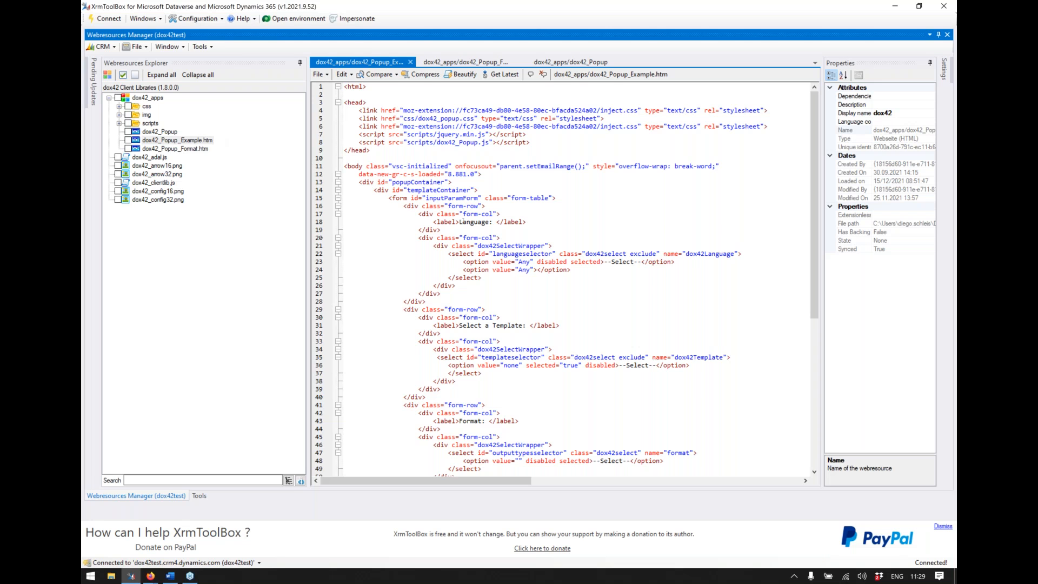
{"action": "left_click_drag", "start_coordinate": [385, 198], "coordinate": [459, 198]}
{"action": "left_click", "coordinate": [501, 281]}
{"action": "scroll", "coordinate": [635, 220], "scroll_direction": "down", "scroll_amount": 3}
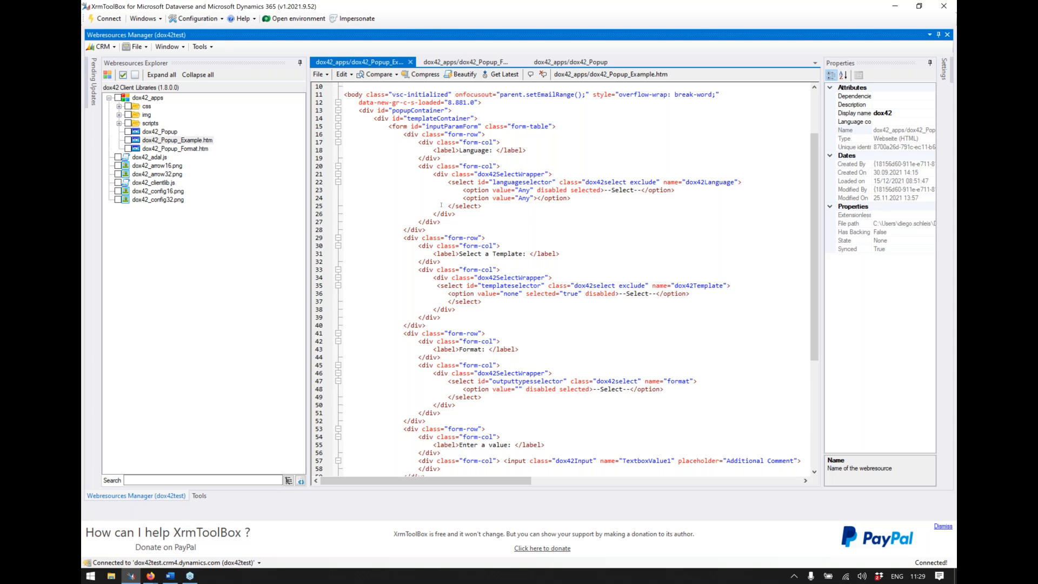
{"action": "double_click", "coordinate": [706, 183]}
{"action": "scroll", "coordinate": [619, 322], "scroll_direction": "down", "scroll_amount": 3}
{"action": "left_click", "coordinate": [695, 221]}
{"action": "double_click", "coordinate": [673, 309]}
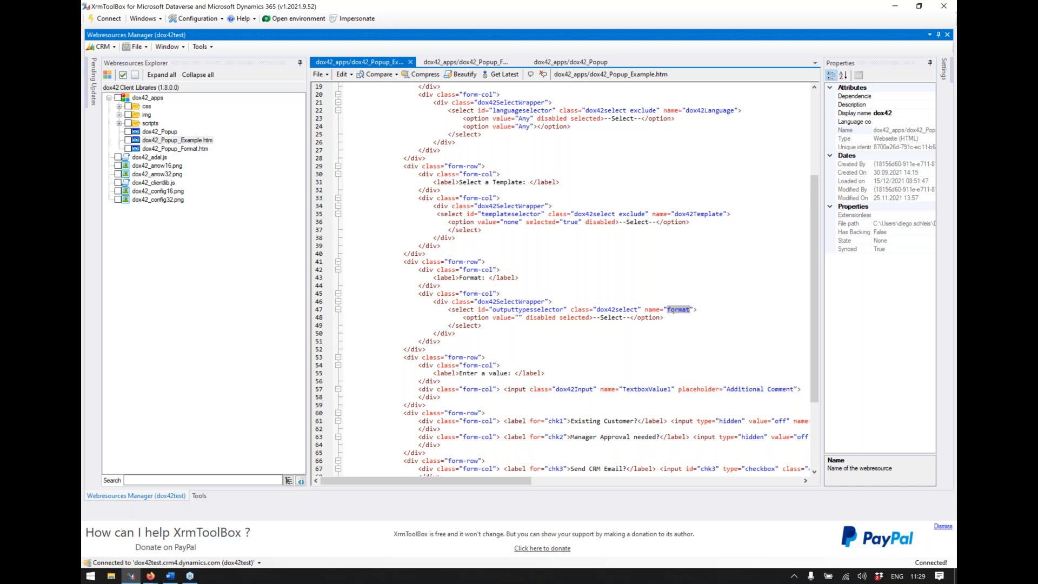
Step: Switch to the JSON Formatter page to compare its format entry with the selector's name, and return to XrmToolBox
{"action": "key", "text": "alt+Tab"}
{"action": "key", "text": "Tab"}
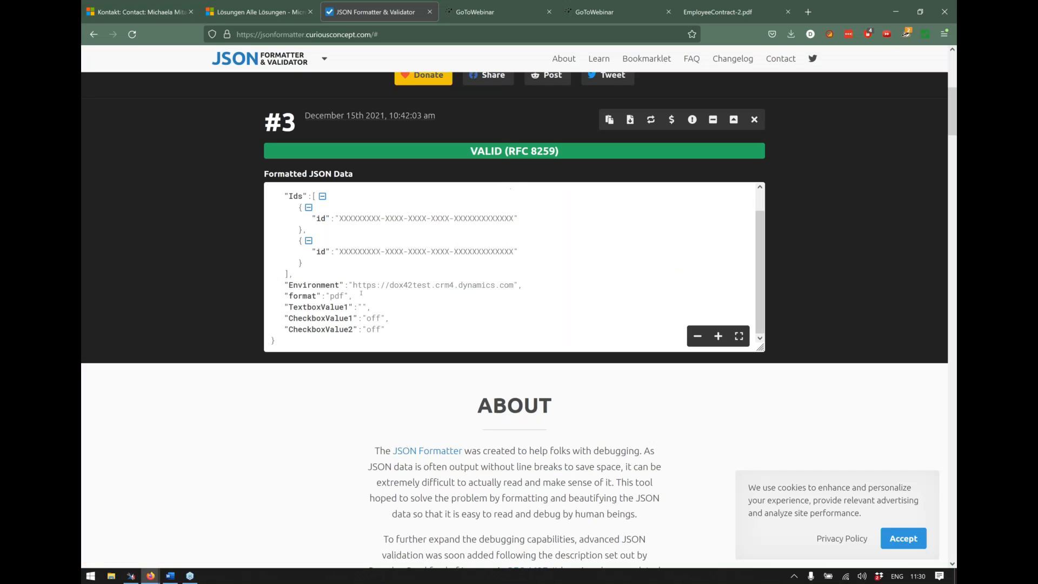
{"action": "left_click_drag", "start_coordinate": [361, 294], "coordinate": [283, 295]}
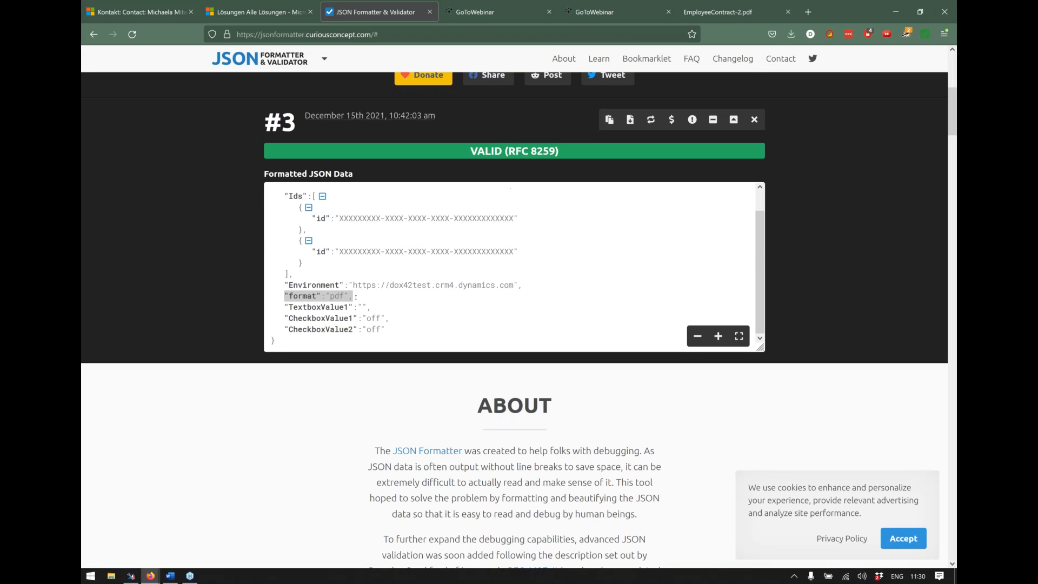
{"action": "key", "text": "alt+Tab"}
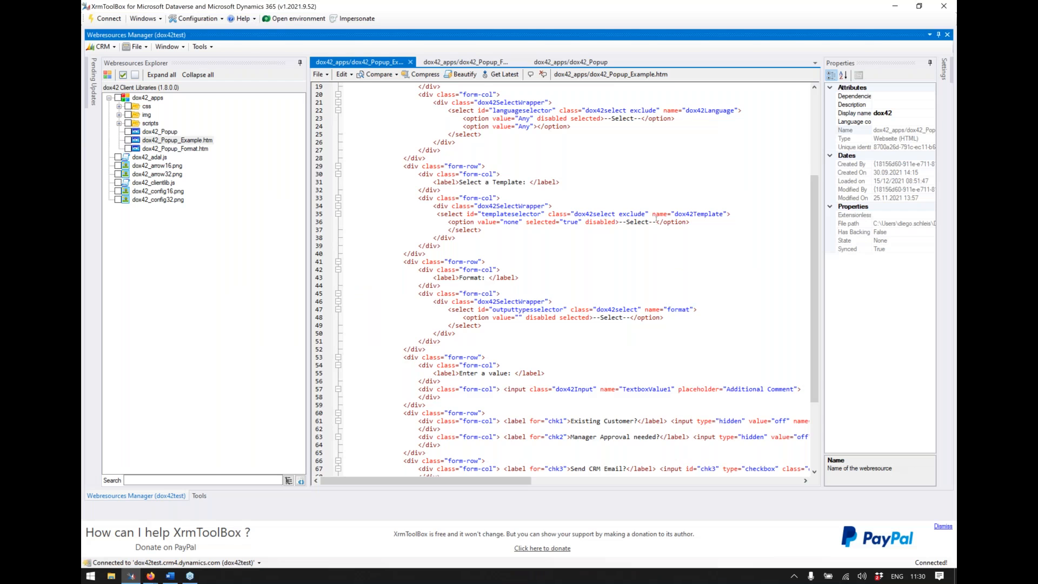
Step: Examine the exclude class on the language selector and the remaining inputs of the popup form
{"action": "scroll", "coordinate": [656, 219], "scroll_direction": "up", "scroll_amount": 3}
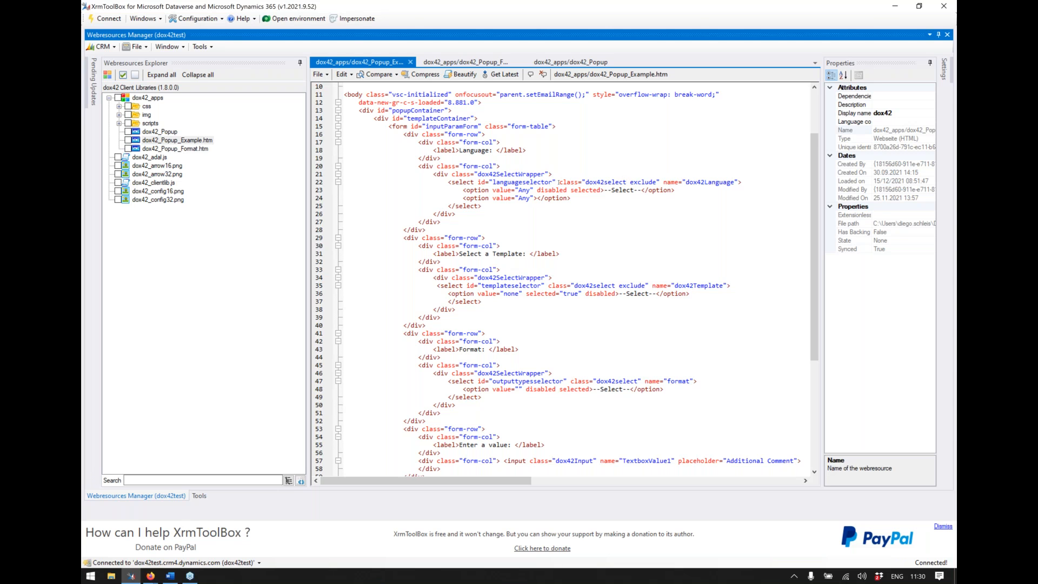
{"action": "double_click", "coordinate": [643, 182]}
{"action": "scroll", "coordinate": [580, 285], "scroll_direction": "down", "scroll_amount": 6}
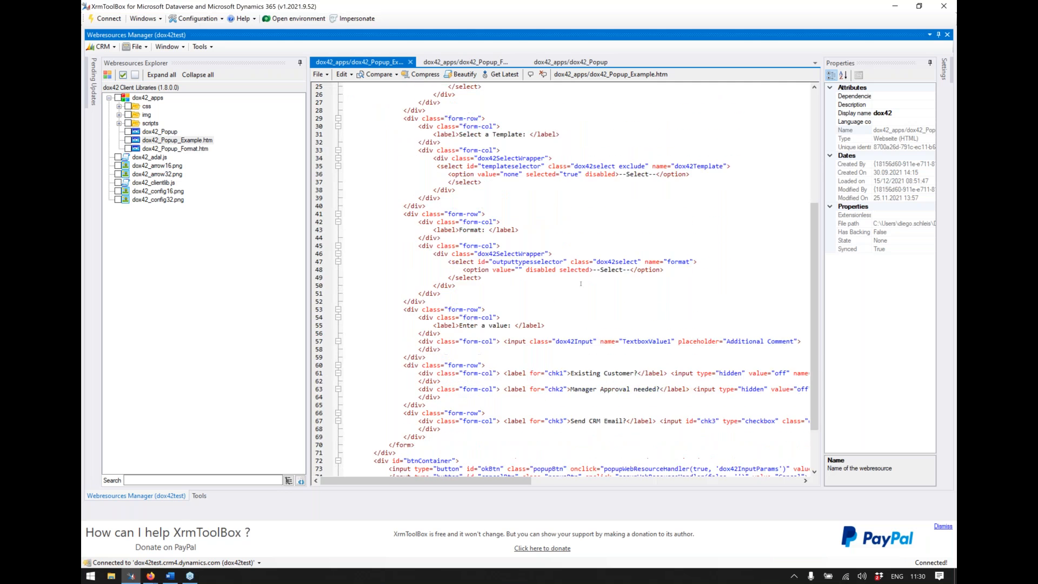
{"action": "scroll", "coordinate": [581, 284], "scroll_direction": "down", "scroll_amount": 2}
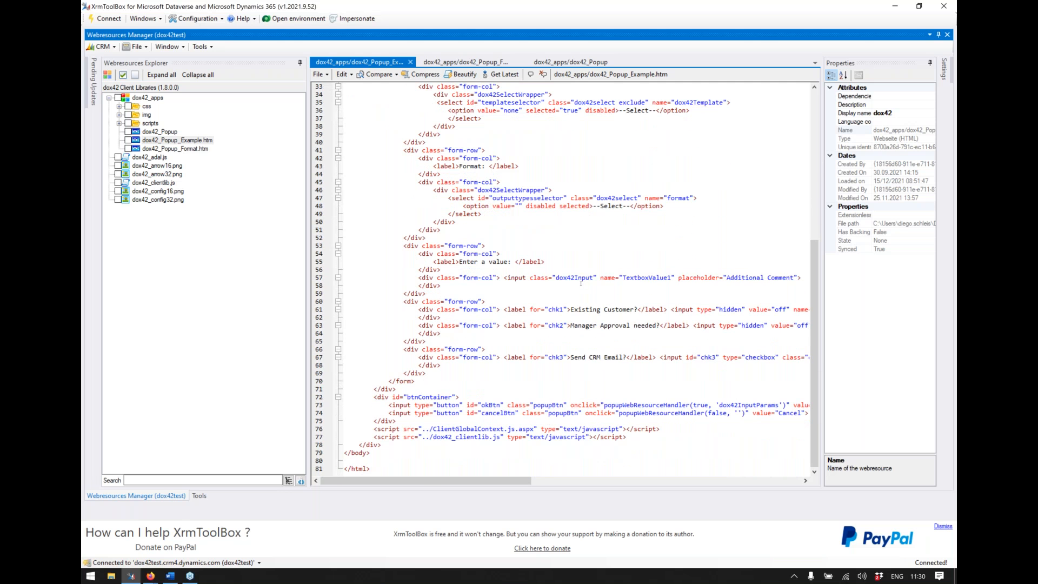
Step: Examine the hidden inputs, names and classes of the three checkboxes in the popup HTML and return to its beginning
{"action": "left_click_drag", "start_coordinate": [392, 483], "coordinate": [537, 492]}
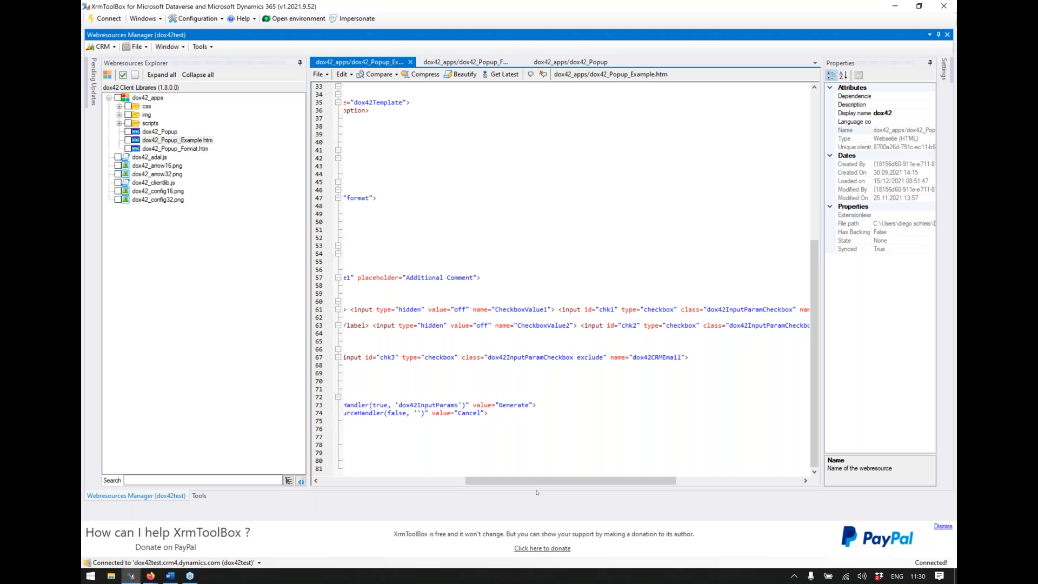
{"action": "left_click_drag", "start_coordinate": [508, 478], "coordinate": [423, 479]}
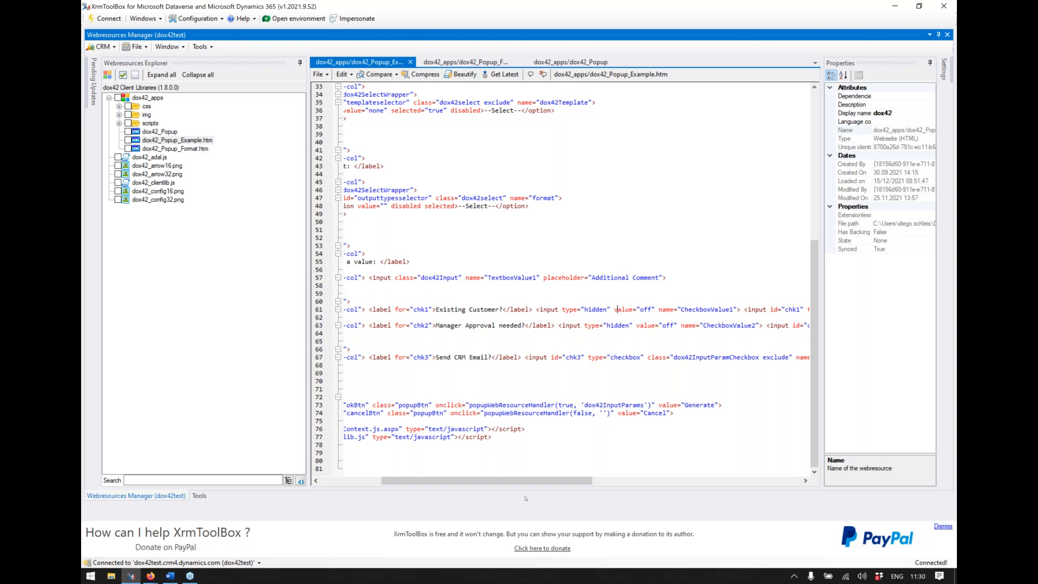
{"action": "left_click_drag", "start_coordinate": [486, 484], "coordinate": [537, 485]}
{"action": "double_click", "coordinate": [535, 310]}
{"action": "left_click_drag", "start_coordinate": [540, 306], "coordinate": [596, 457]}
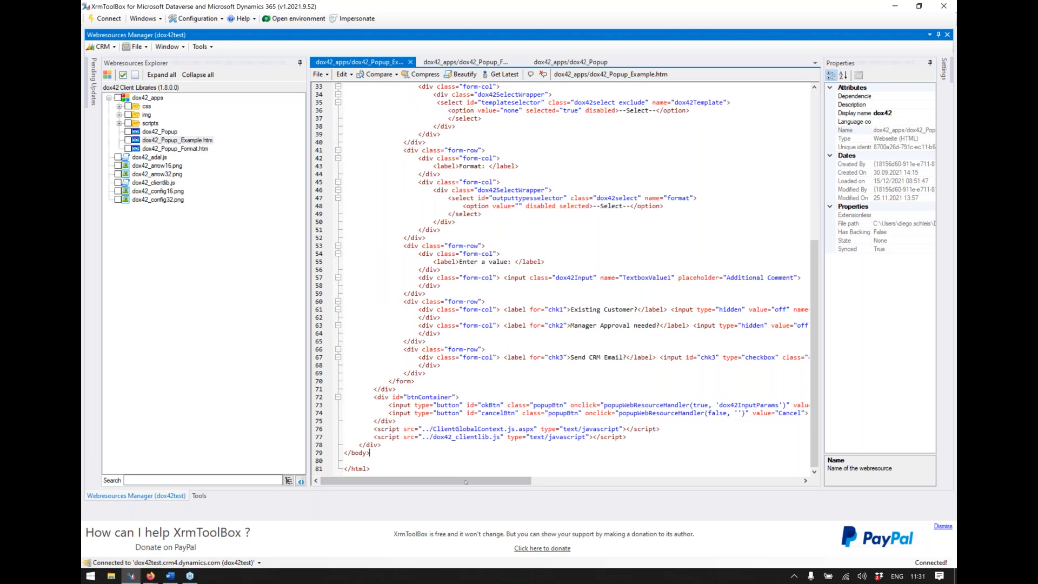
{"action": "mouse_move", "coordinate": [462, 483]}
{"action": "left_mouse_down"}
{"action": "mouse_move", "coordinate": [678, 485]}
{"action": "mouse_move", "coordinate": [482, 483]}
{"action": "left_mouse_up"}
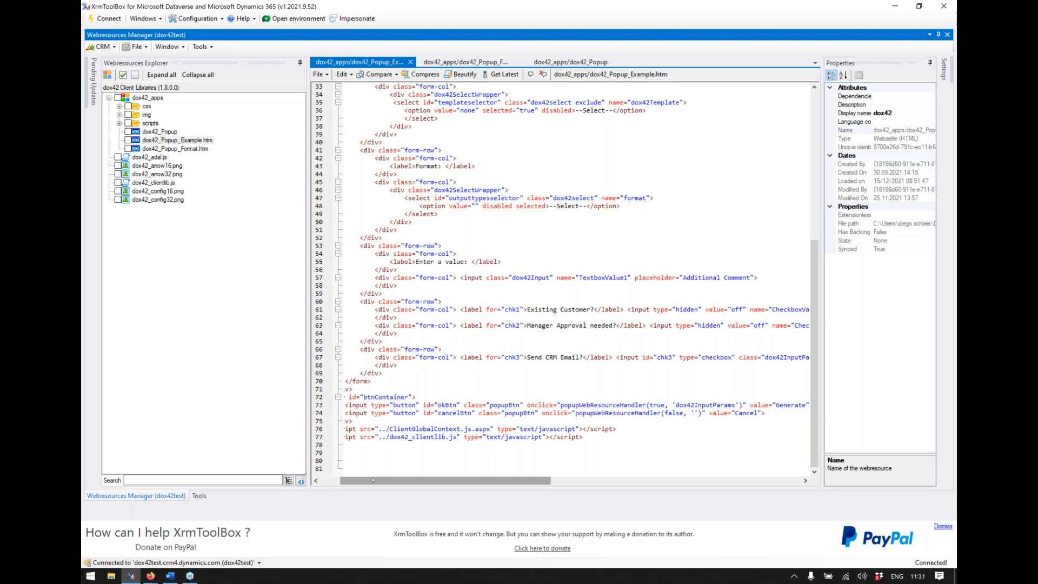
{"action": "left_click_drag", "start_coordinate": [373, 480], "coordinate": [354, 480]}
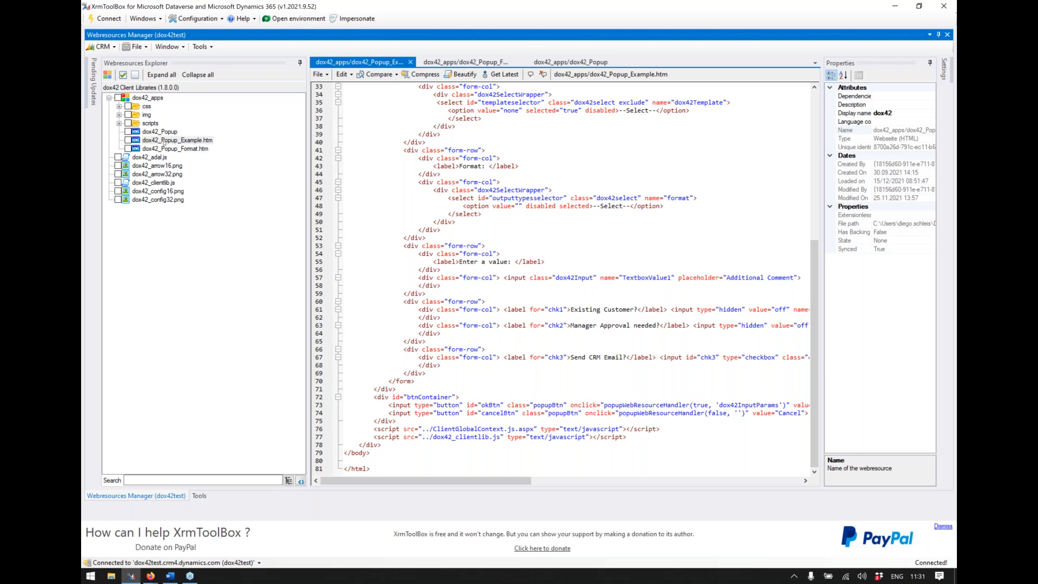
{"action": "scroll", "coordinate": [562, 278], "scroll_direction": "up", "scroll_amount": 10}
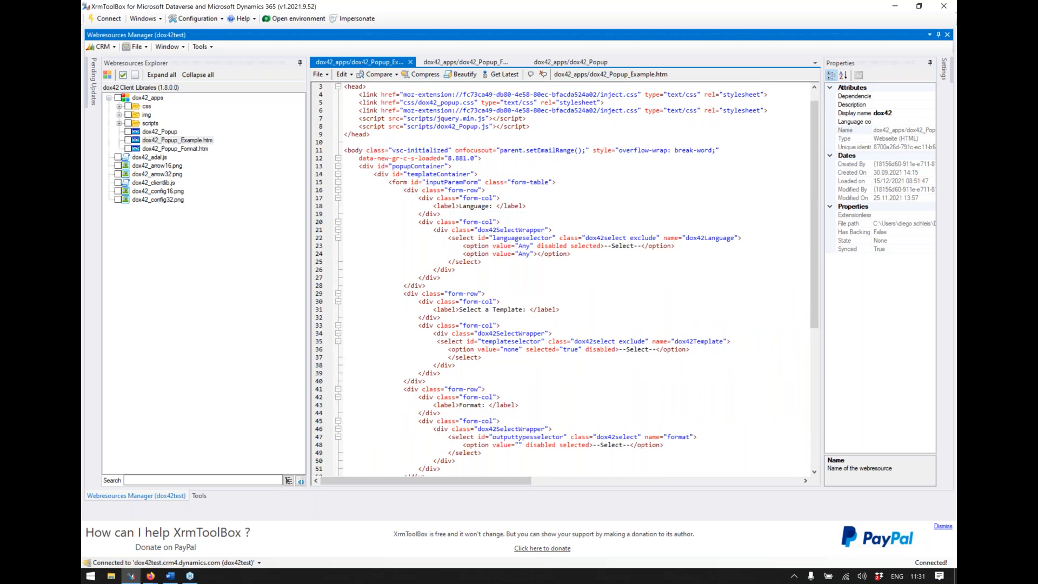